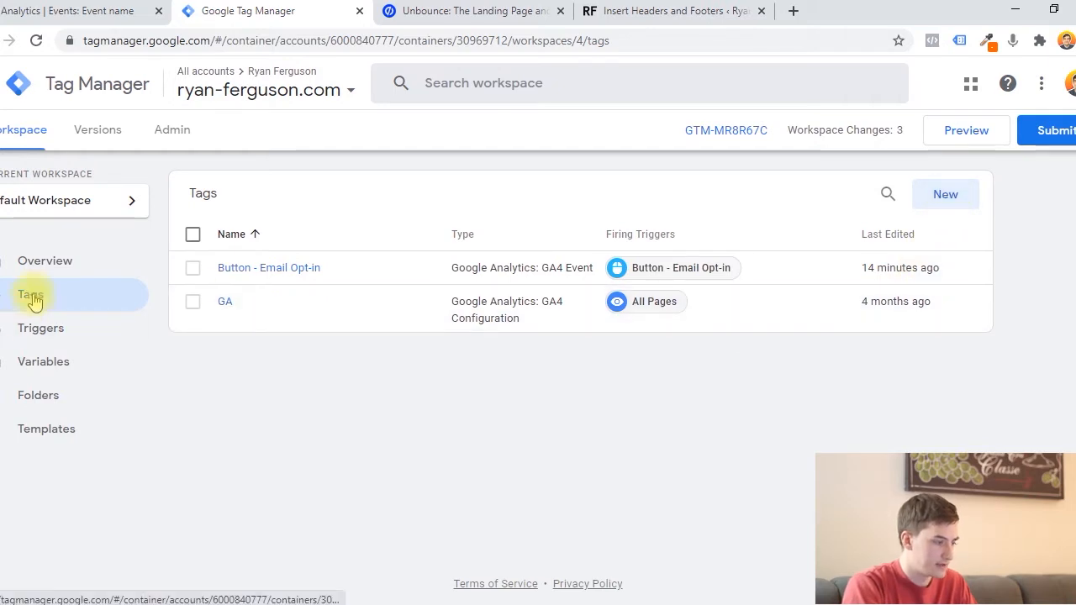
# Start a new tag named "FB Pixel" and set its tag type to Custom HTML.
pyautogui.click(944, 195)
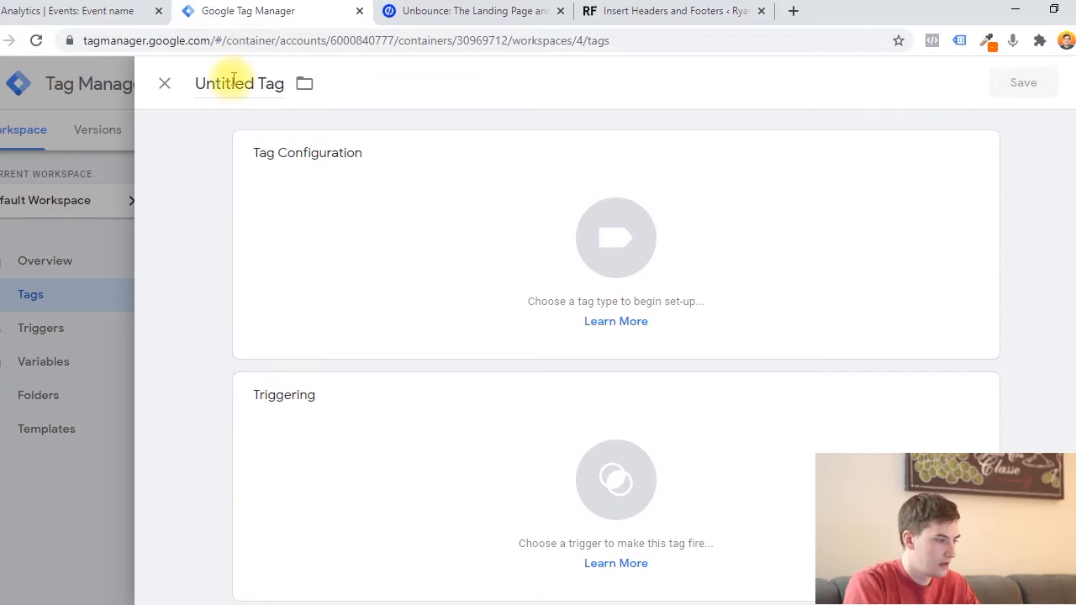
pyautogui.click(232, 79)
pyautogui.hotkey('ctrl', 'a')
pyautogui.write('FB')
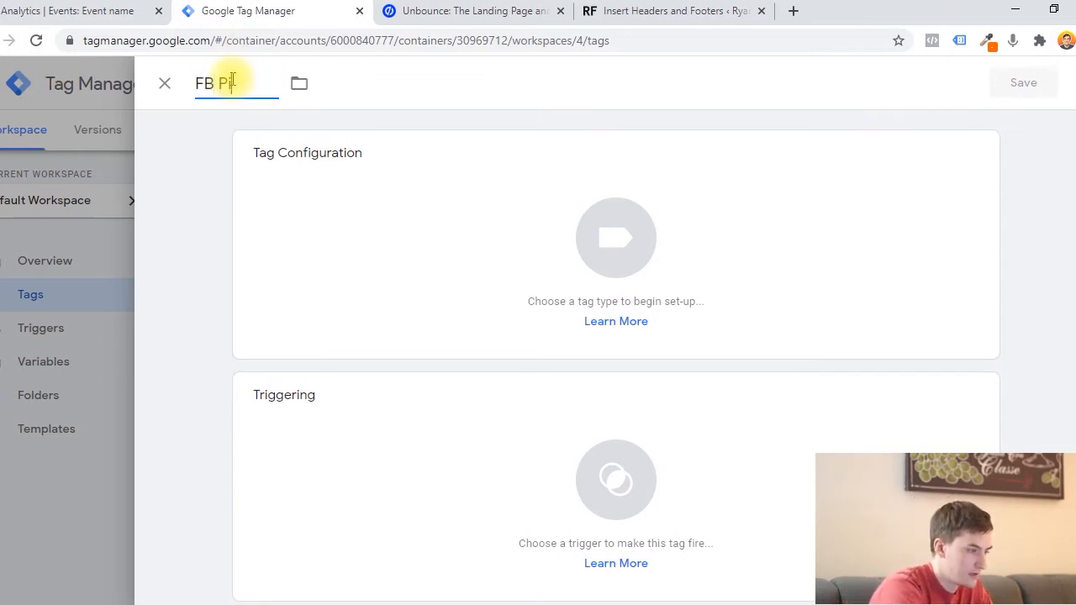
pyautogui.click(456, 233)
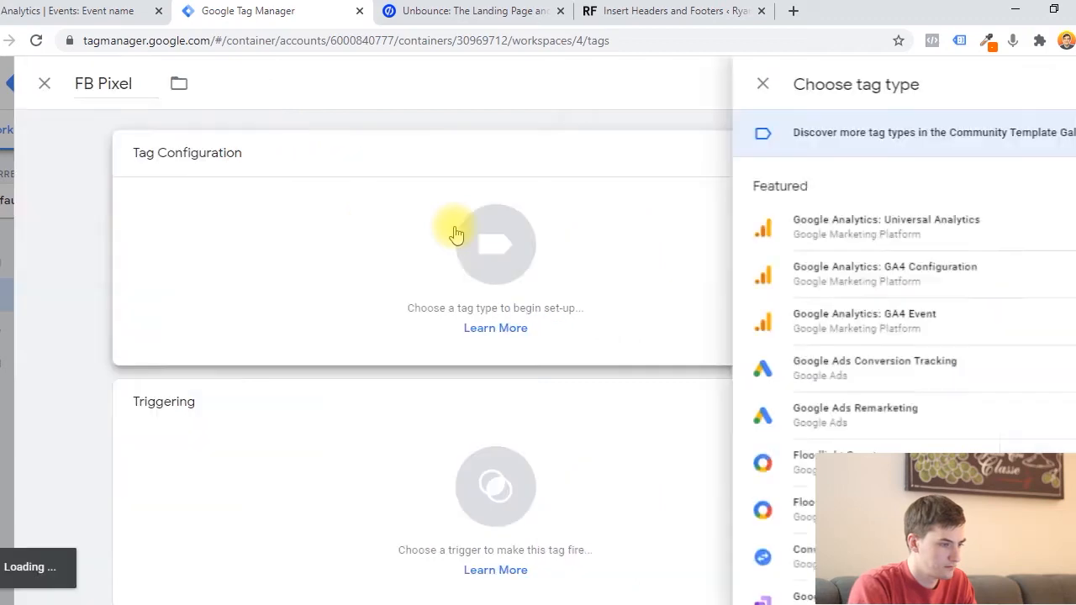
pyautogui.scroll(-2, 805, 458)
pyautogui.scroll(-3, 805, 458)
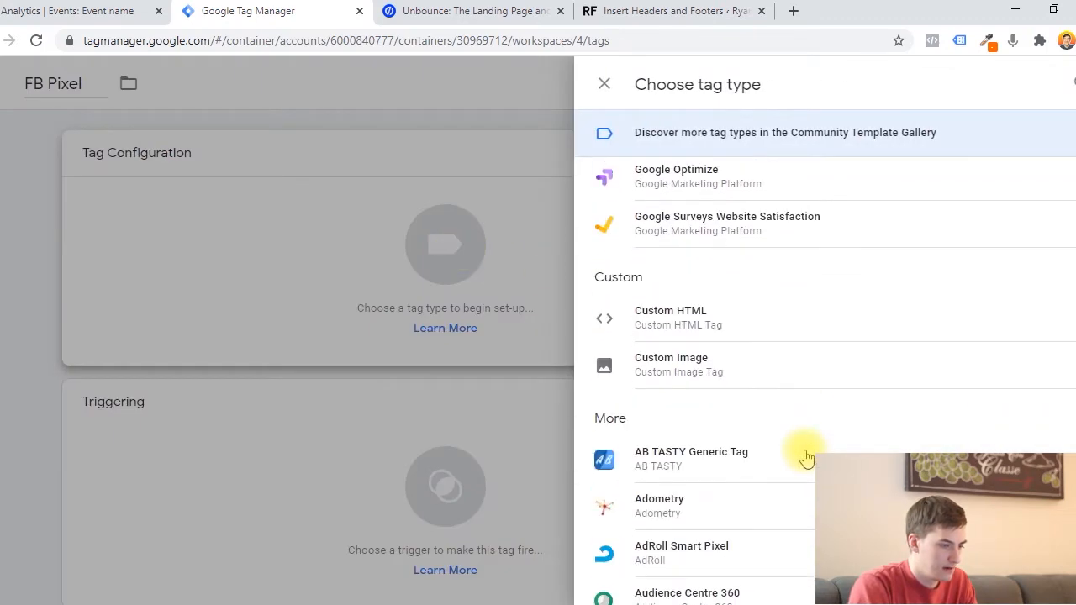
pyautogui.click(689, 298)
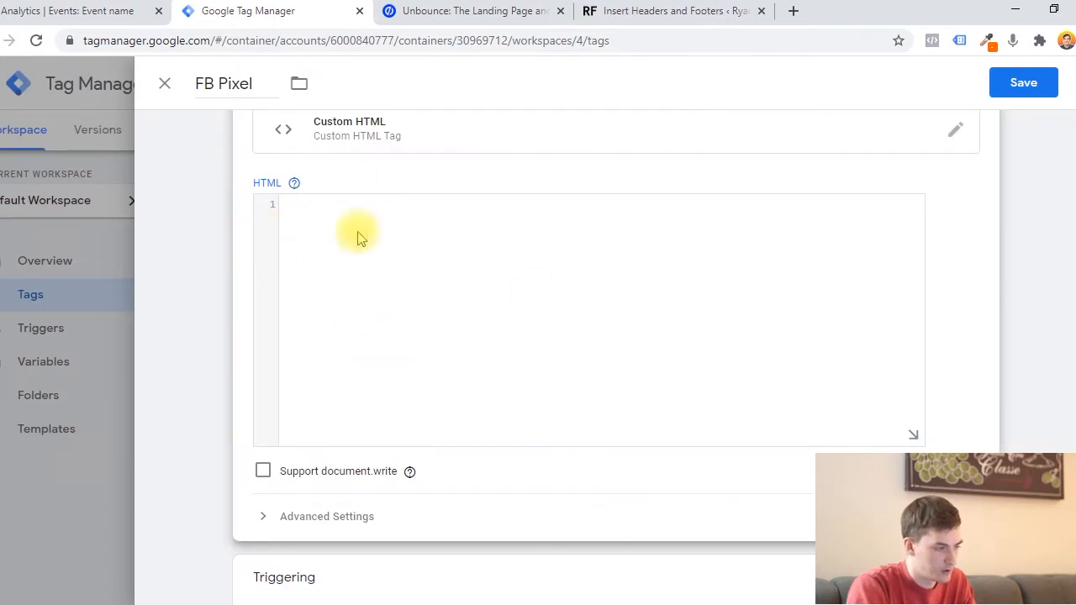
# Assign the All Pages trigger to the FB Pixel tag.
pyautogui.scroll(-3, 334, 284)
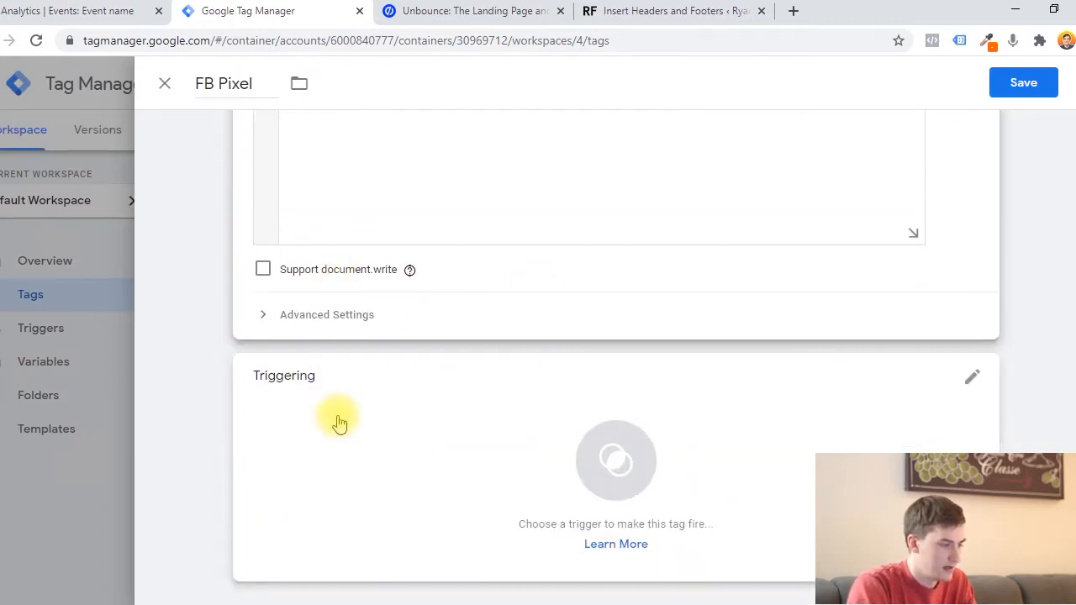
pyautogui.click(338, 423)
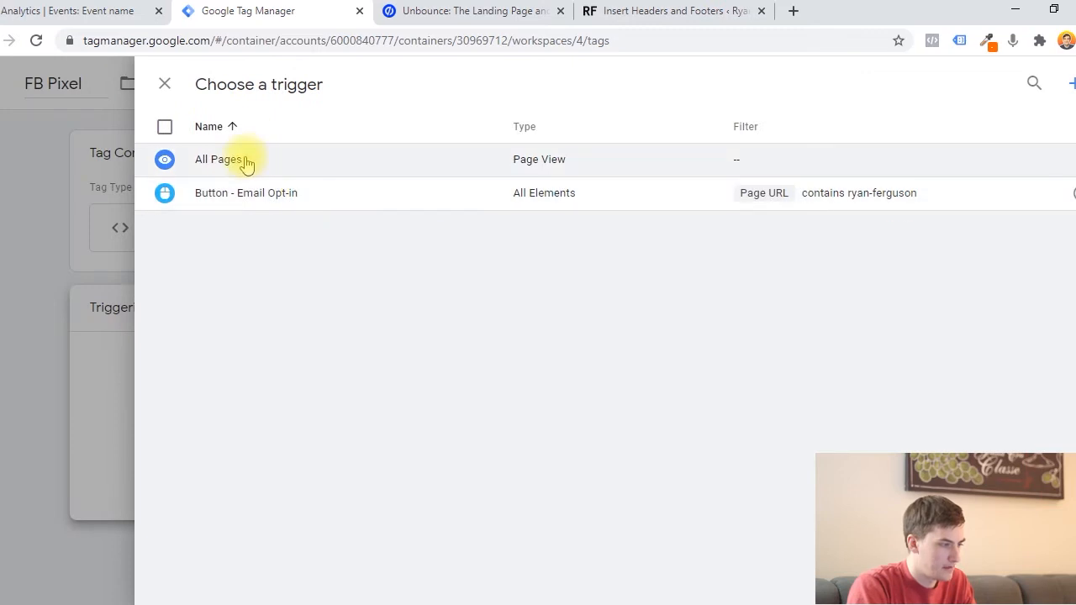
pyautogui.click(244, 161)
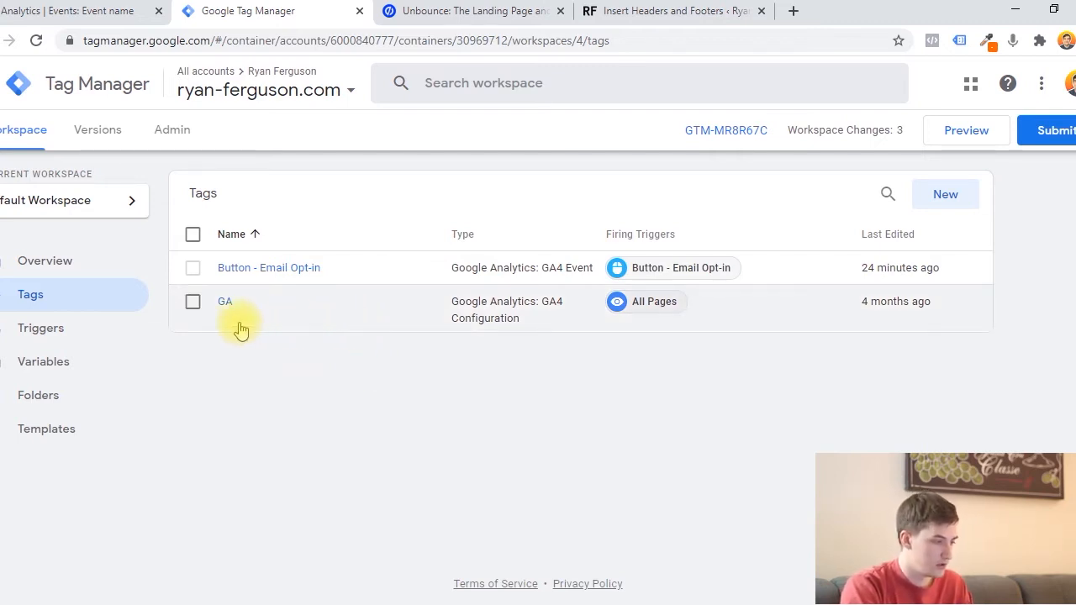
# Start a new tag named "GA" with the tag type Google Analytics: GA4 Configuration.
pyautogui.click(941, 188)
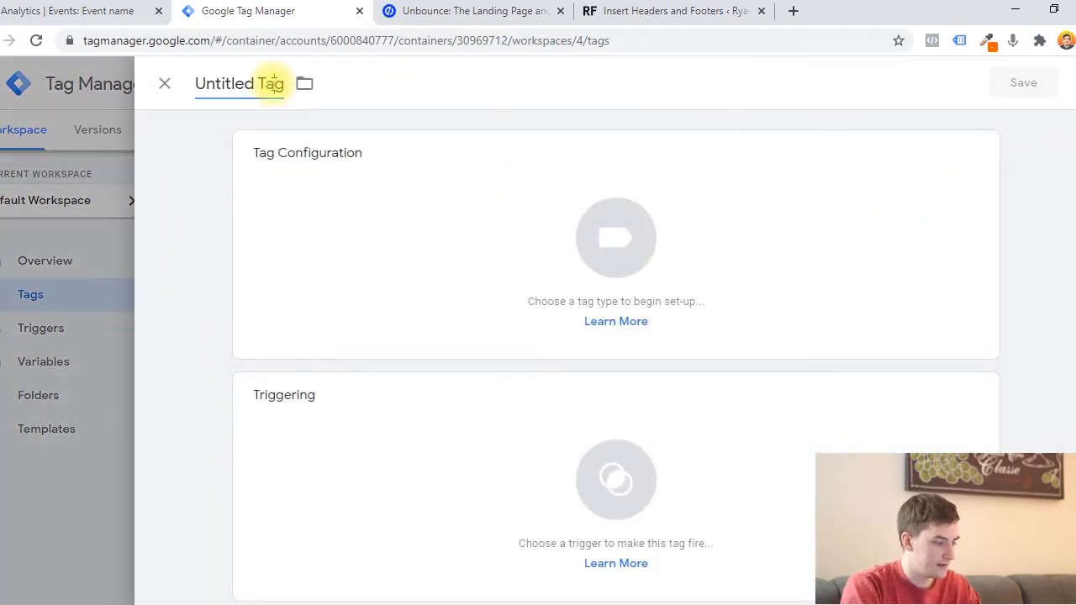
pyautogui.click(273, 81)
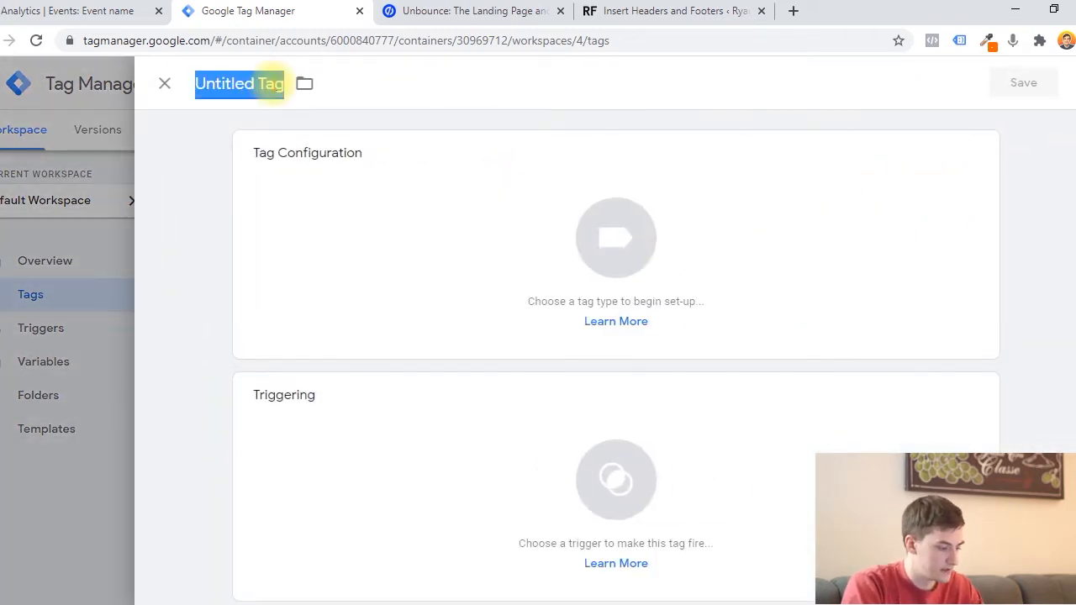
pyautogui.write('GA')
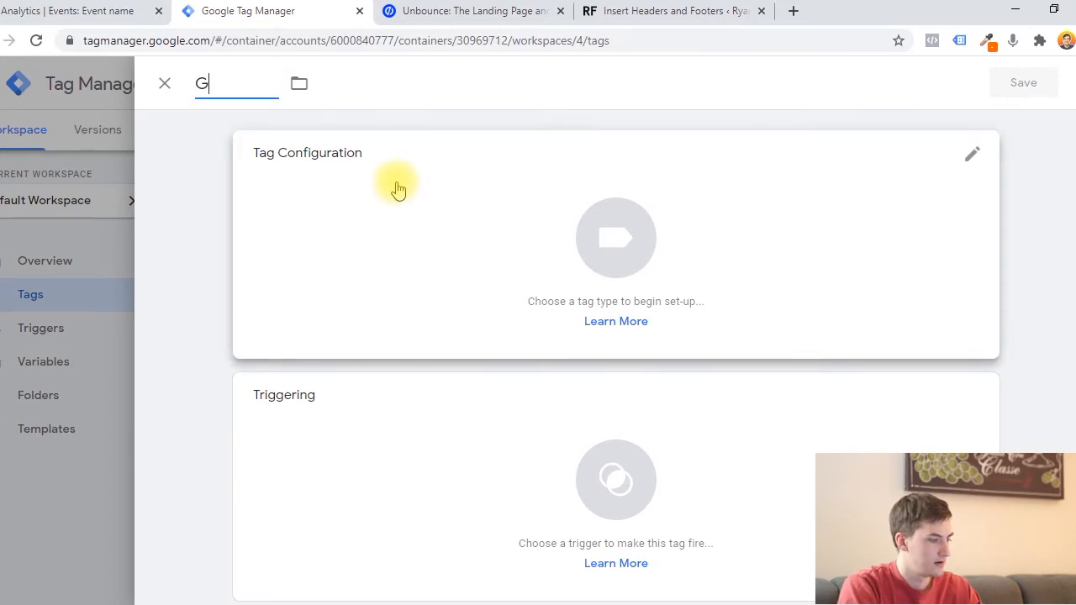
pyautogui.click(468, 210)
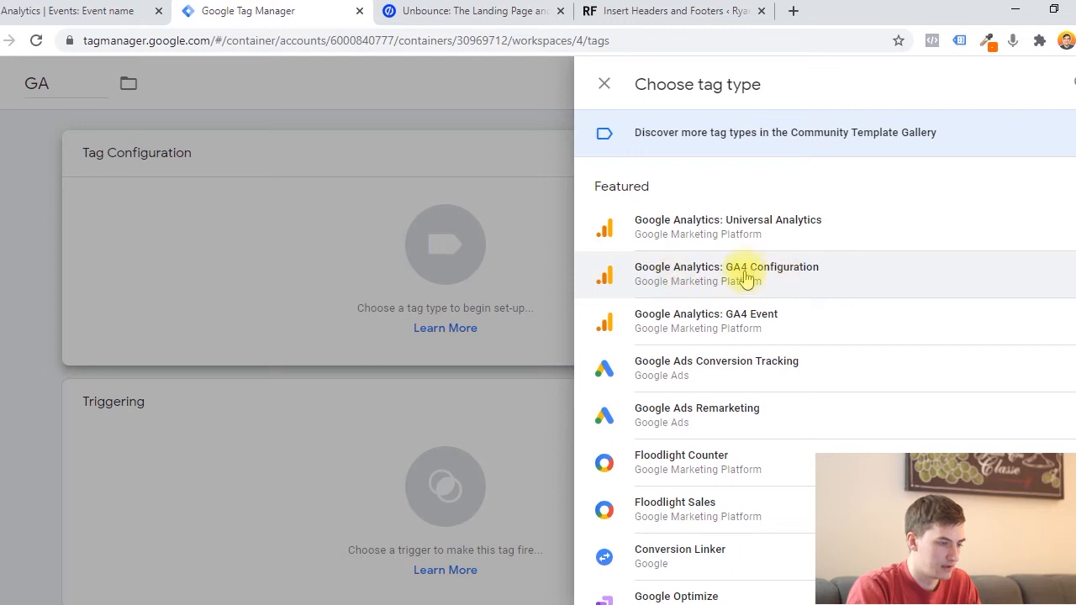
pyautogui.click(830, 280)
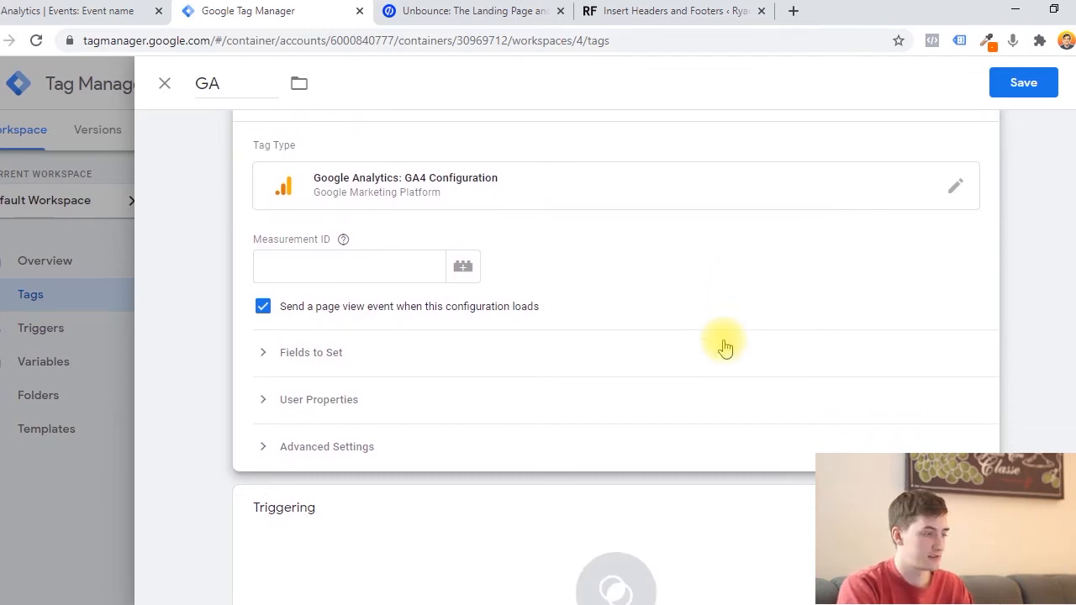
# Assign the All Pages trigger to the new GA tag and close the tag without saving it.
pyautogui.click(308, 269)
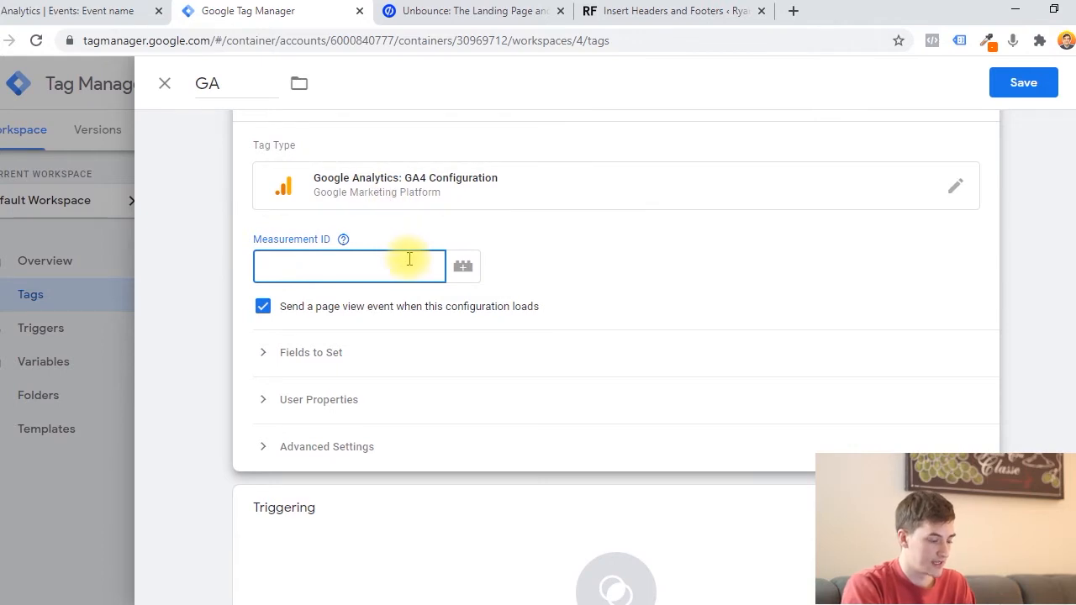
pyautogui.scroll(-2, 505, 378)
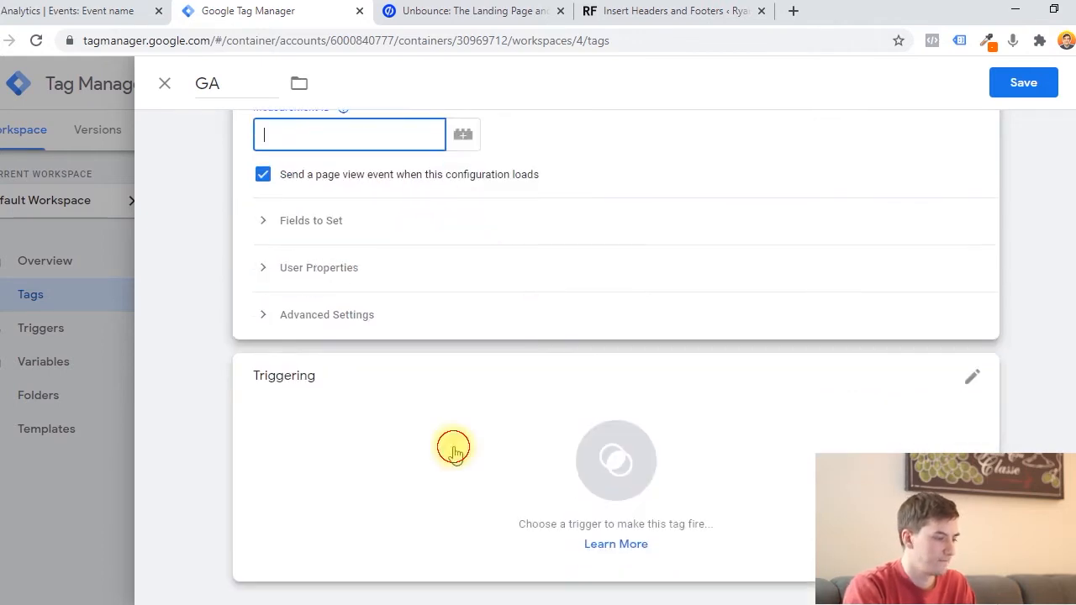
pyautogui.click(475, 438)
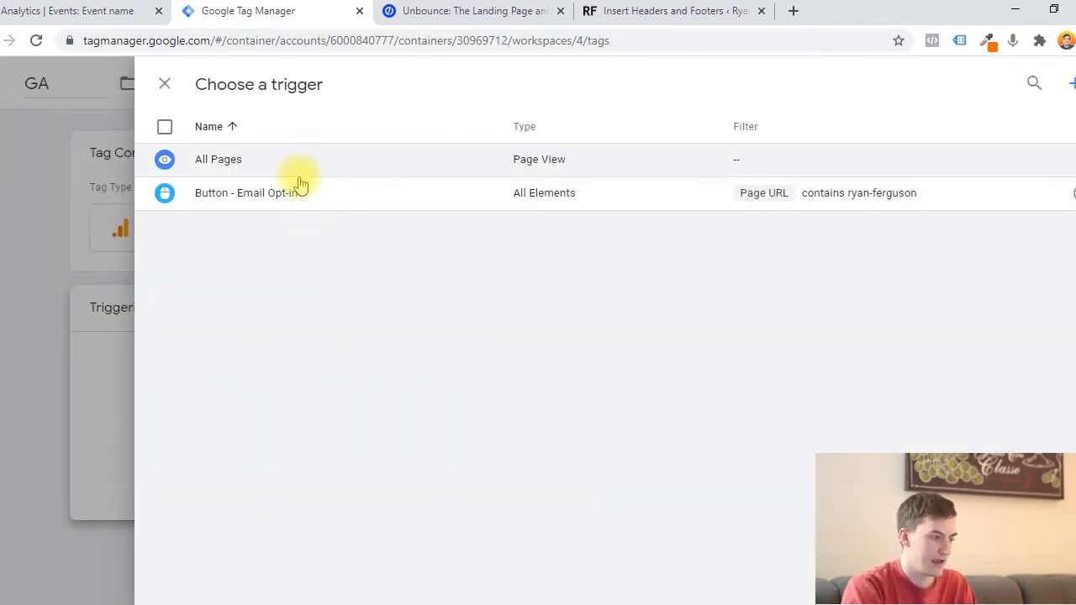
pyautogui.click(296, 172)
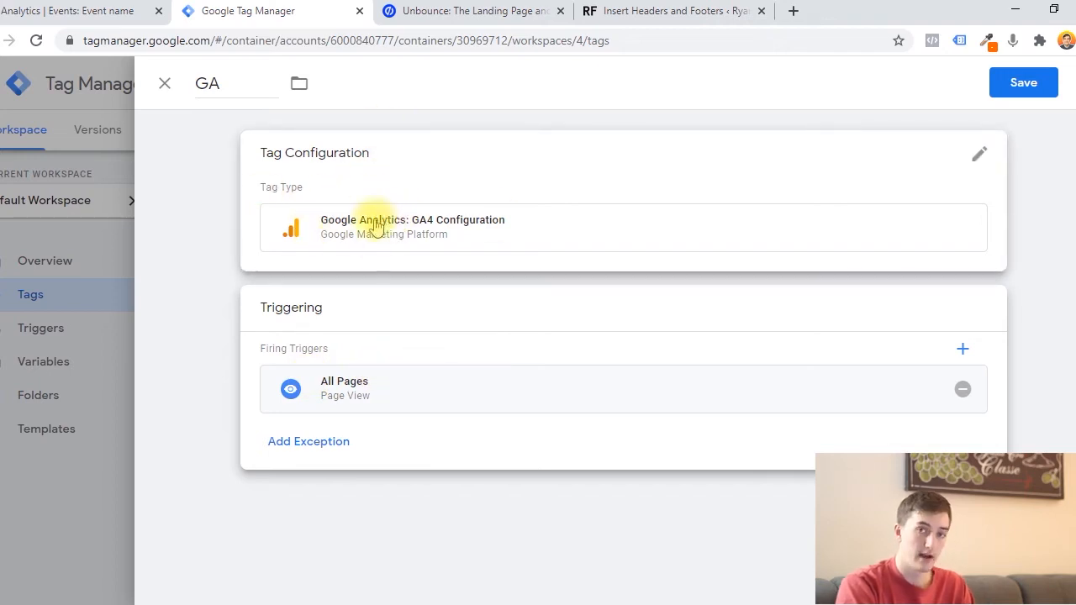
pyautogui.click(164, 83)
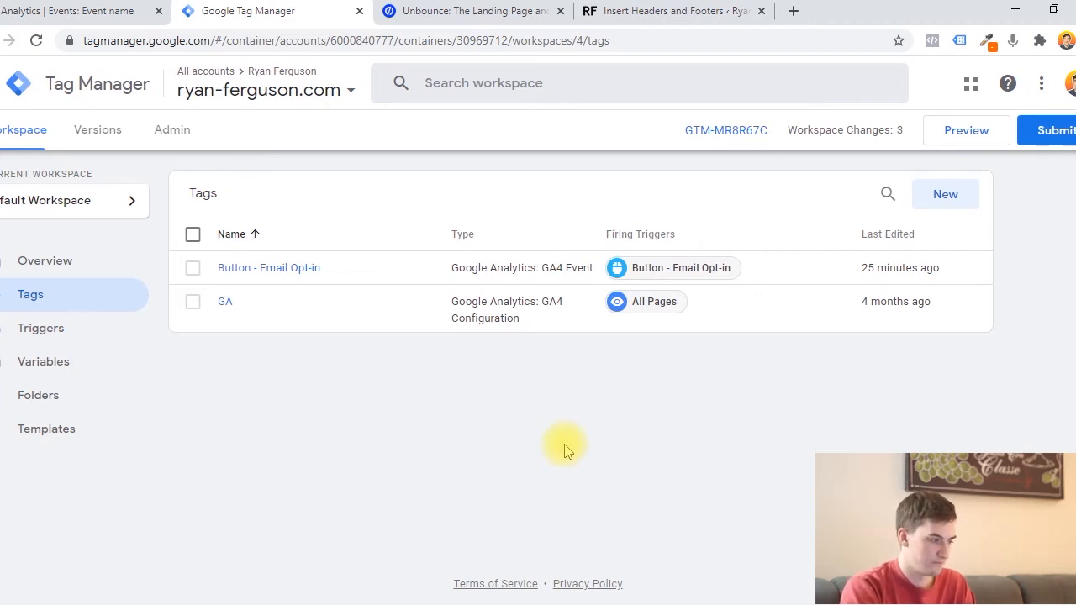
# Start a new trigger and begin its name with "Button -".
pyautogui.click(128, 323)
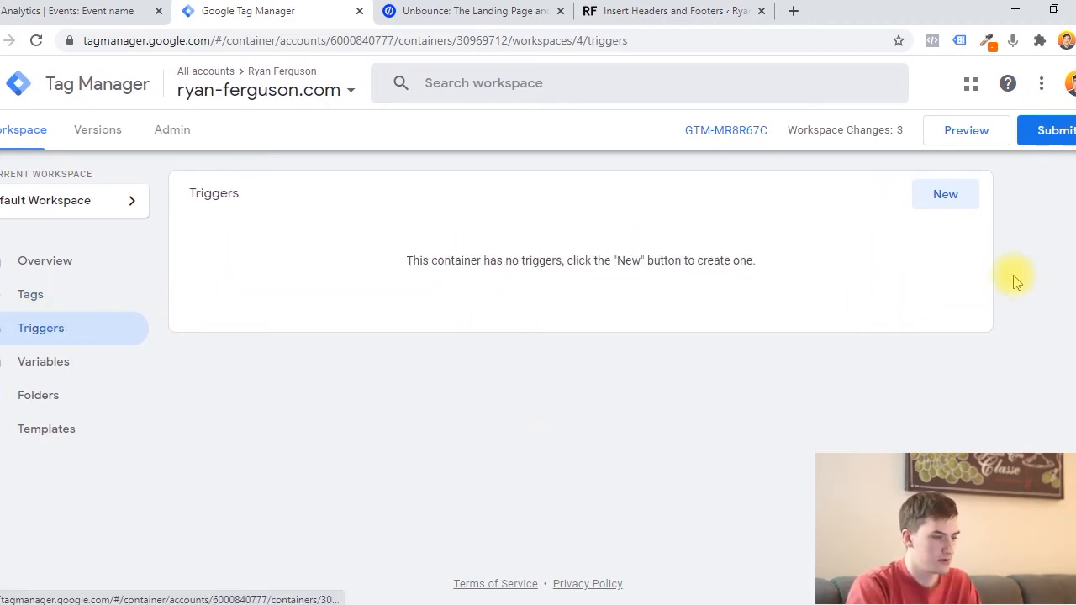
pyautogui.click(933, 204)
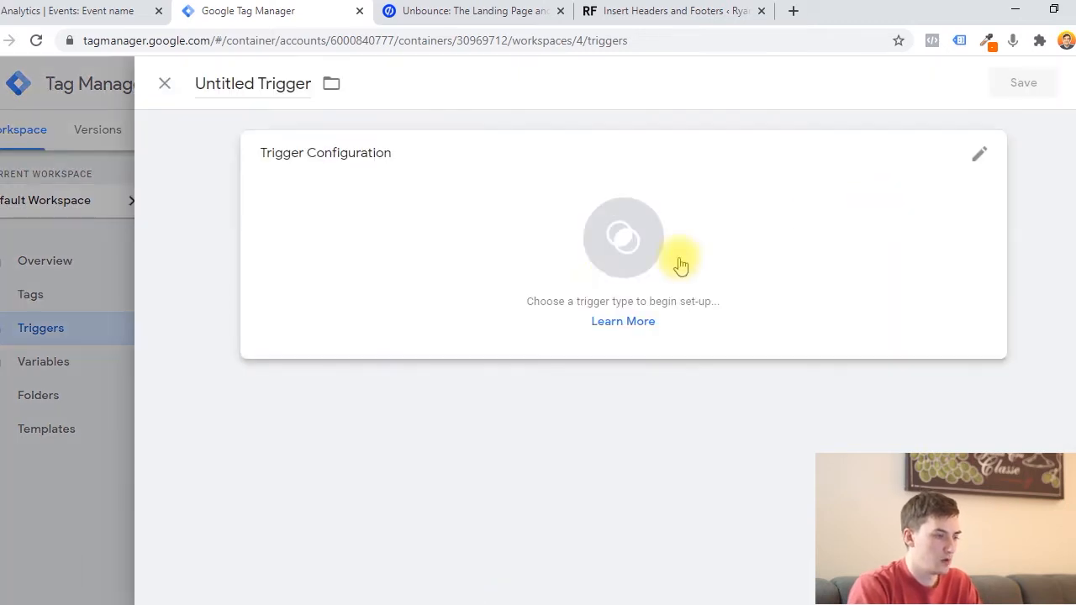
pyautogui.click(289, 79)
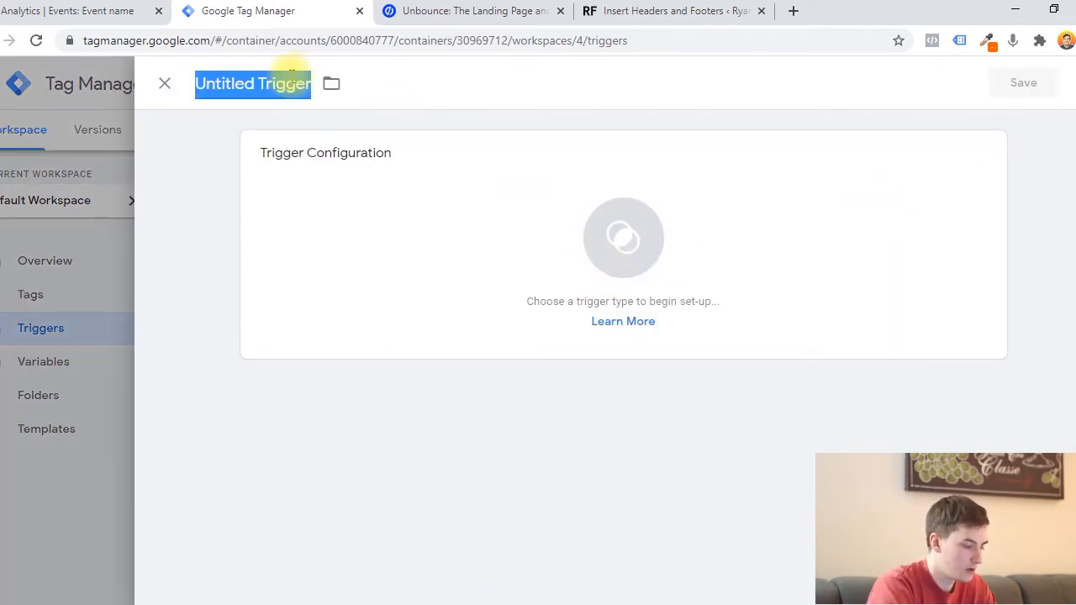
pyautogui.write('Button -')
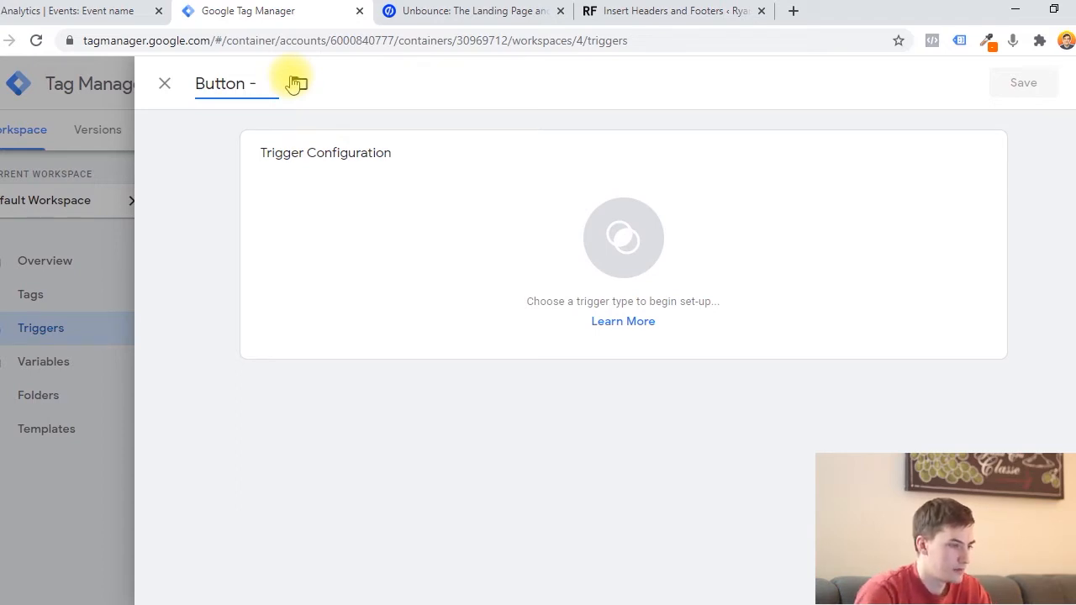
# Open the website's home page in a new browser tab to check its newsletter button, and return to Google Tag Manager.
pyautogui.click(786, 9)
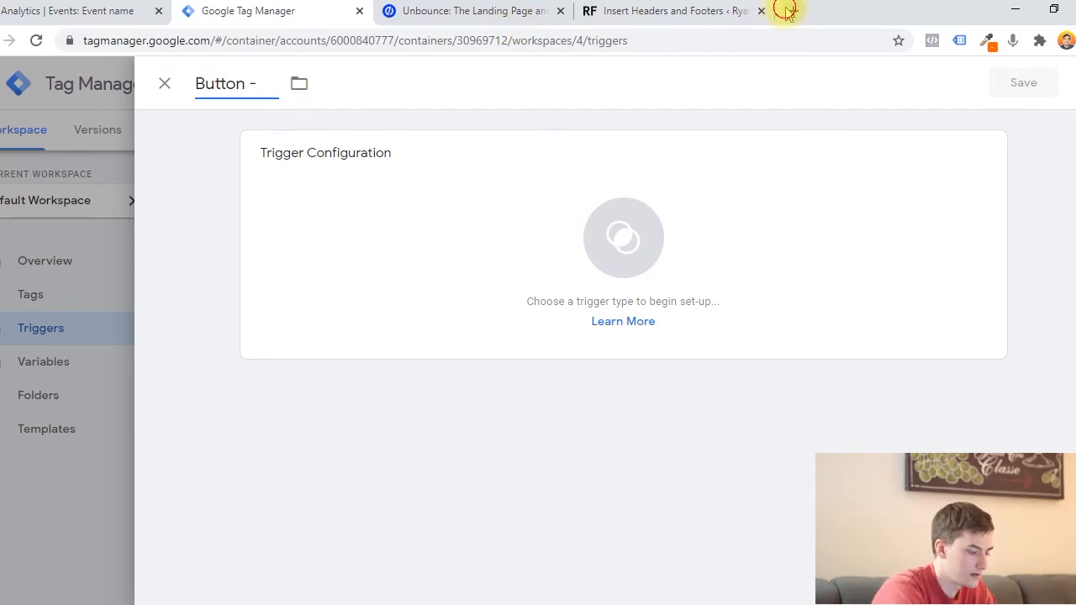
pyautogui.write('ryan')
pyautogui.press('Return')
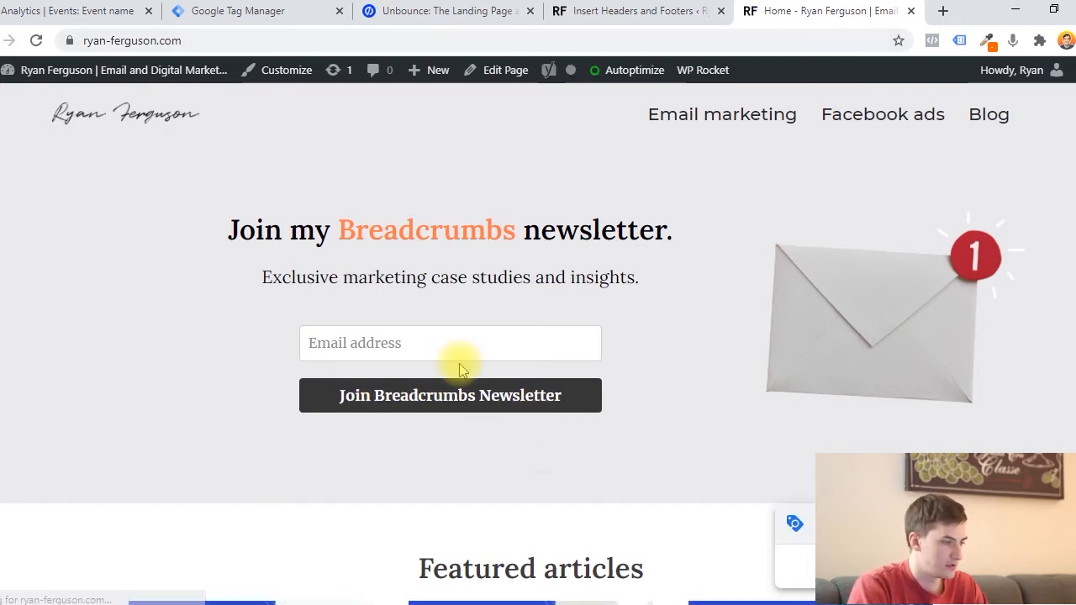
pyautogui.click(300, 10)
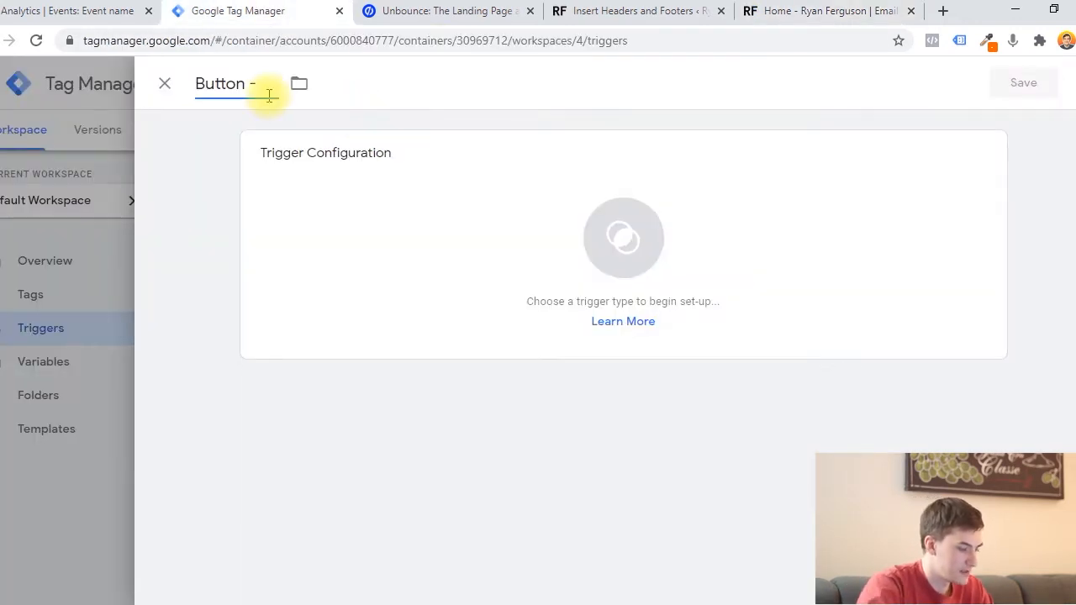
# Complete the new trigger's name as "Button - Email Opt-in".
pyautogui.click(269, 100)
pyautogui.write('Email Ot-')
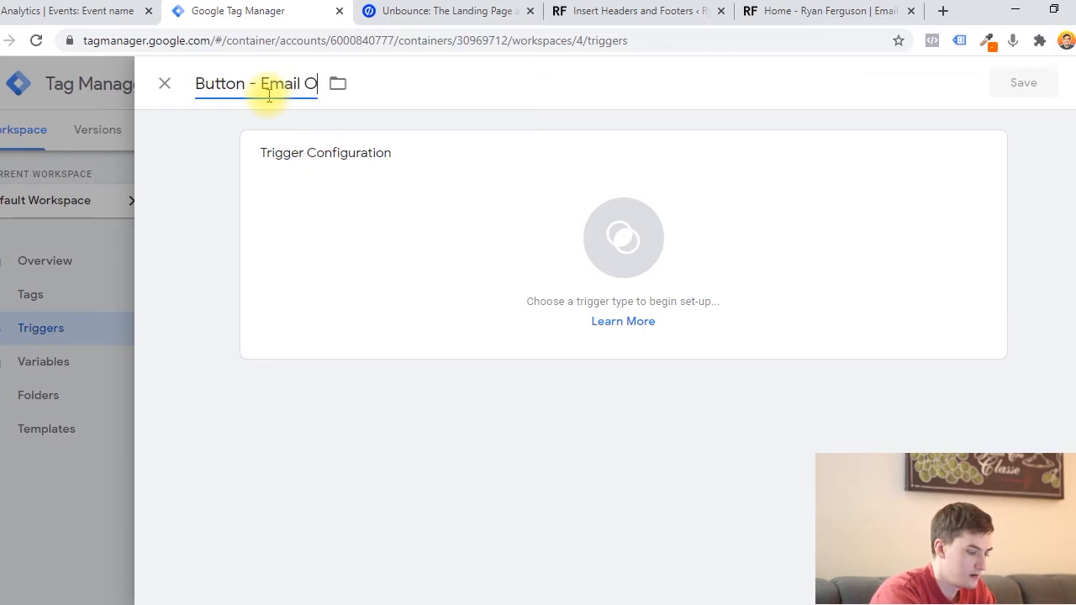
pyautogui.press('BackSpace')
pyautogui.press('BackSpace')
pyautogui.write('pt-in')
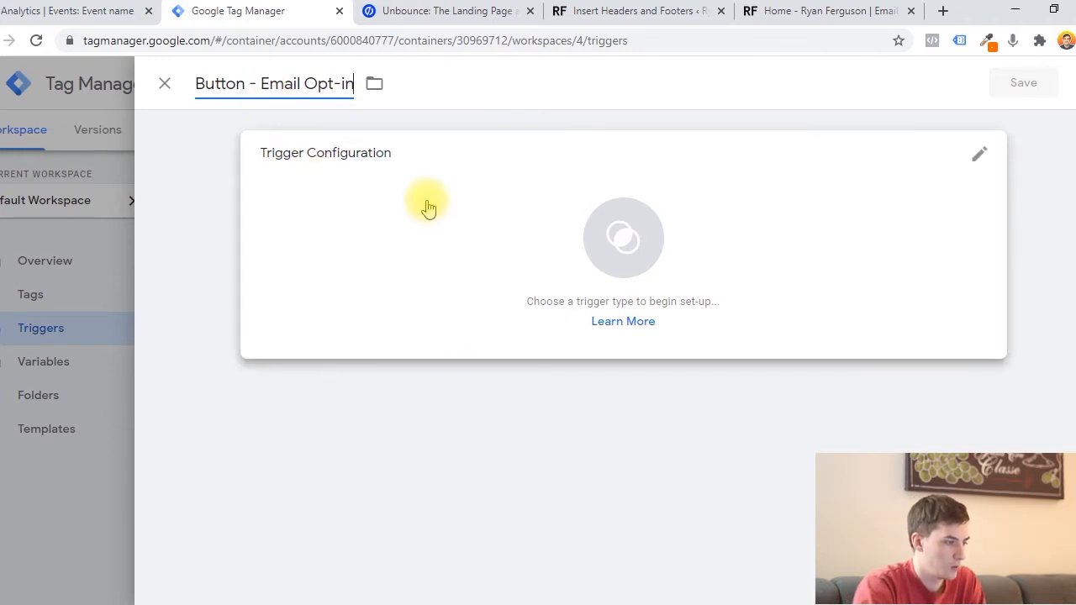
# Browse the trigger types available for the Button - Email Opt-in trigger.
pyautogui.click(519, 206)
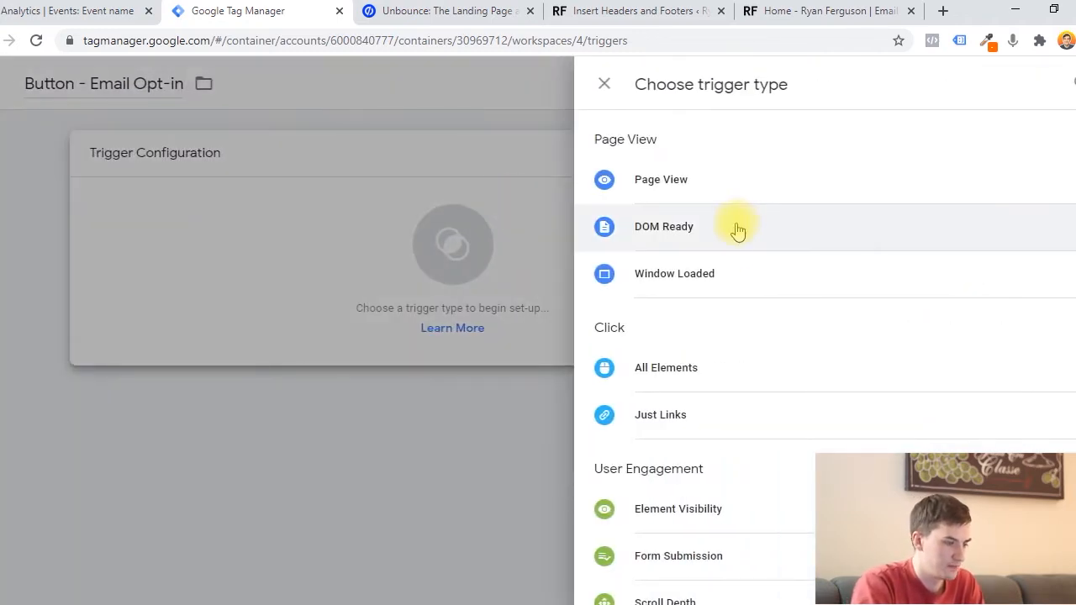
pyautogui.scroll(-4, 726, 254)
pyautogui.scroll(4, 728, 256)
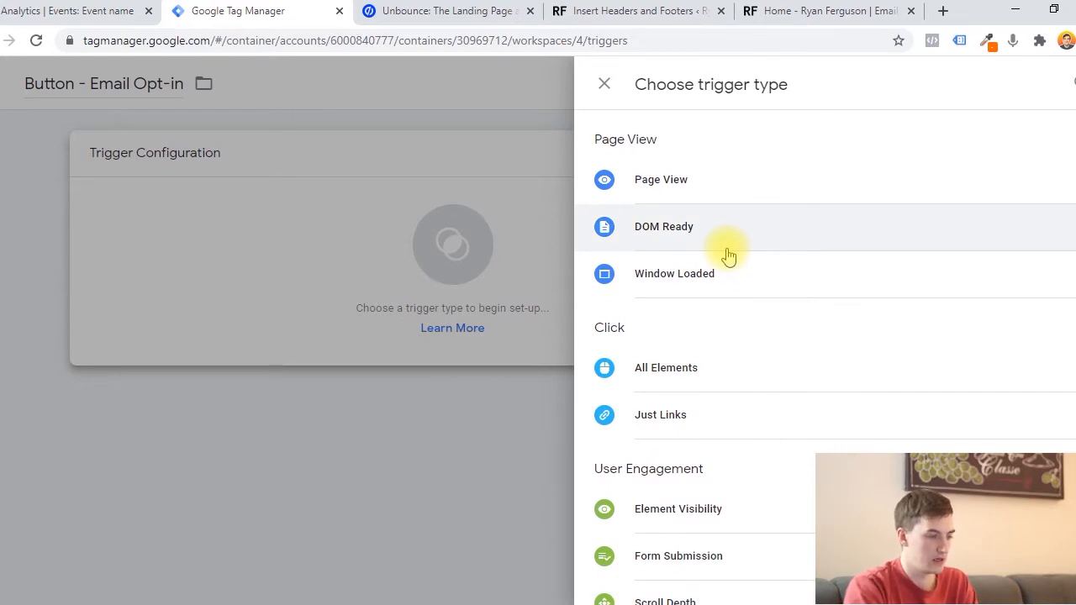
# Switch to the website's home page and look over its newsletter sign-up form and the rest of the page.
pyautogui.click(782, 11)
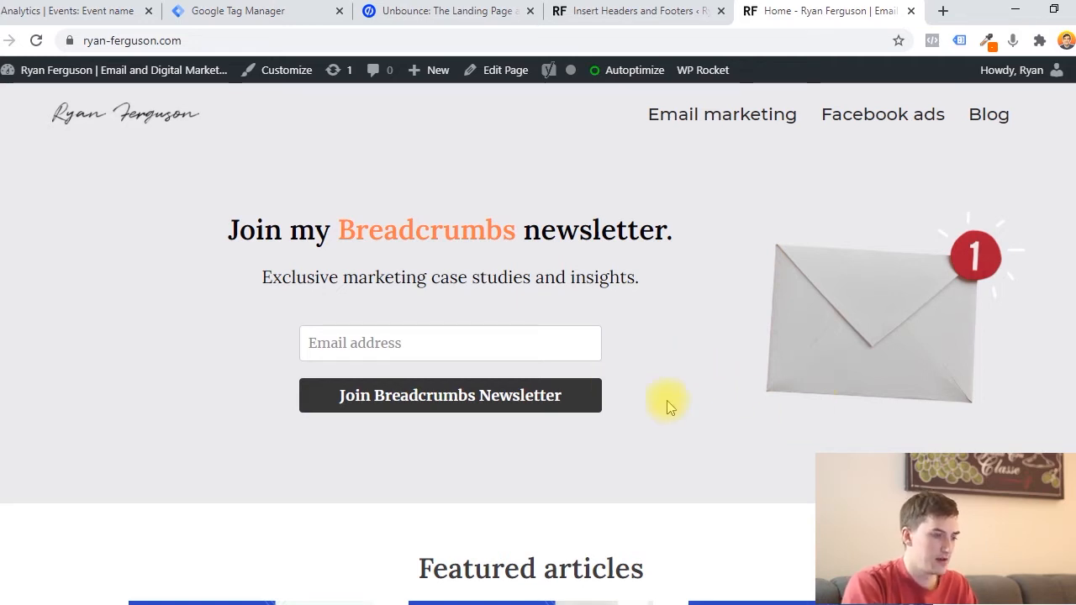
pyautogui.scroll(-2, 759, 393)
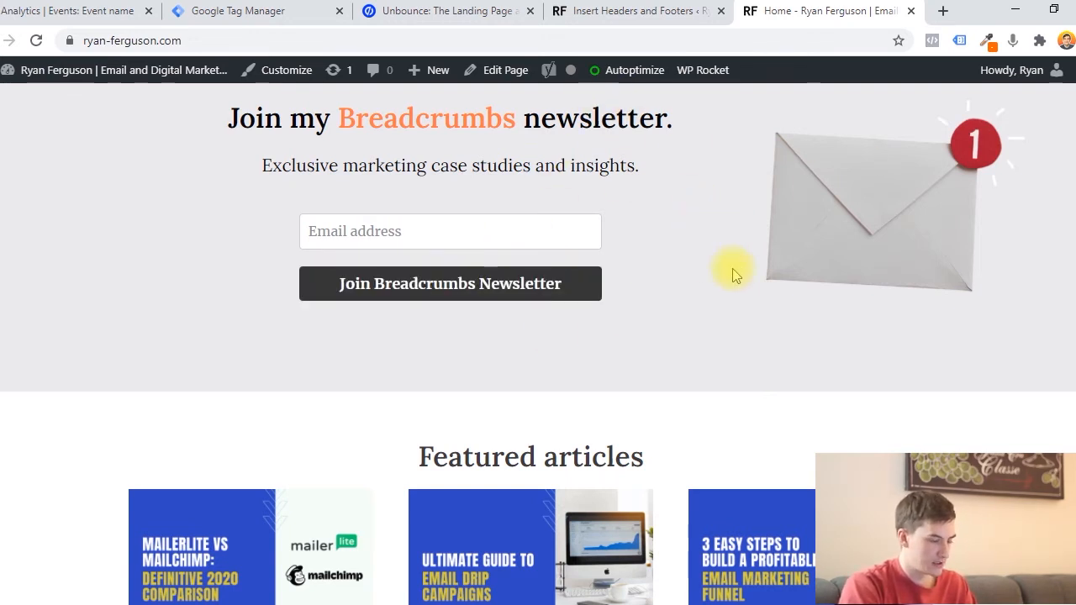
pyautogui.scroll(-14, 730, 273)
pyautogui.scroll(15, 726, 277)
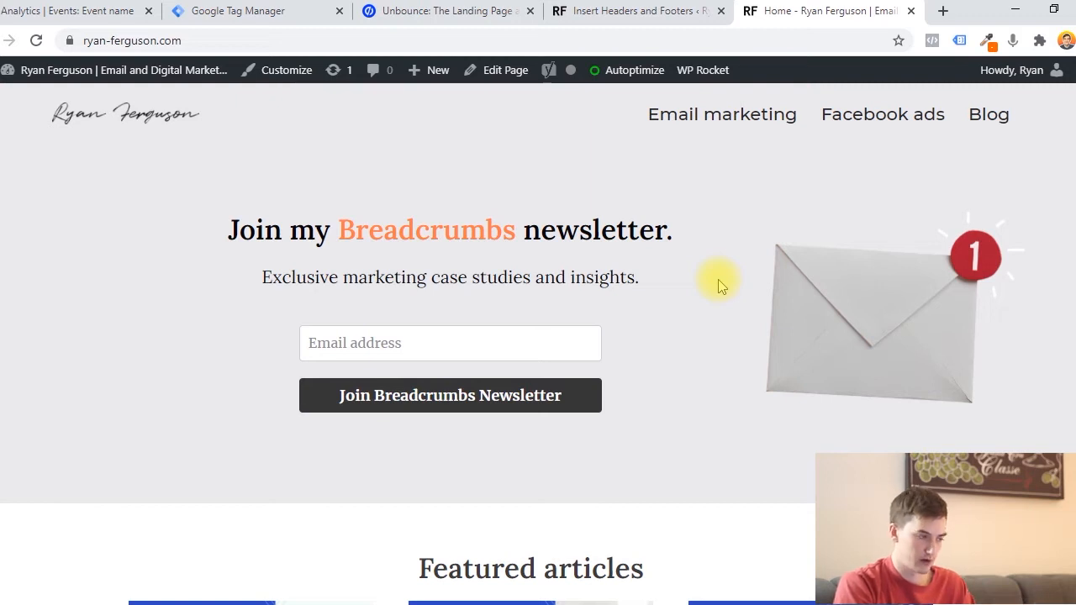
# Return to Google Tag Manager, review the click trigger types and close the list without choosing one.
pyautogui.click(236, 11)
pyautogui.click(811, 9)
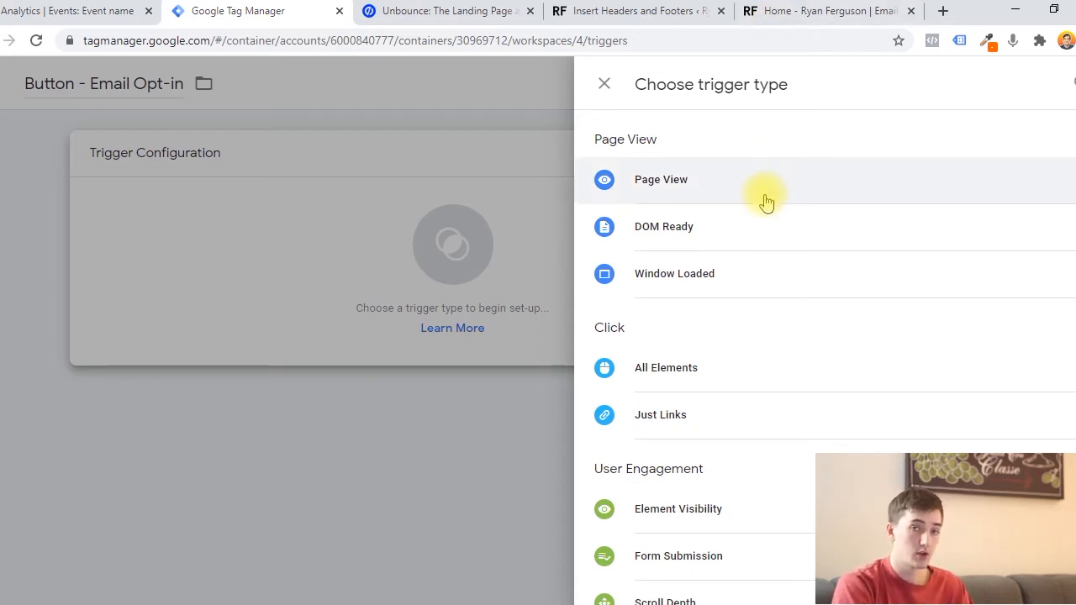
pyautogui.scroll(-1, 689, 204)
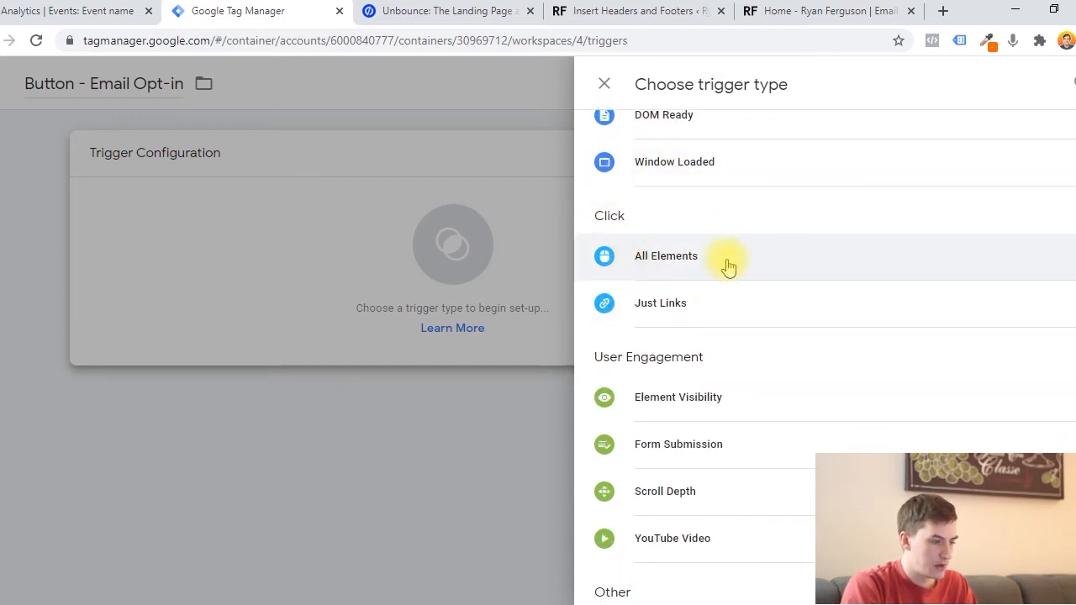
pyautogui.click(263, 133)
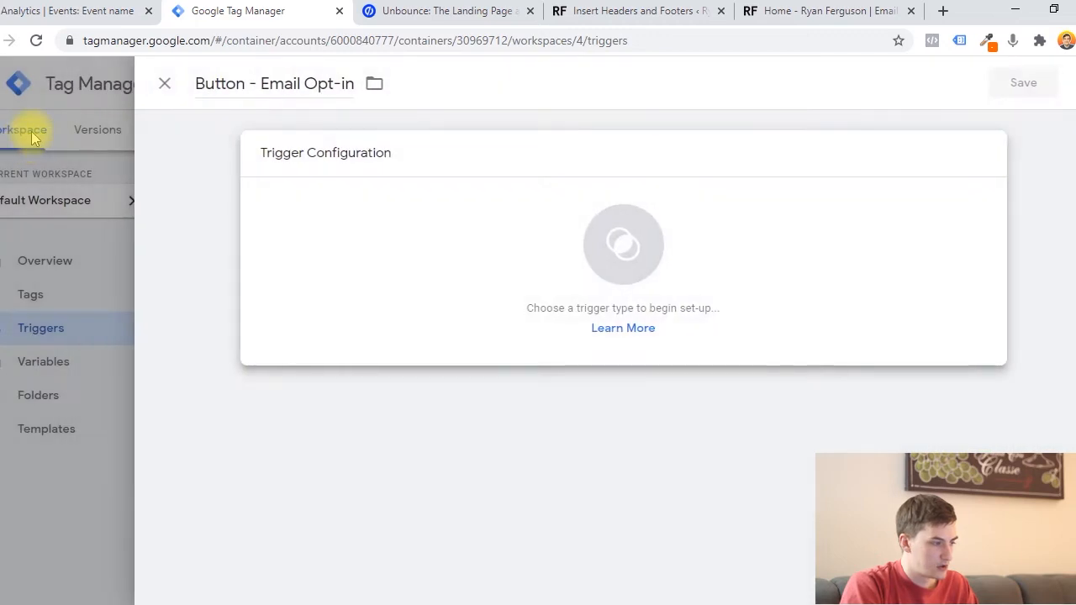
# Discard the unsaved trigger and examine which click, form, video and scrolling built-in variables are enabled for the container.
pyautogui.click(163, 83)
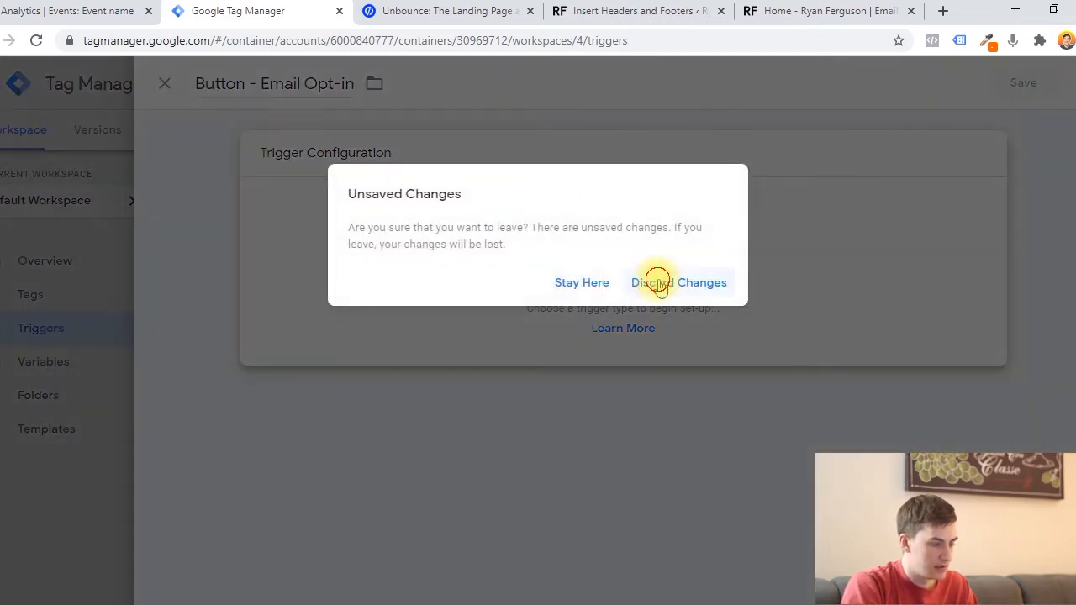
pyautogui.click(658, 284)
pyautogui.click(67, 360)
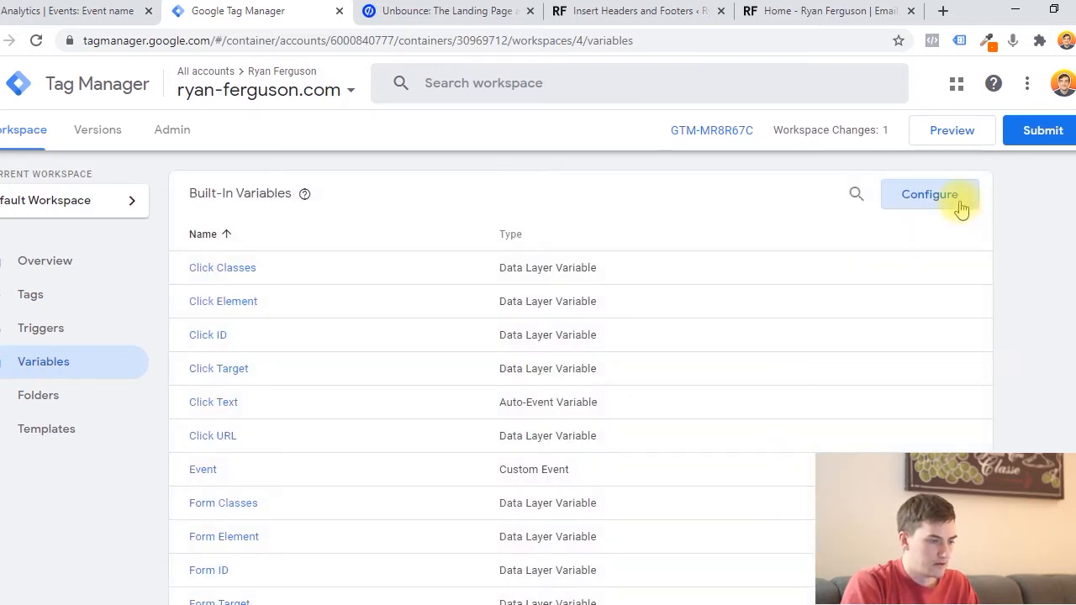
pyautogui.click(957, 205)
pyautogui.scroll(-7, 905, 345)
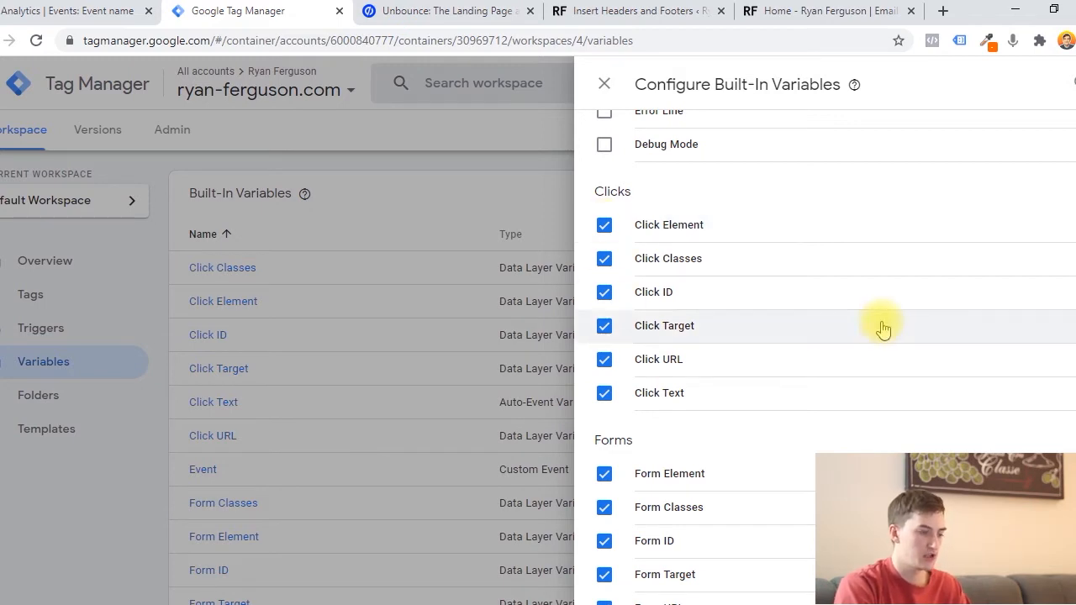
pyautogui.scroll(-3, 882, 330)
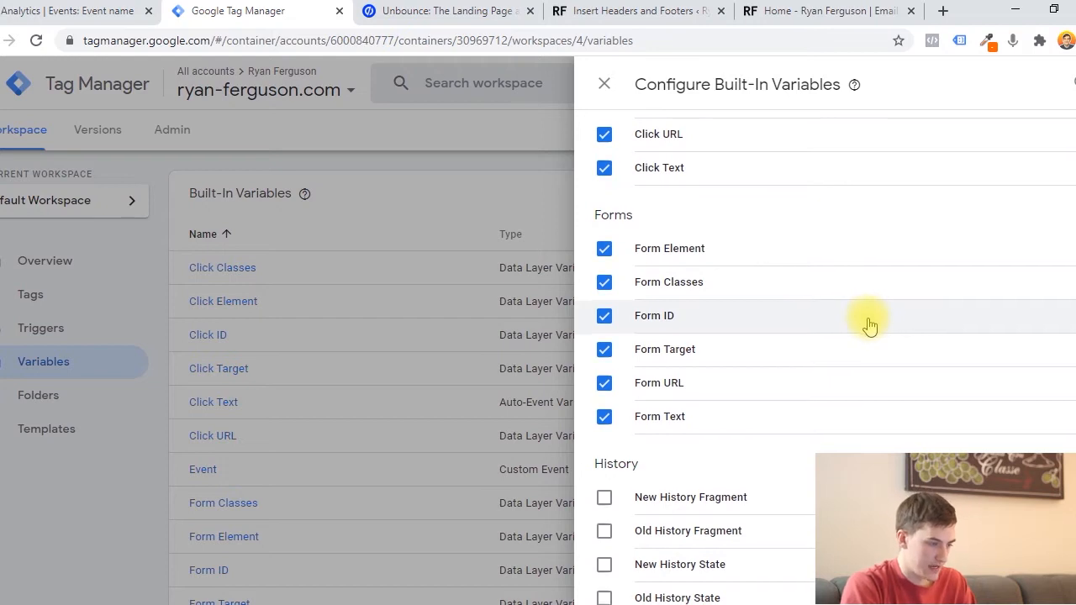
pyautogui.scroll(-1, 840, 307)
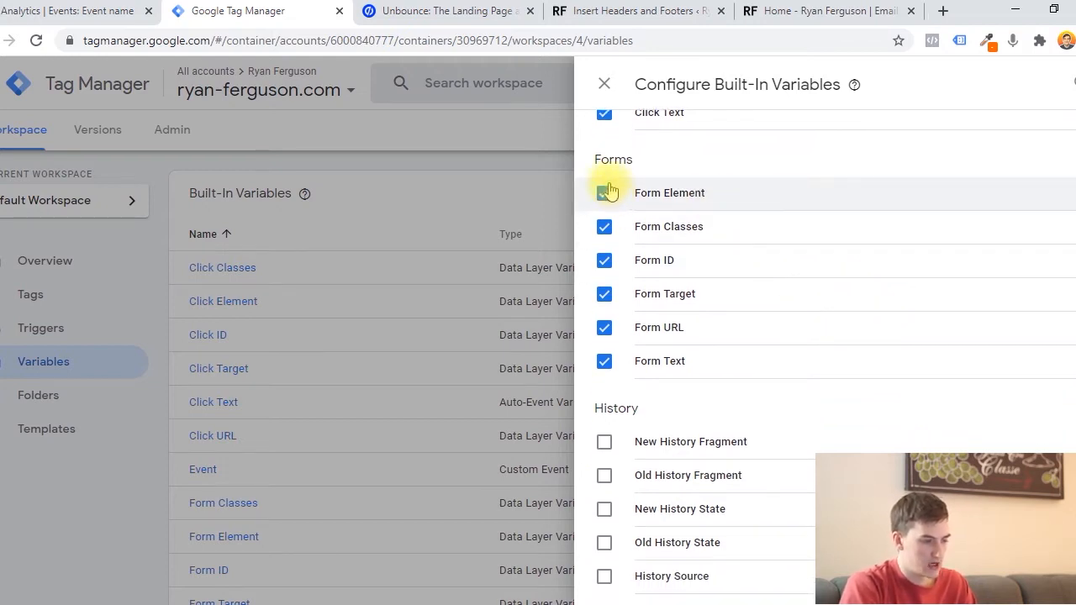
pyautogui.scroll(-5, 748, 329)
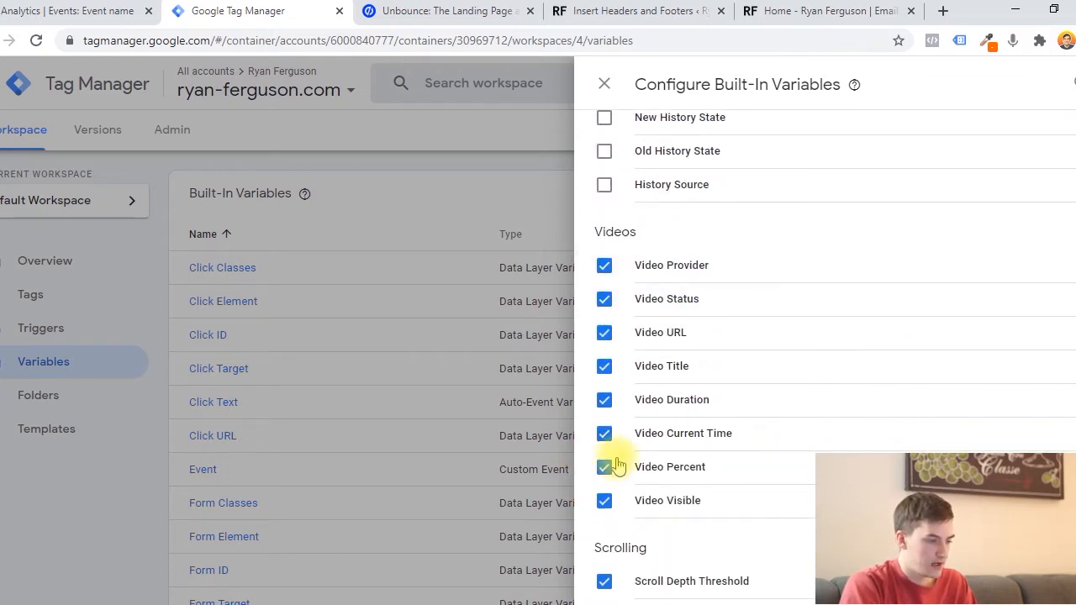
pyautogui.scroll(-2, 655, 395)
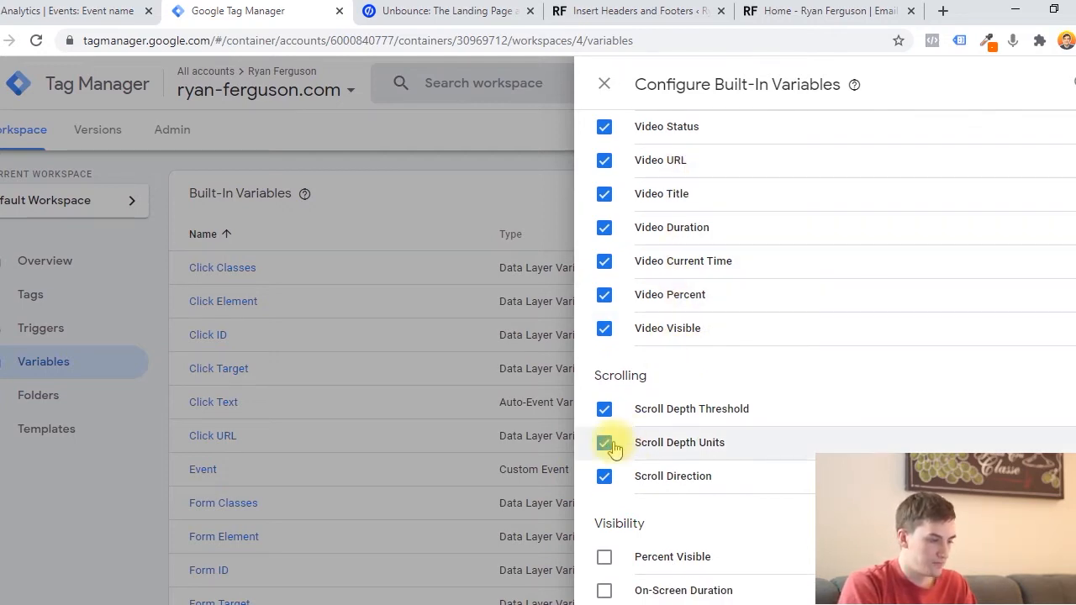
pyautogui.click(604, 85)
# Create a new trigger named "Button - Email Opt-in" with the Click - All Elements trigger type.
pyautogui.click(90, 328)
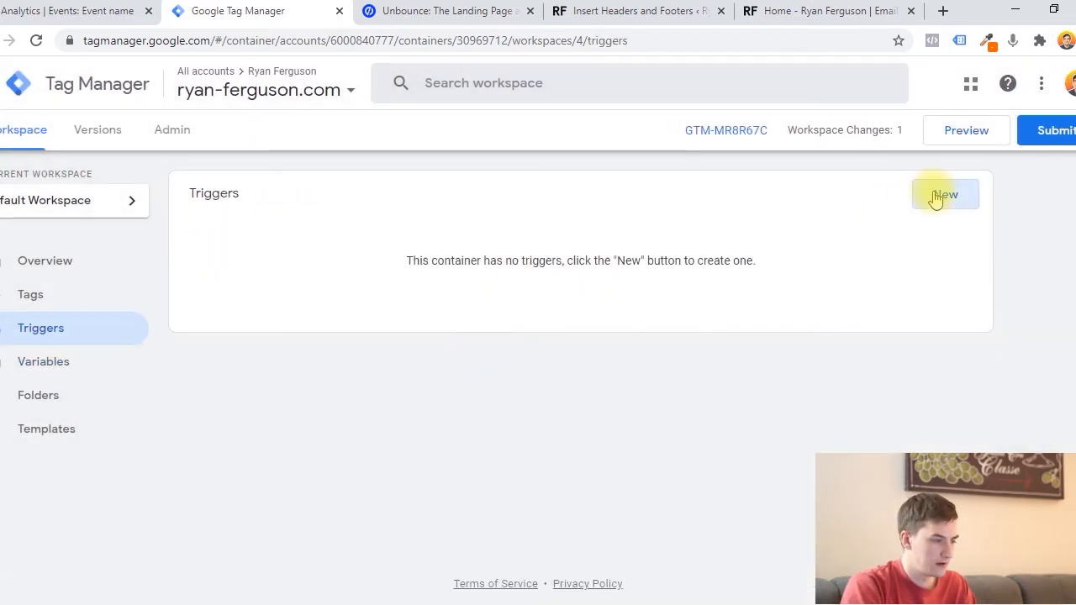
pyautogui.click(936, 197)
pyautogui.click(300, 84)
pyautogui.write('Button - Email Opt-in')
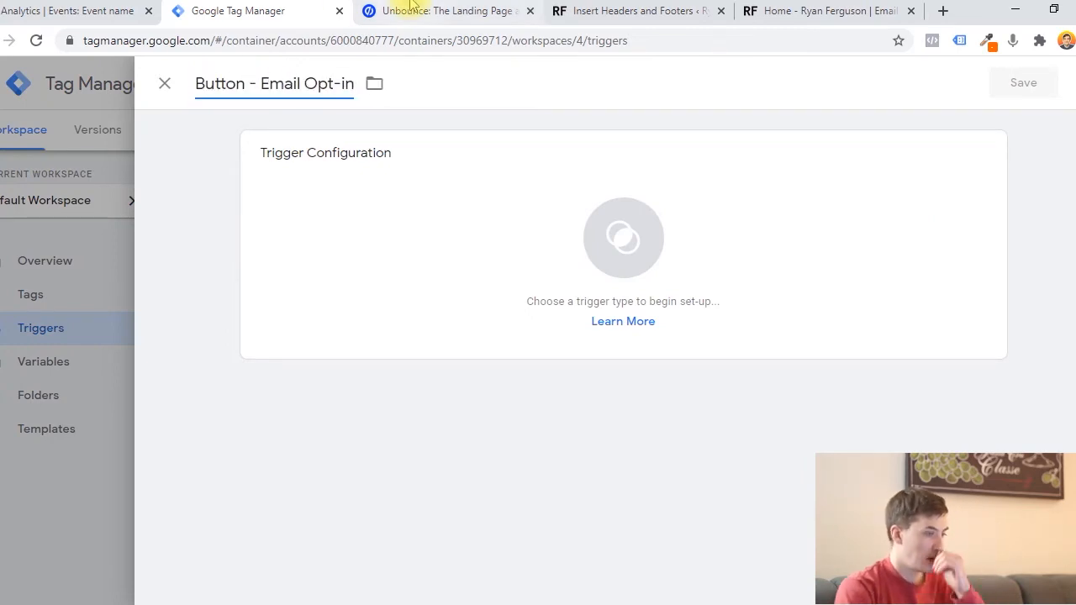
pyautogui.click(631, 183)
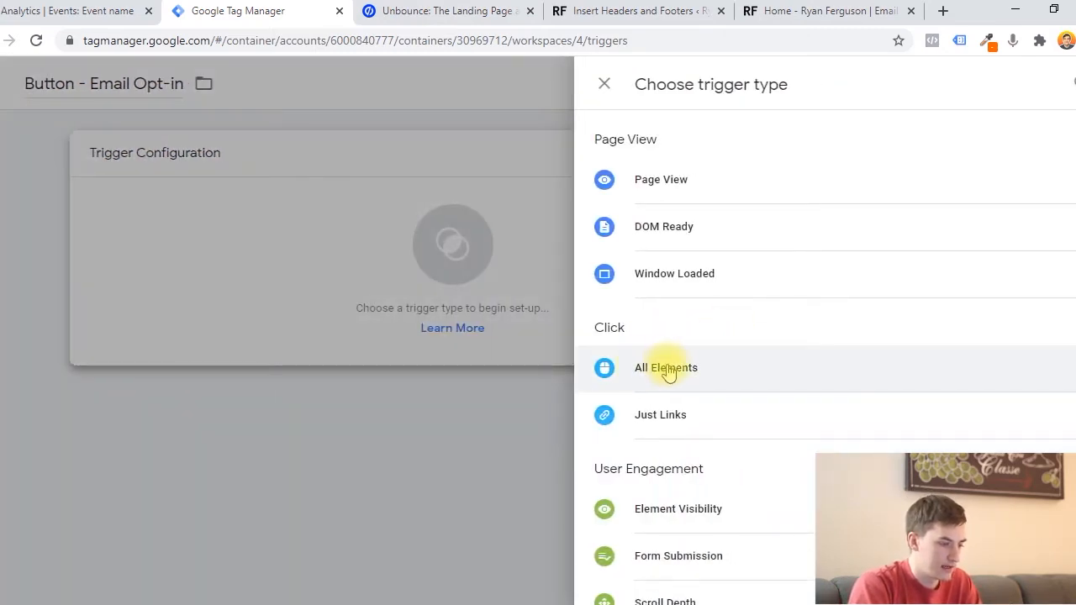
pyautogui.click(672, 369)
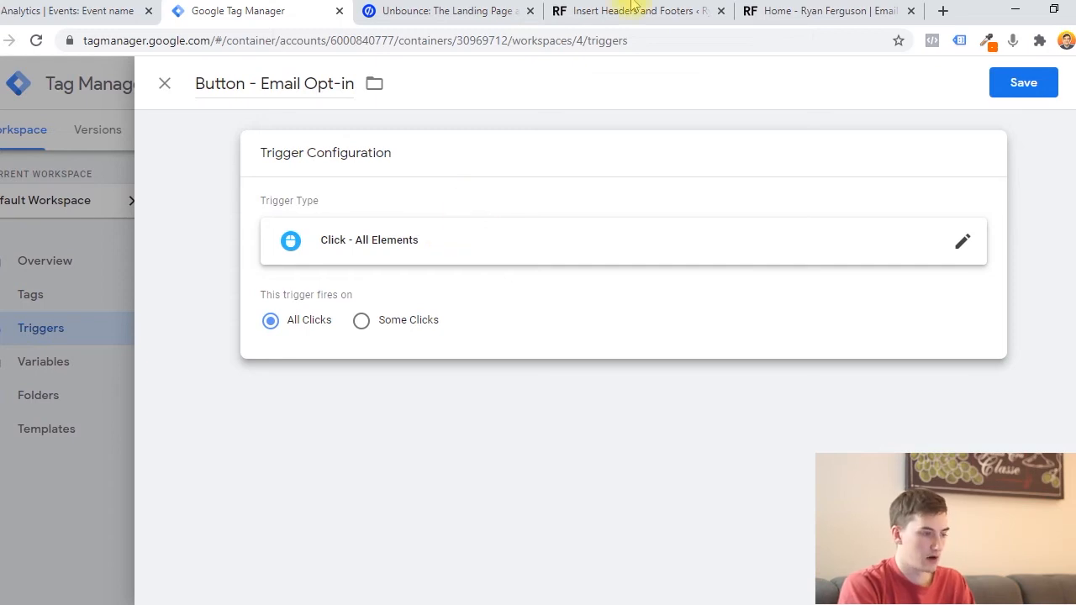
# Check the newsletter sign-up button on the website's home page and return to Google Tag Manager.
pyautogui.click(768, 10)
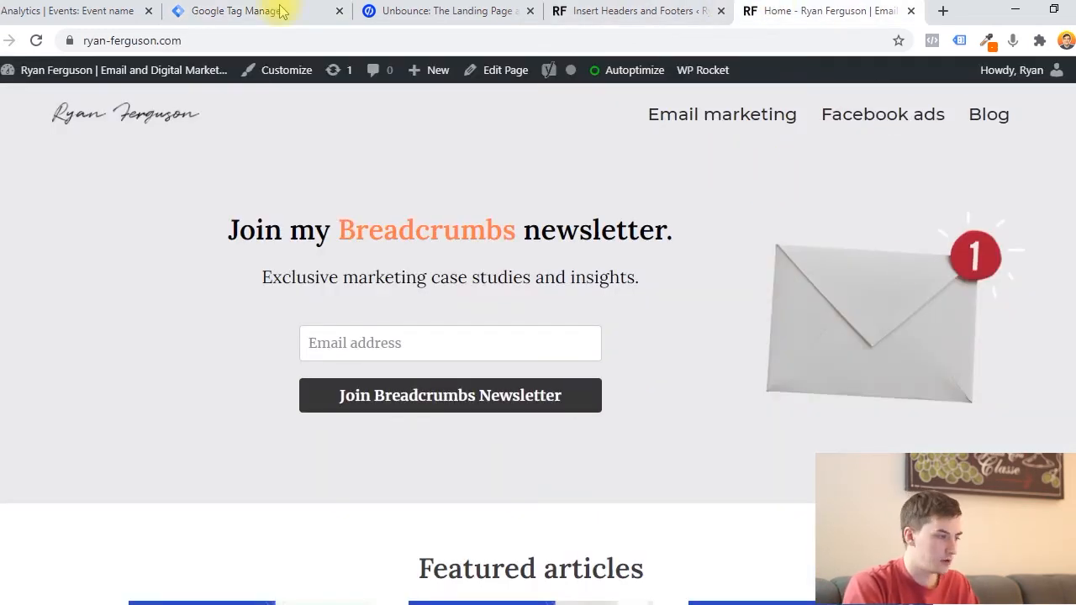
pyautogui.click(237, 11)
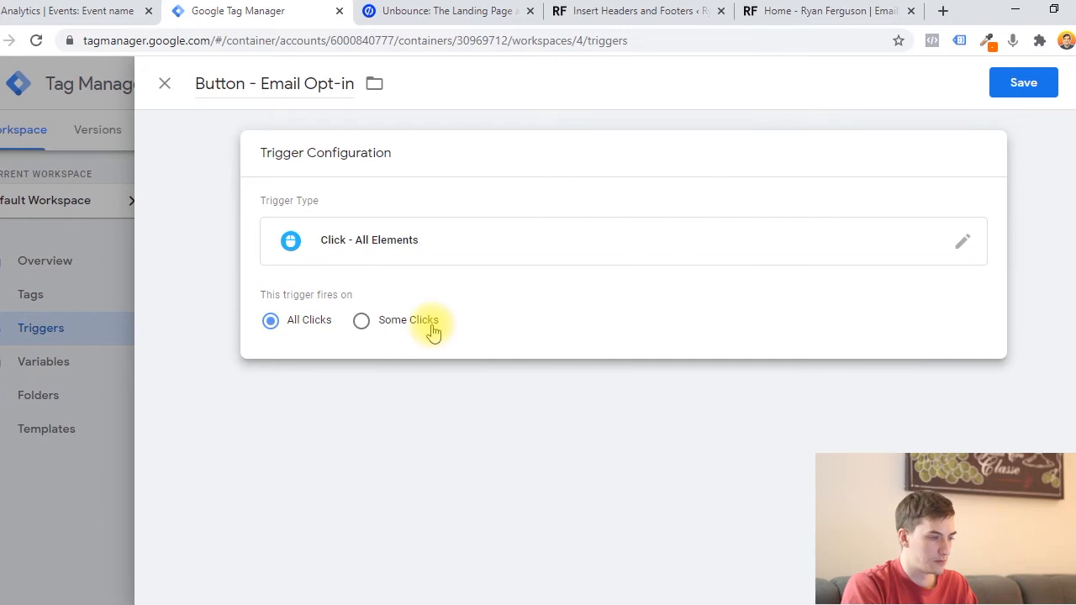
pyautogui.click(798, 11)
pyautogui.click(257, 11)
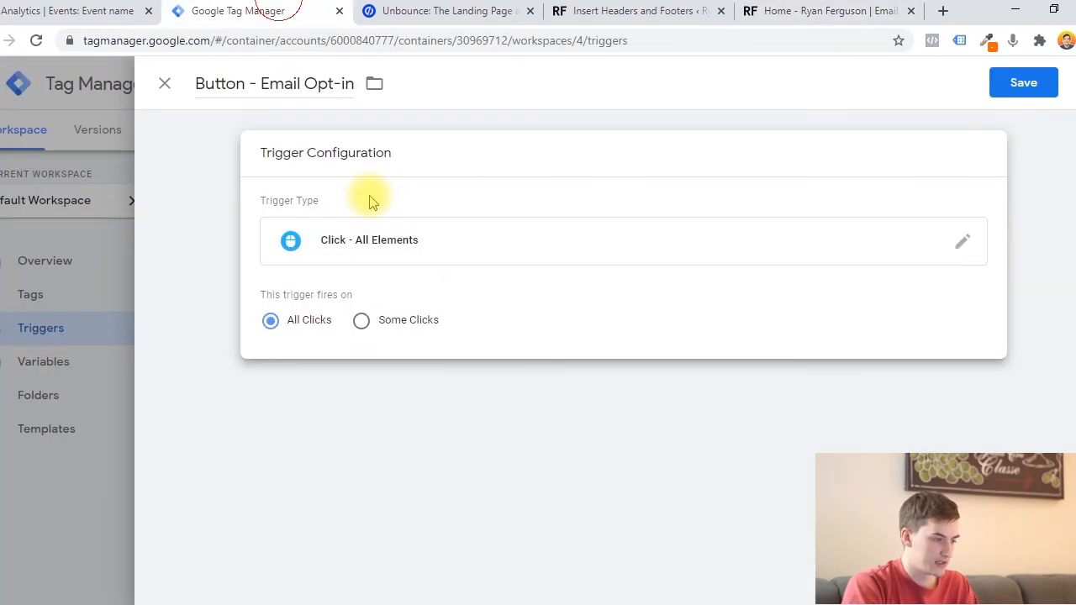
# Restrict the trigger to Some Clicks and browse the variables available for its firing condition.
pyautogui.click(360, 320)
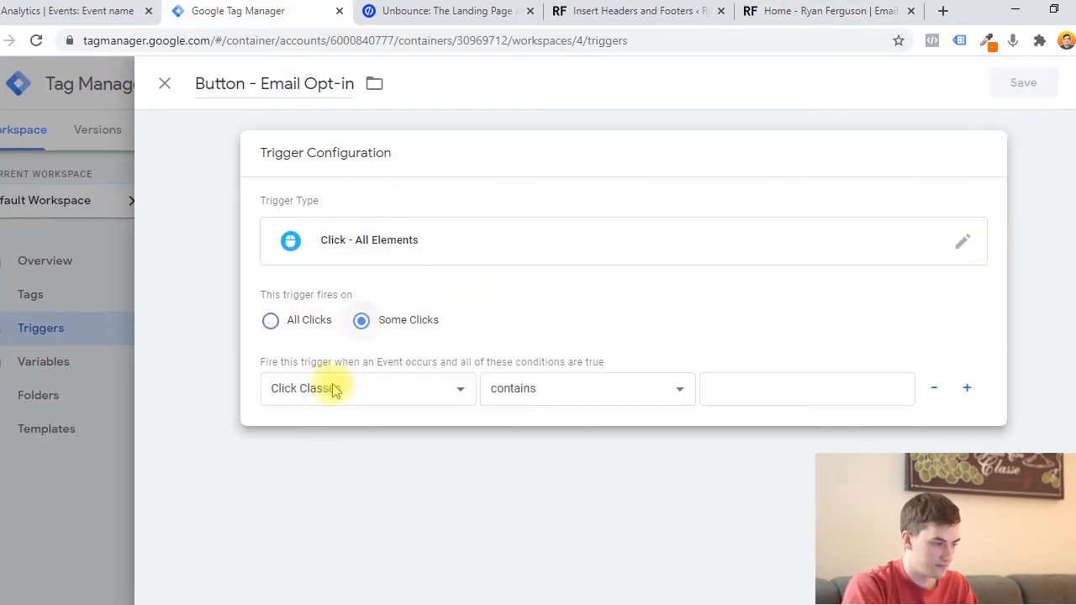
pyautogui.click(454, 388)
pyautogui.scroll(-5, 395, 114)
pyautogui.scroll(3, 396, 118)
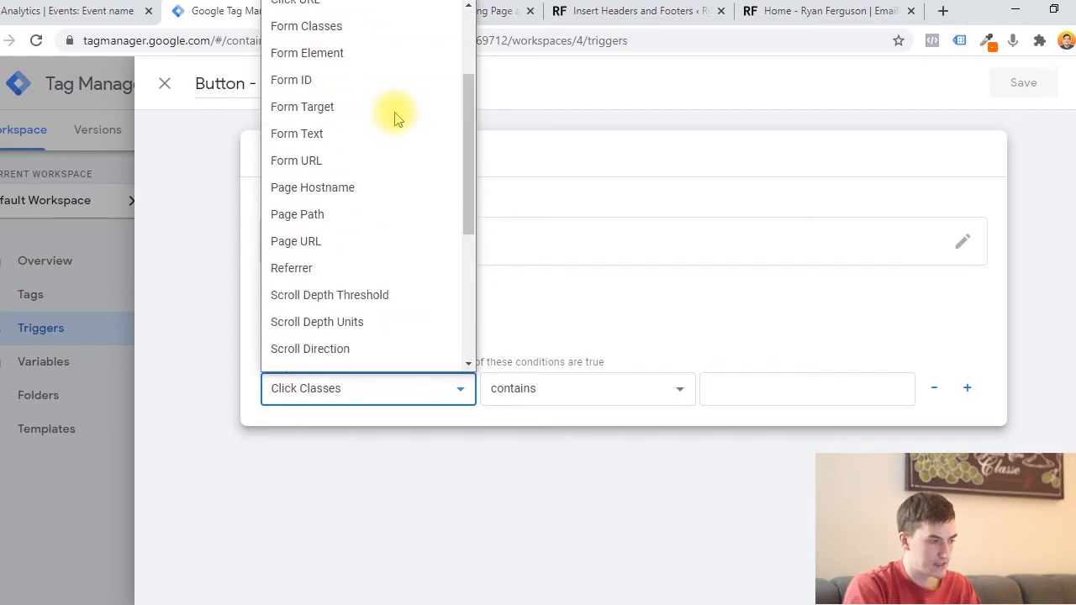
pyautogui.scroll(2, 404, 143)
pyautogui.scroll(-5, 390, 185)
pyautogui.scroll(5, 373, 199)
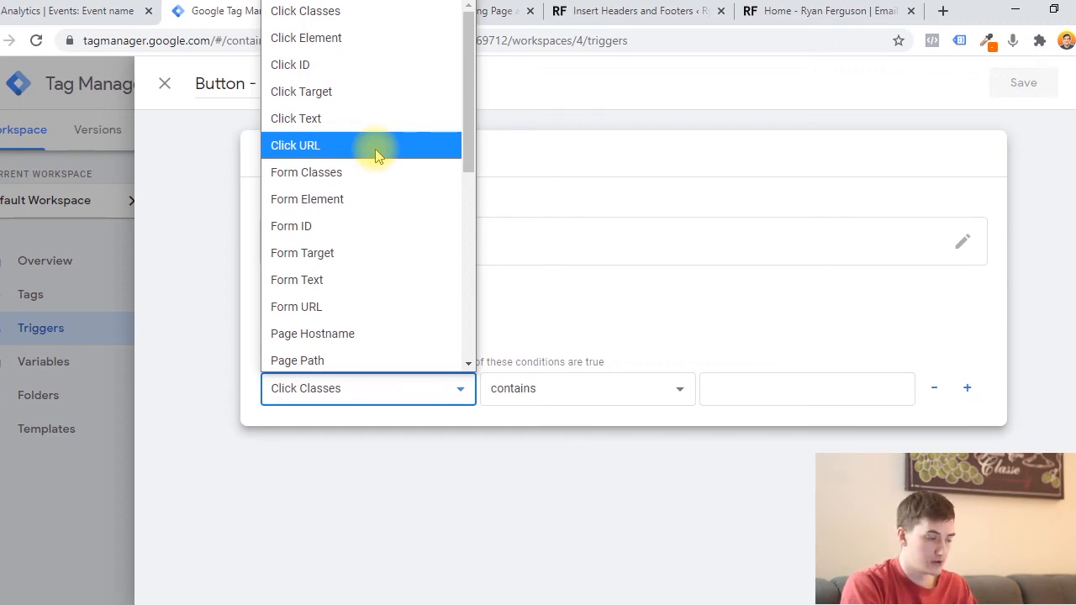
# Switch to the website's home page, read the opt-in button's text and look over the page, and return to Google Tag Manager.
pyautogui.click(786, 11)
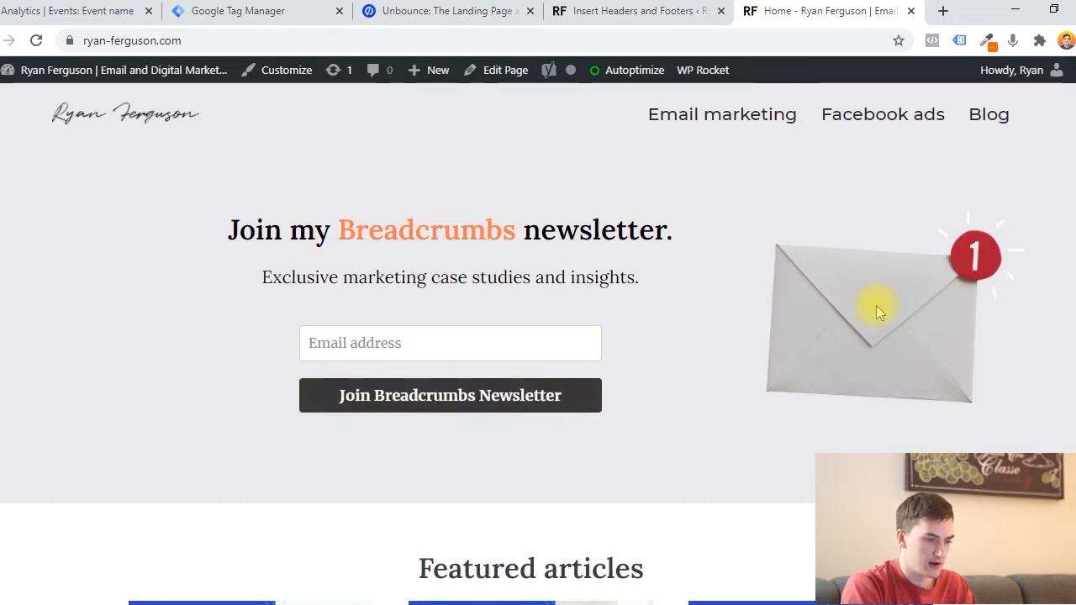
pyautogui.scroll(-12, 860, 307)
pyautogui.scroll(12, 859, 312)
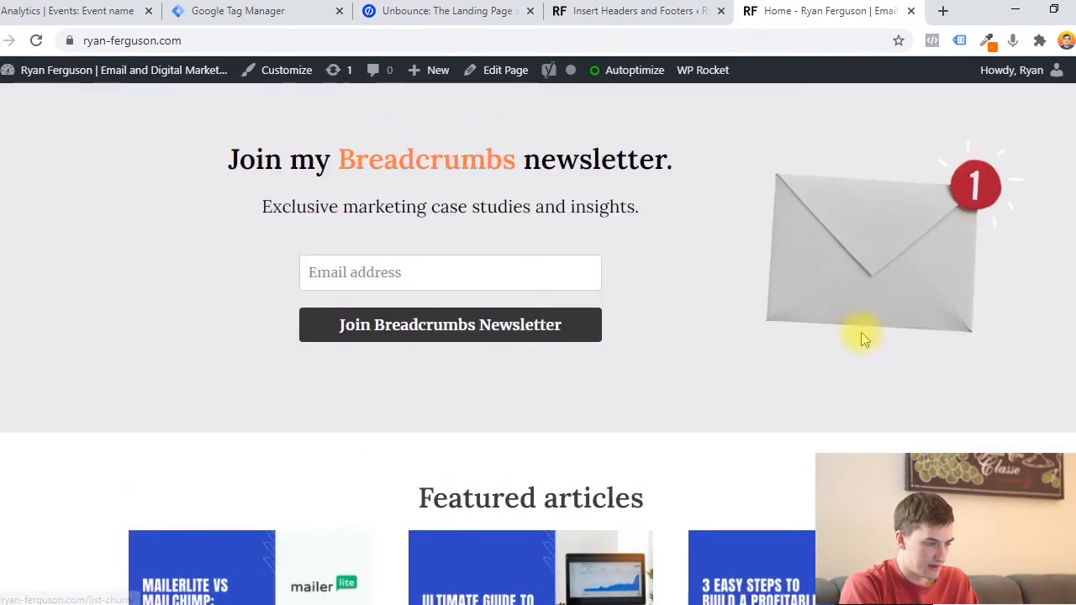
pyautogui.scroll(1, 863, 339)
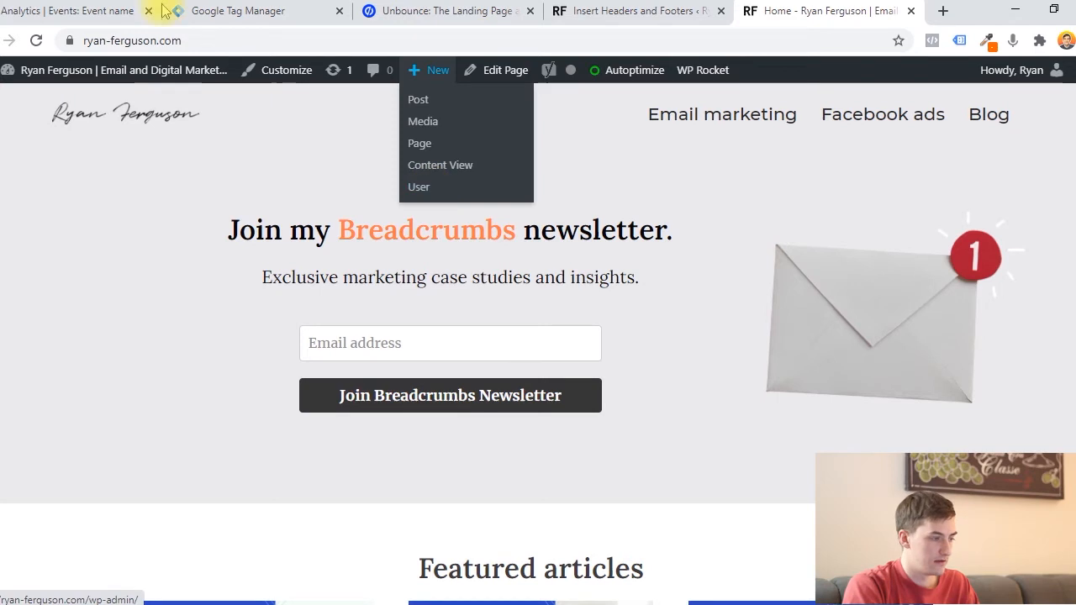
pyautogui.click(266, 7)
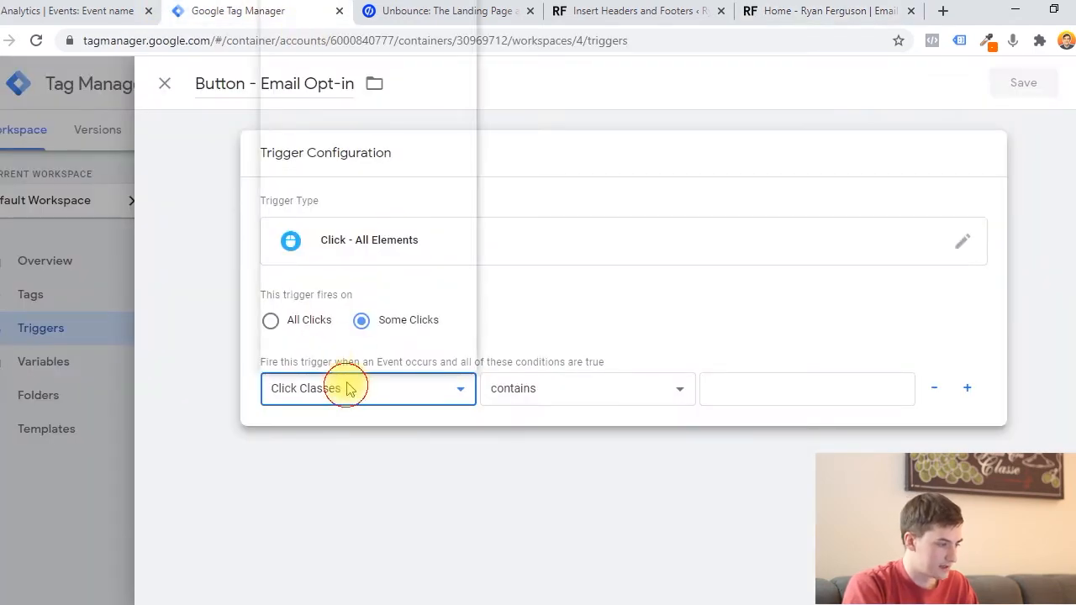
# Set the firing condition to Click Text contains "Join Breadcrumbs Newsletter" and save the trigger.
pyautogui.click(344, 385)
pyautogui.click(330, 118)
pyautogui.click(733, 395)
pyautogui.write('Join Breadcrumbs News')
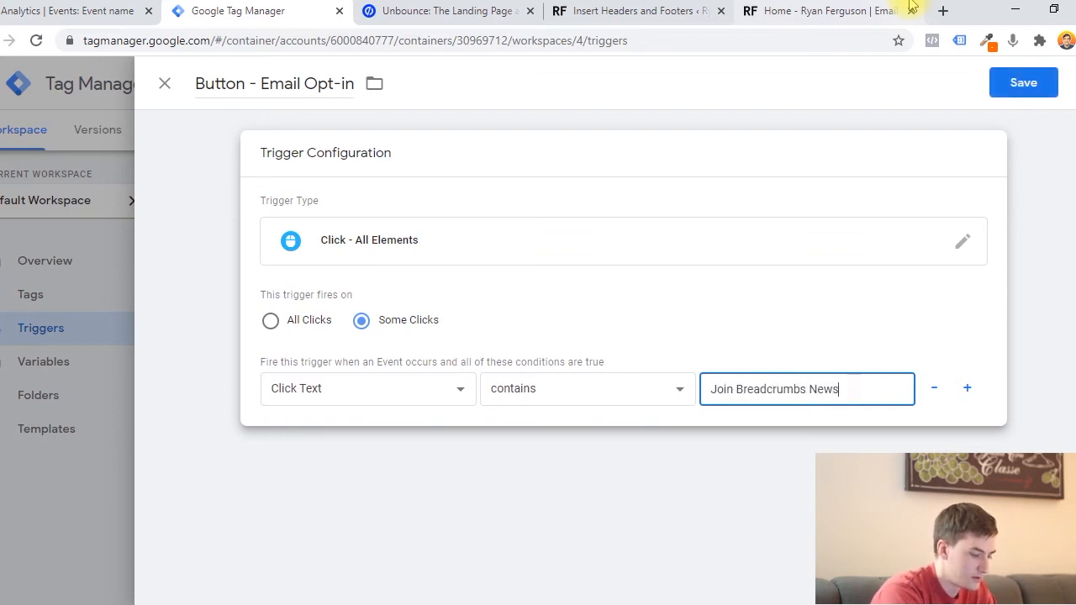
pyautogui.write('letter')
pyautogui.click(1030, 314)
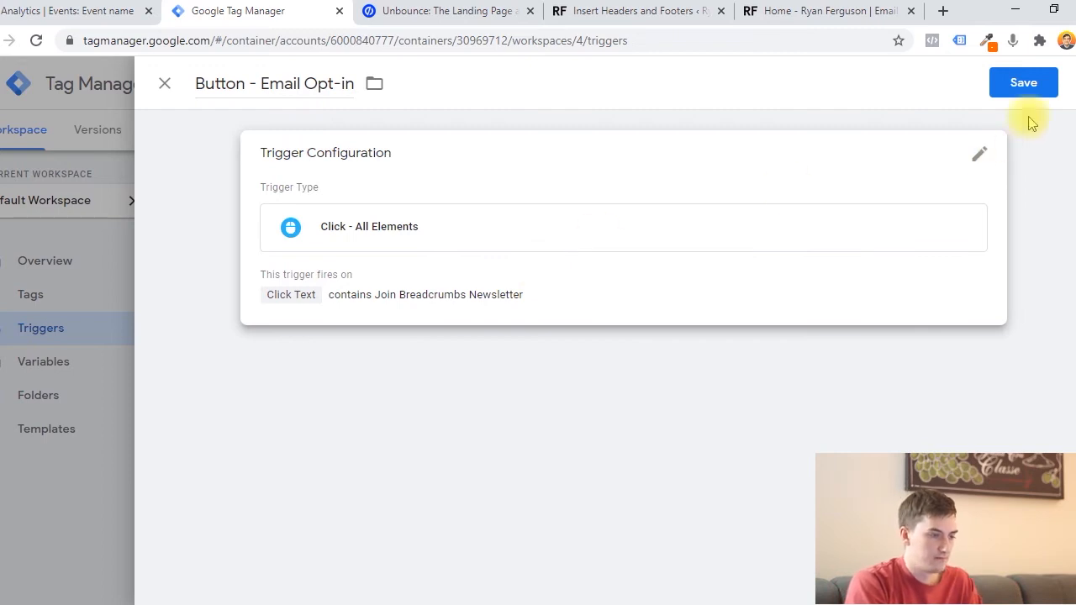
pyautogui.click(1023, 82)
# Create a new tag named "GA Event - Button - Email Opt-in".
pyautogui.click(124, 302)
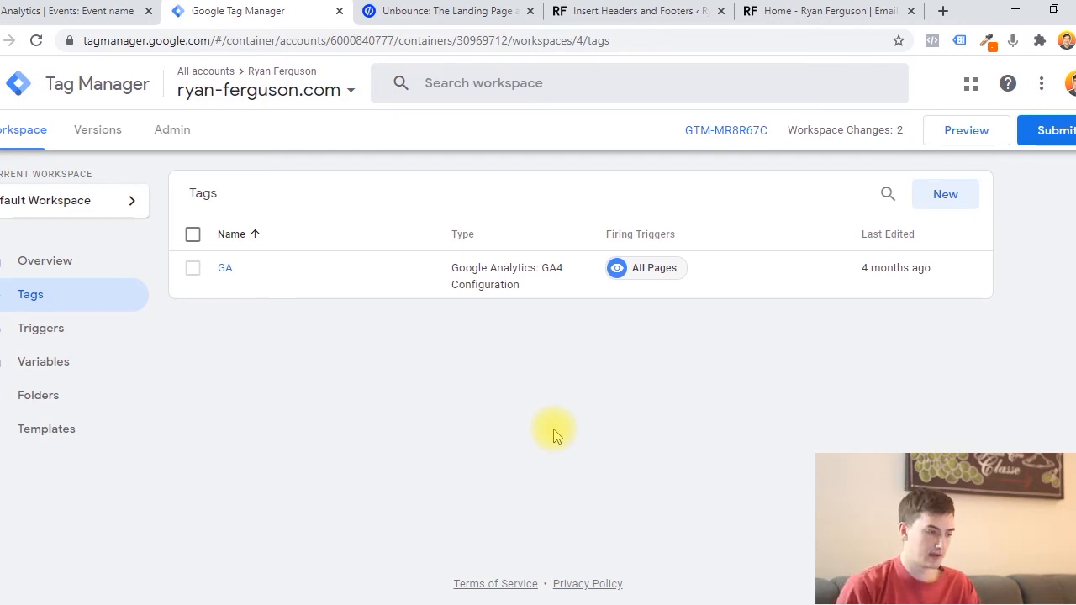
pyautogui.click(947, 202)
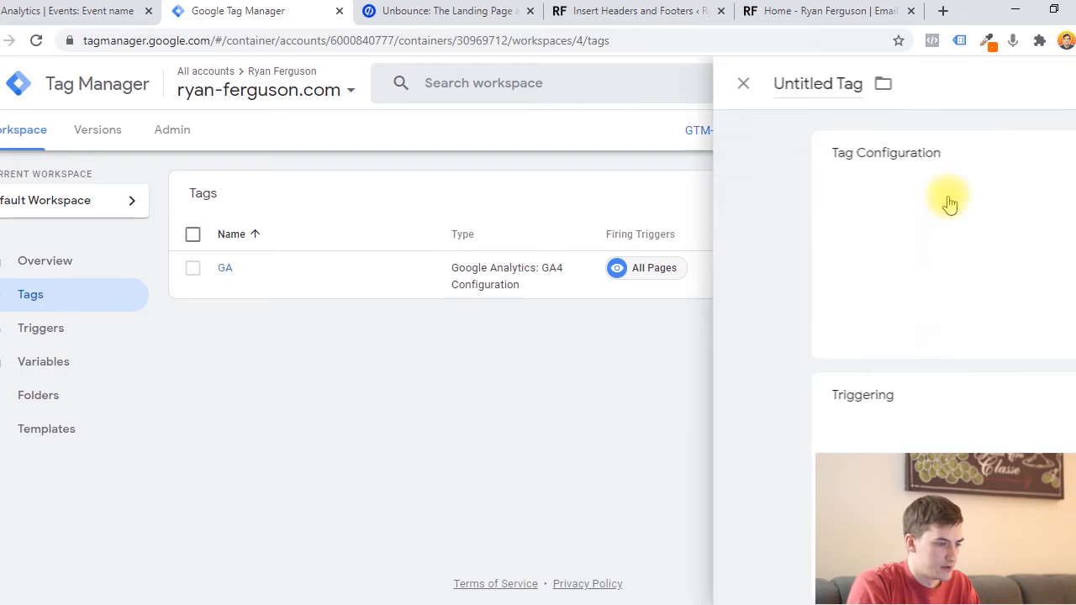
pyautogui.click(221, 70)
pyautogui.write('Button - Email Opt-in')
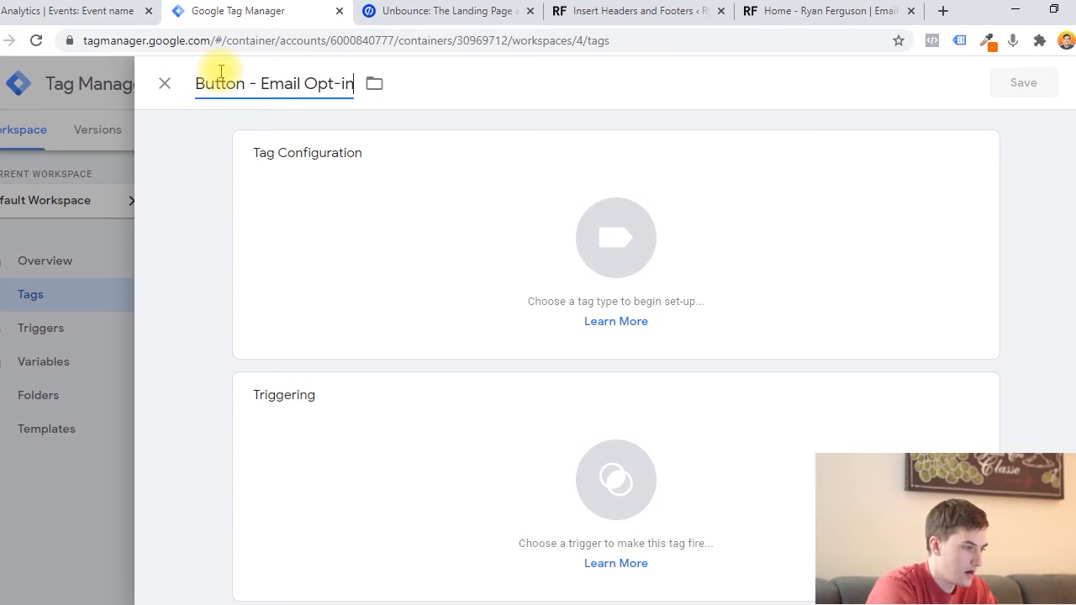
pyautogui.click(202, 81)
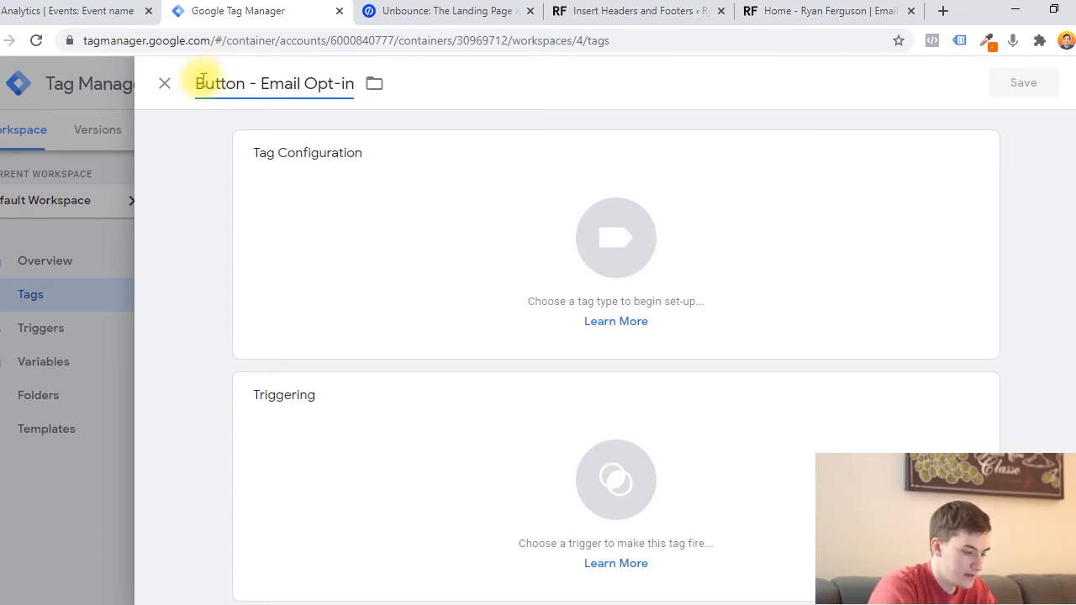
pyautogui.write('GA Event')
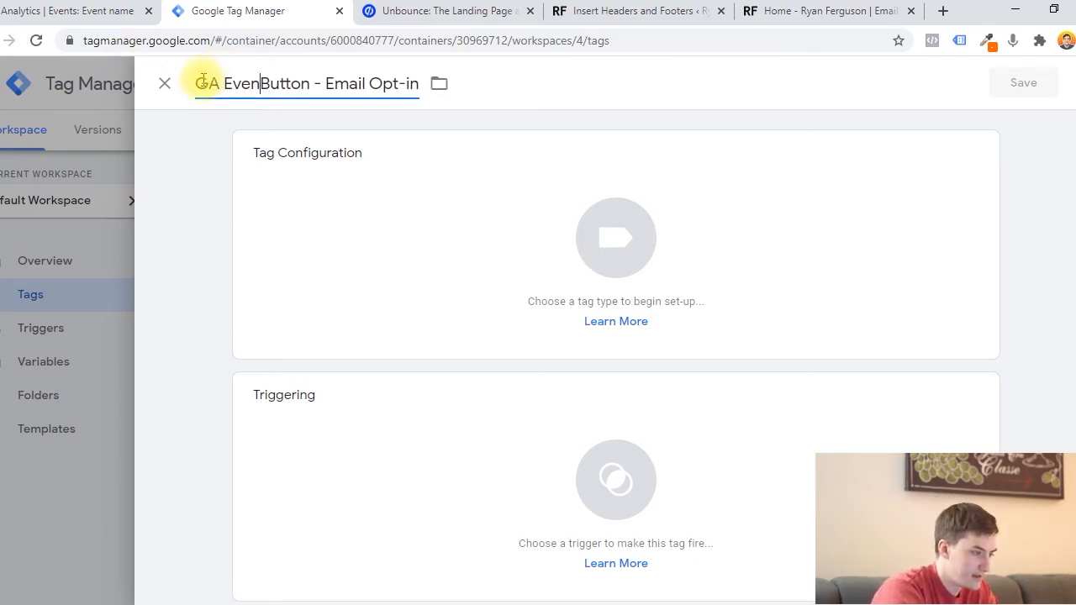
pyautogui.write(' -')
pyautogui.click(445, 208)
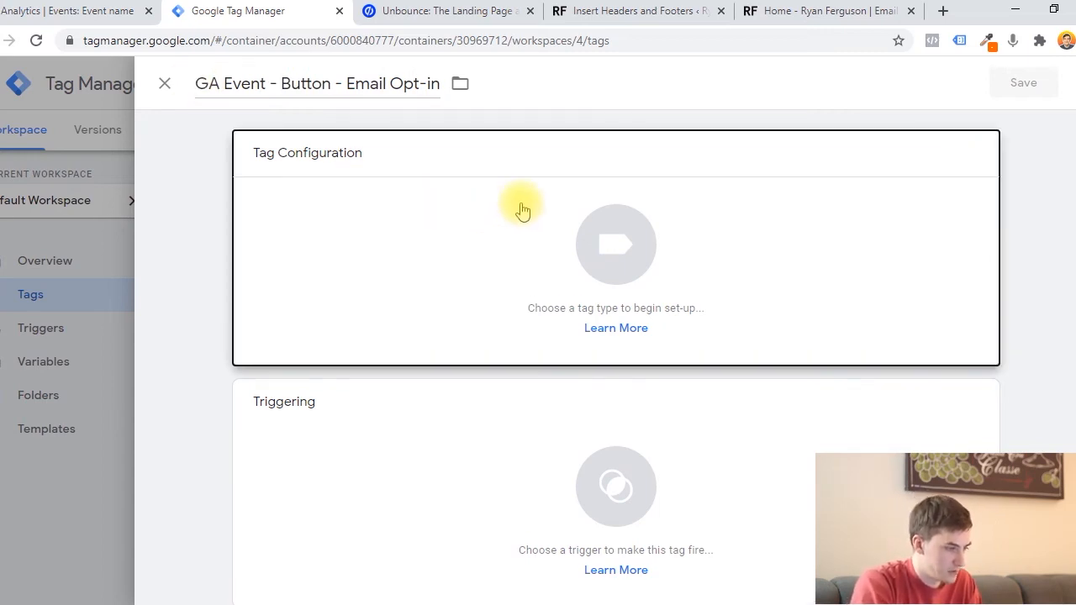
# Set the tag type to Google Analytics: GA4 Event and choose GA as its configuration tag.
pyautogui.click(521, 210)
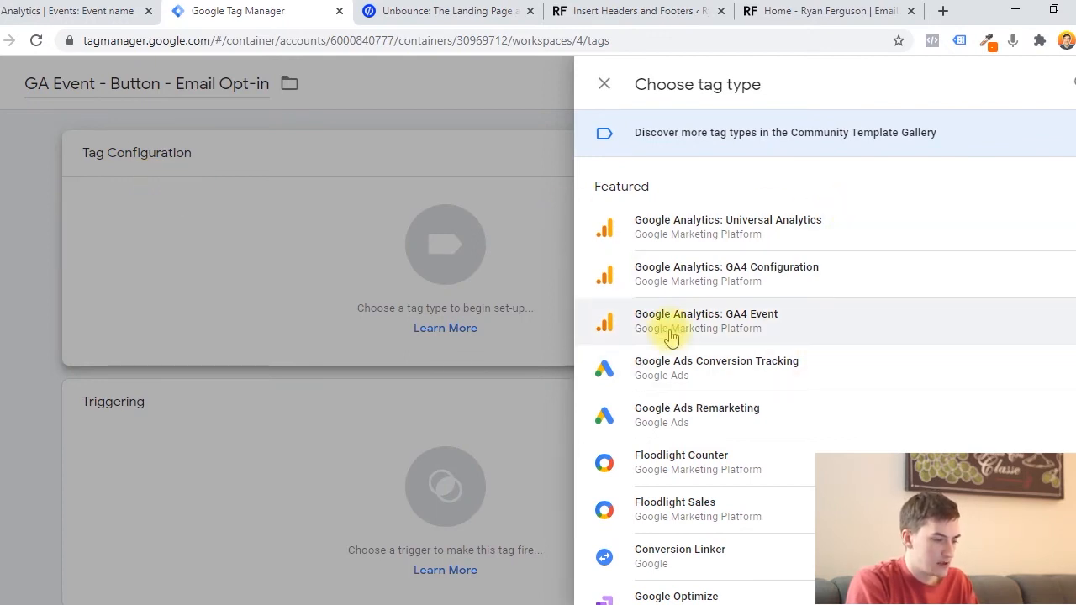
pyautogui.click(784, 321)
pyautogui.click(374, 325)
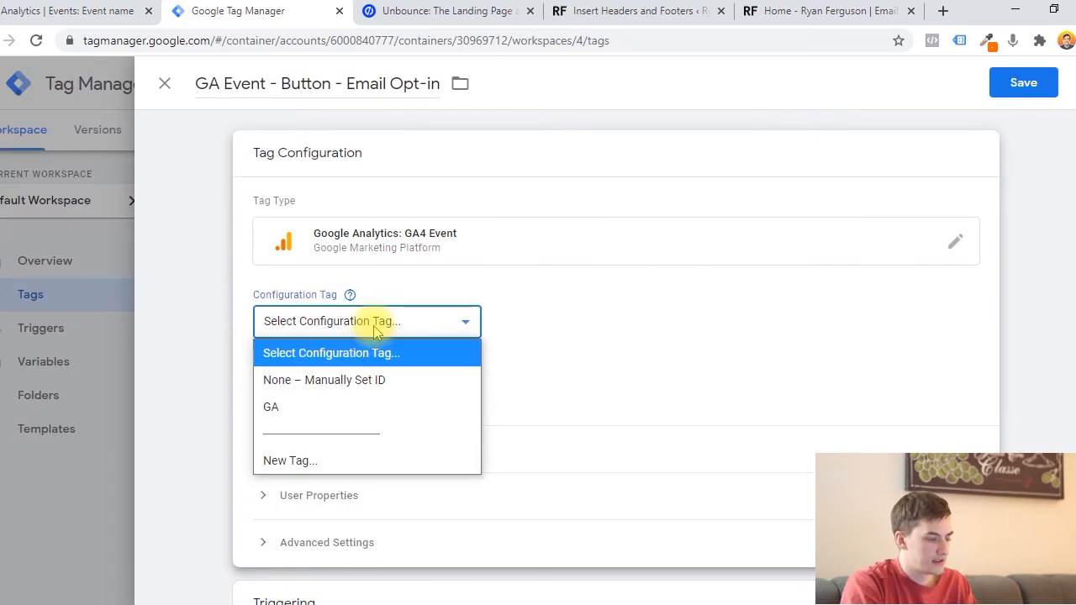
pyautogui.click(301, 408)
pyautogui.click(321, 390)
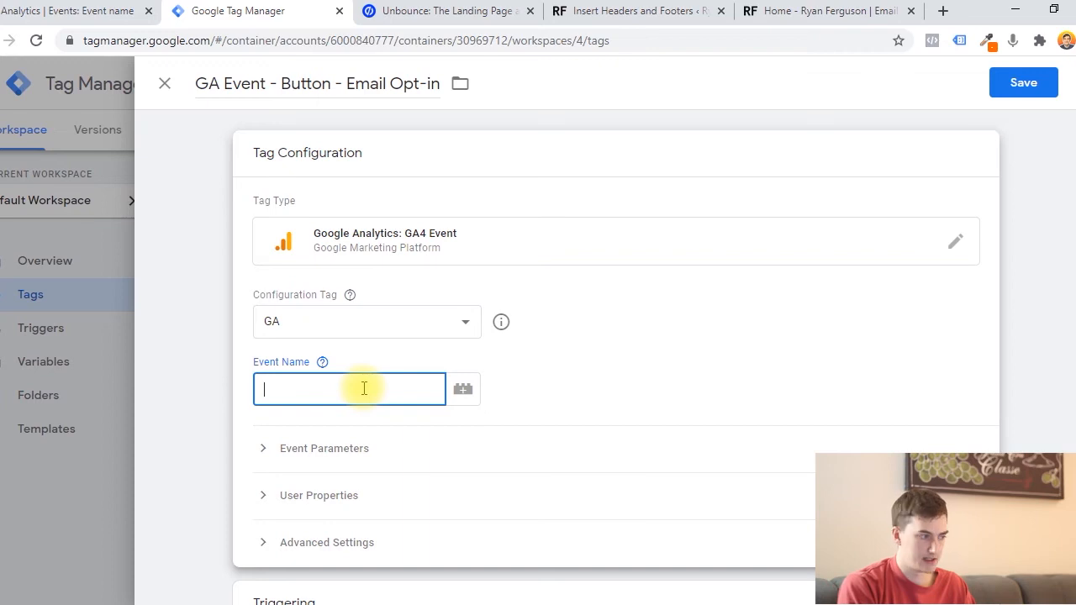
# Switch to Google Analytics and review the event names listed in the Engagement Events report.
pyautogui.click(63, 11)
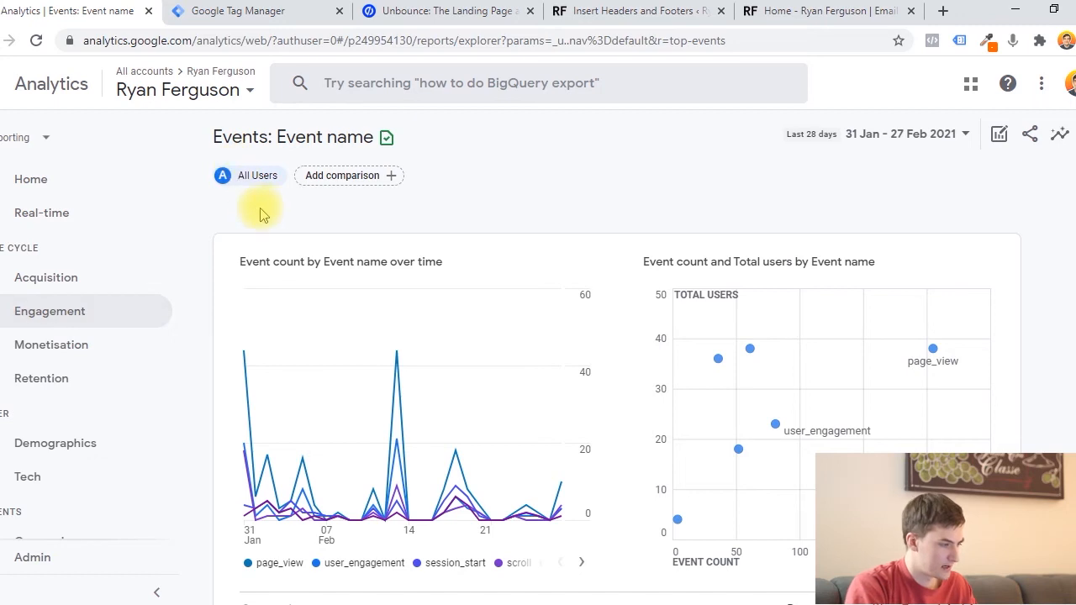
pyautogui.click(48, 319)
pyautogui.click(46, 370)
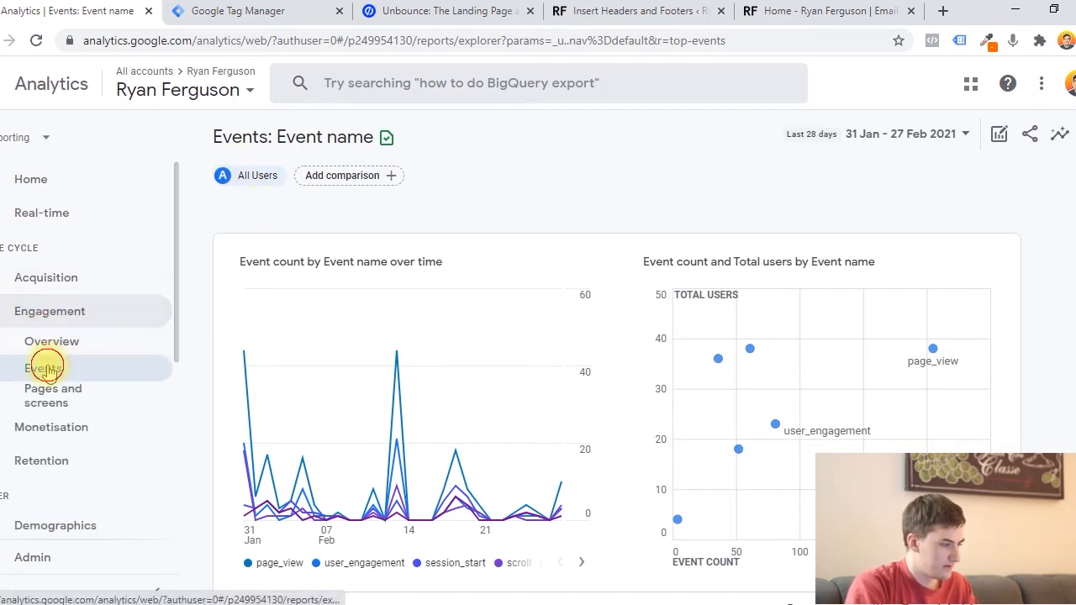
pyautogui.scroll(-4, 575, 241)
pyautogui.scroll(4, 575, 240)
pyautogui.scroll(-5, 574, 241)
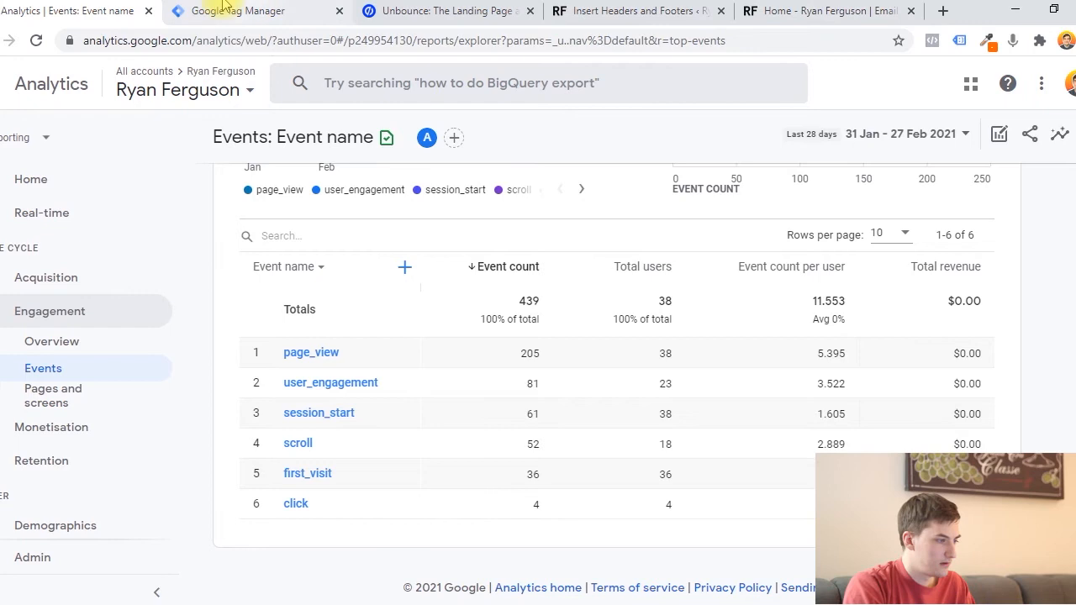
# Return to Tag Manager and set the GA4 event tag's event name to "Button - Email Opt-in".
pyautogui.click(195, 10)
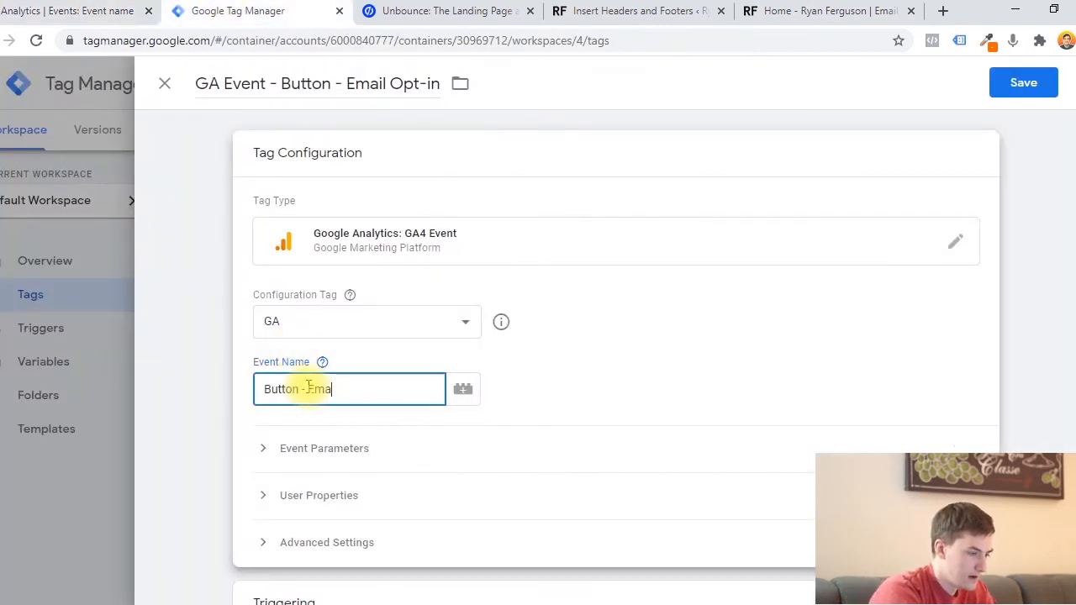
pyautogui.click(378, 382)
pyautogui.click(396, 391)
pyautogui.click(216, 252)
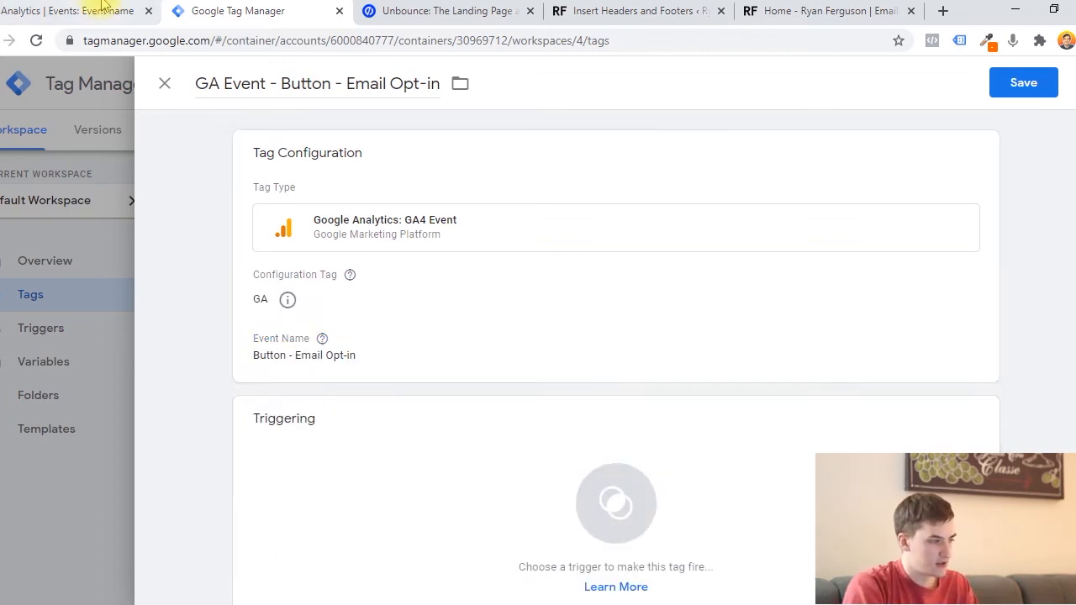
pyautogui.click(99, 7)
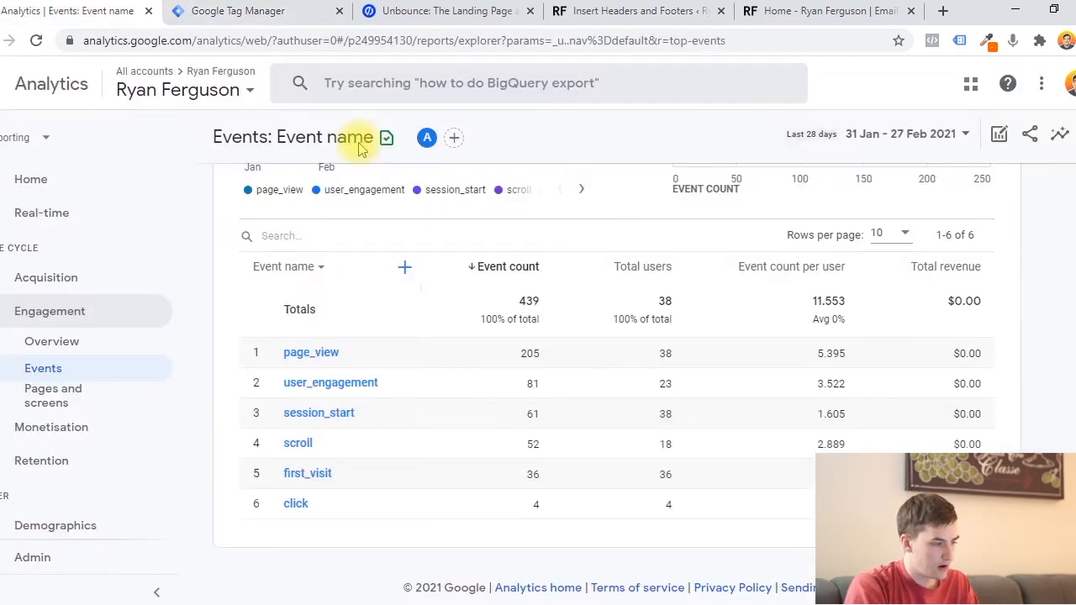
pyautogui.click(187, 8)
# Assign the "Button - Email Opt-in" trigger to the GA4 event tag and save the tag.
pyautogui.click(492, 465)
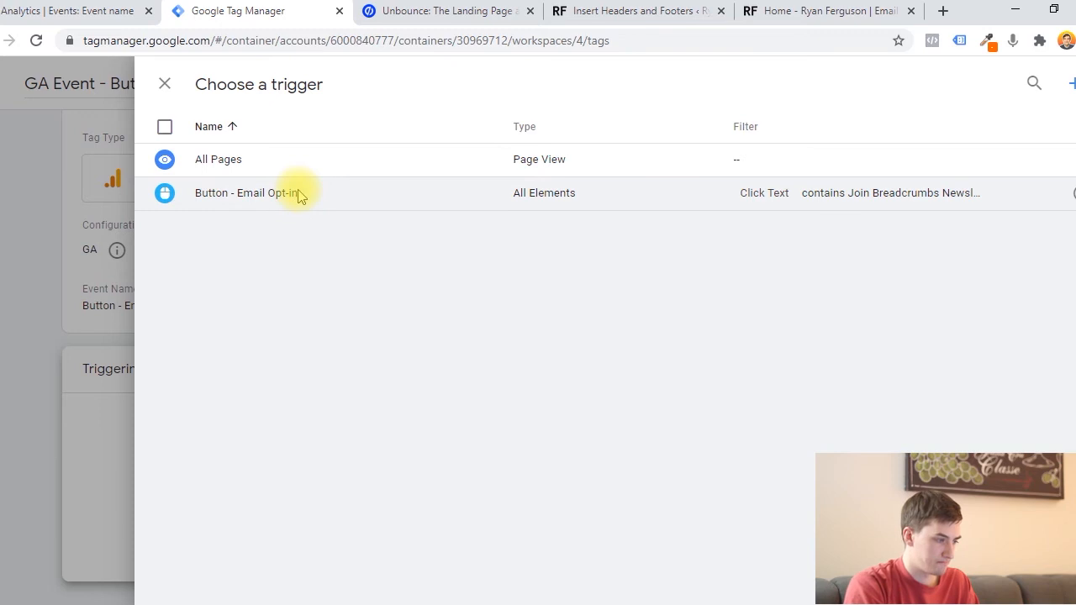
pyautogui.click(299, 194)
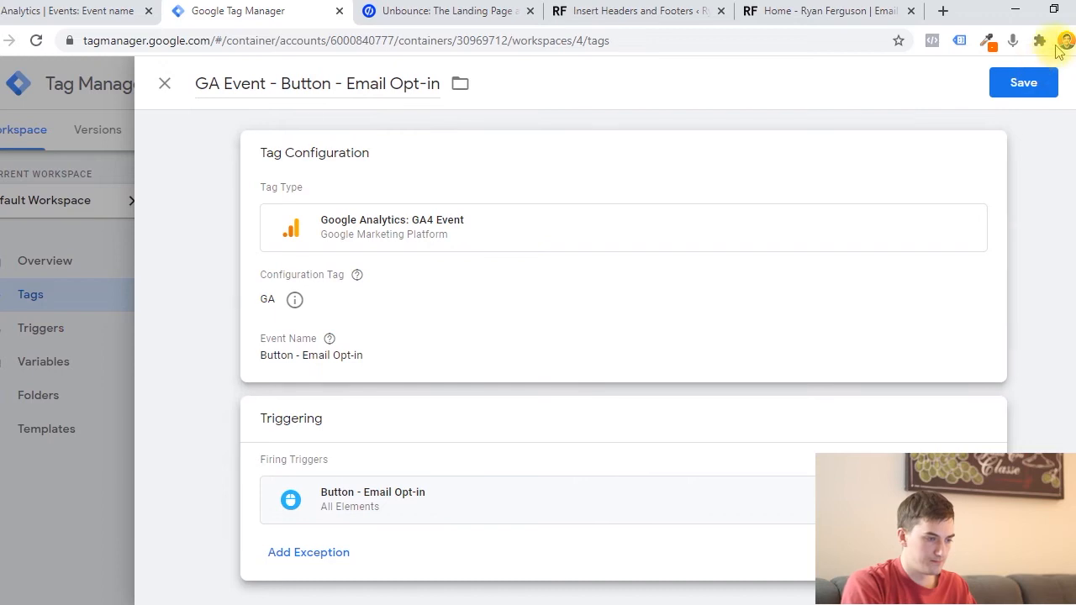
pyautogui.click(1023, 82)
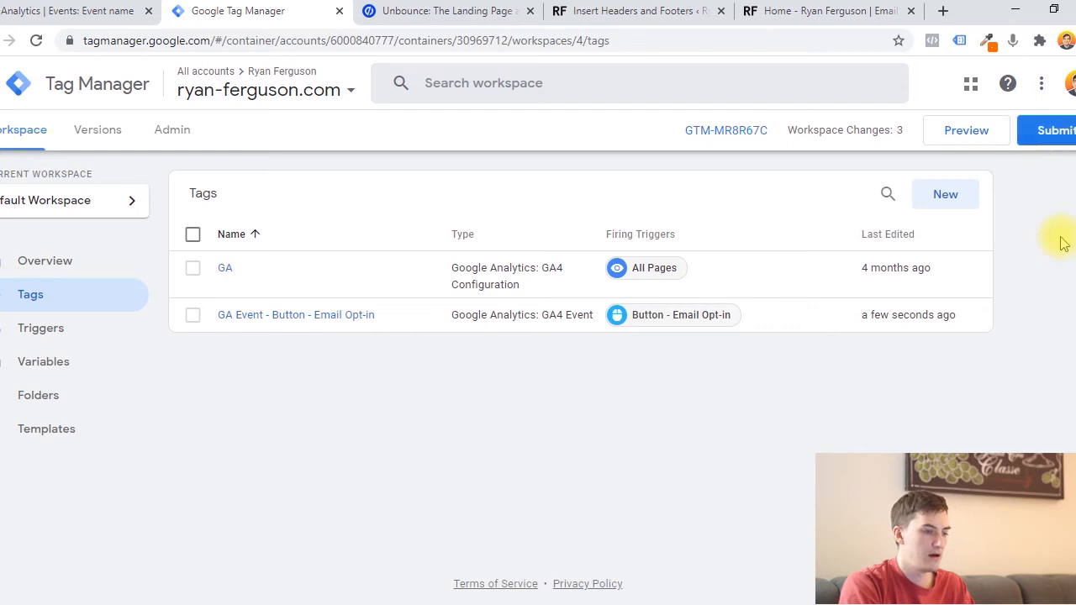
# Preview the container and start Tag Assistant on the website's homepage with the debug signal included in the URL.
pyautogui.click(970, 140)
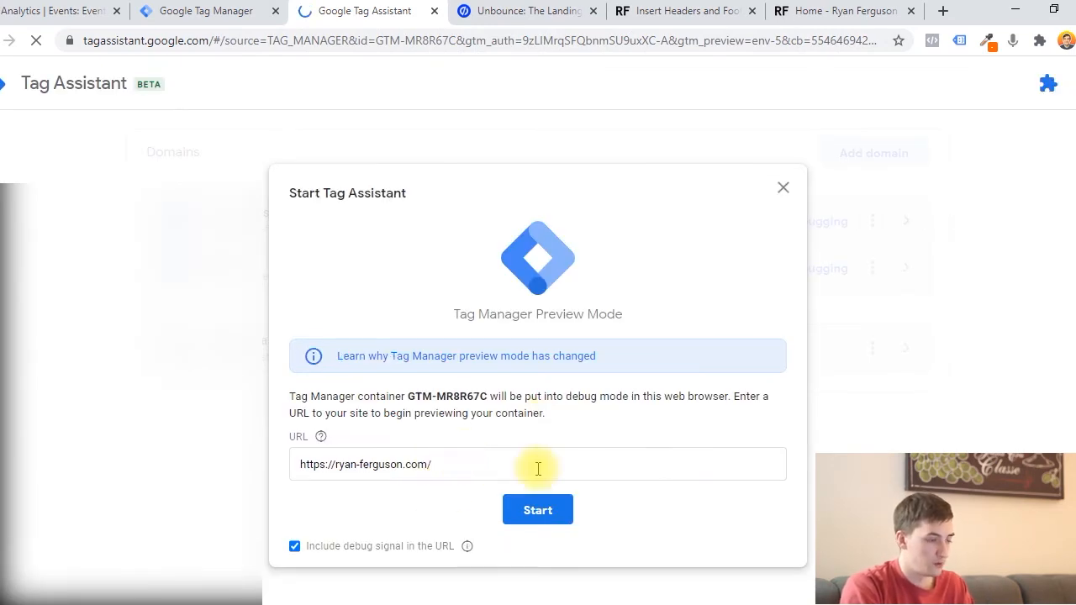
pyautogui.click(840, 9)
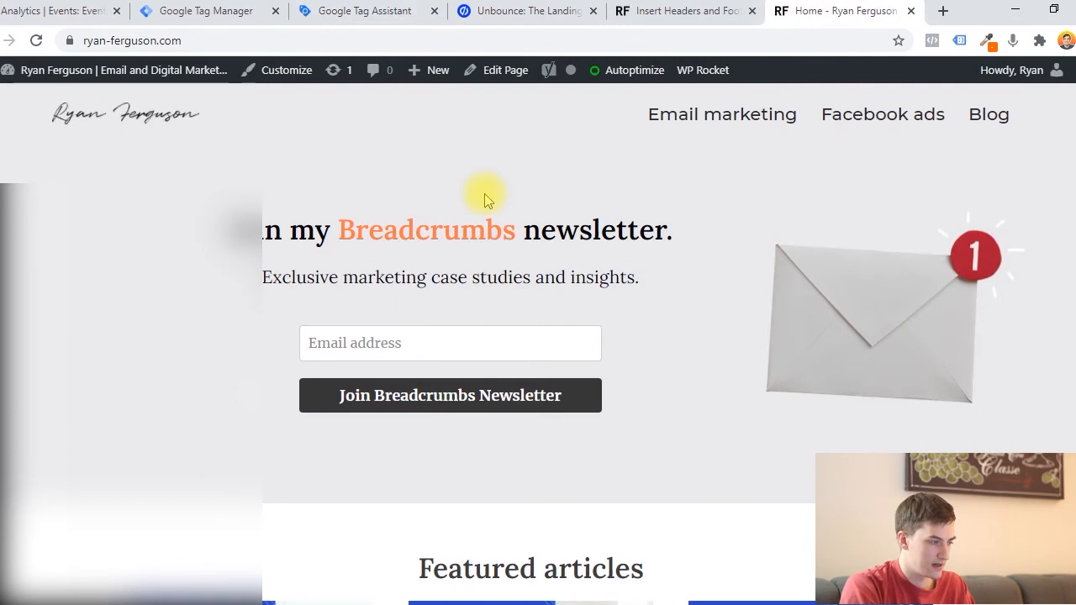
pyautogui.click(333, 7)
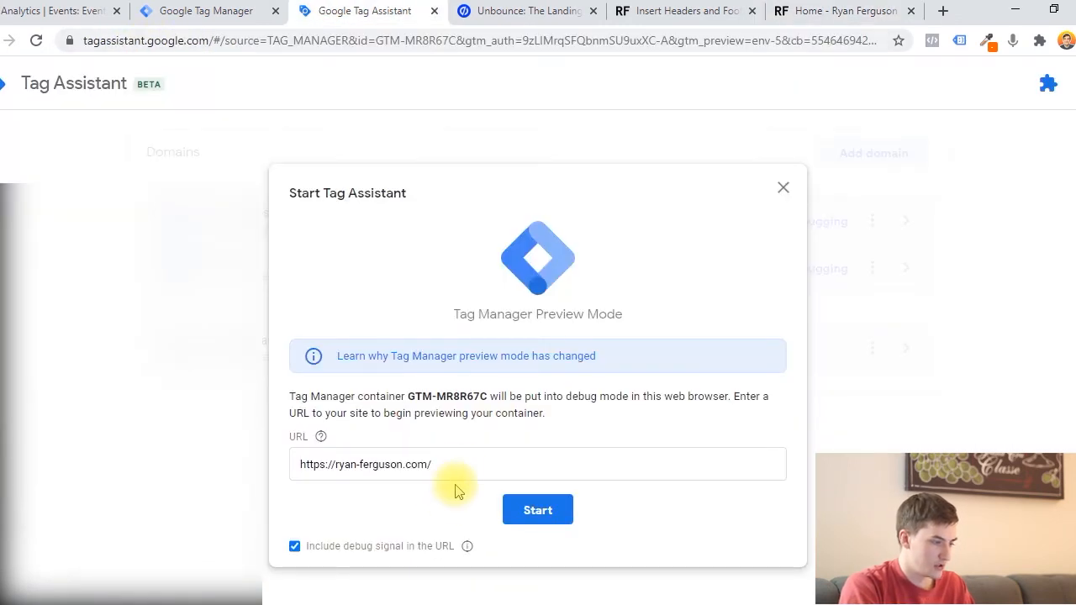
pyautogui.click(556, 510)
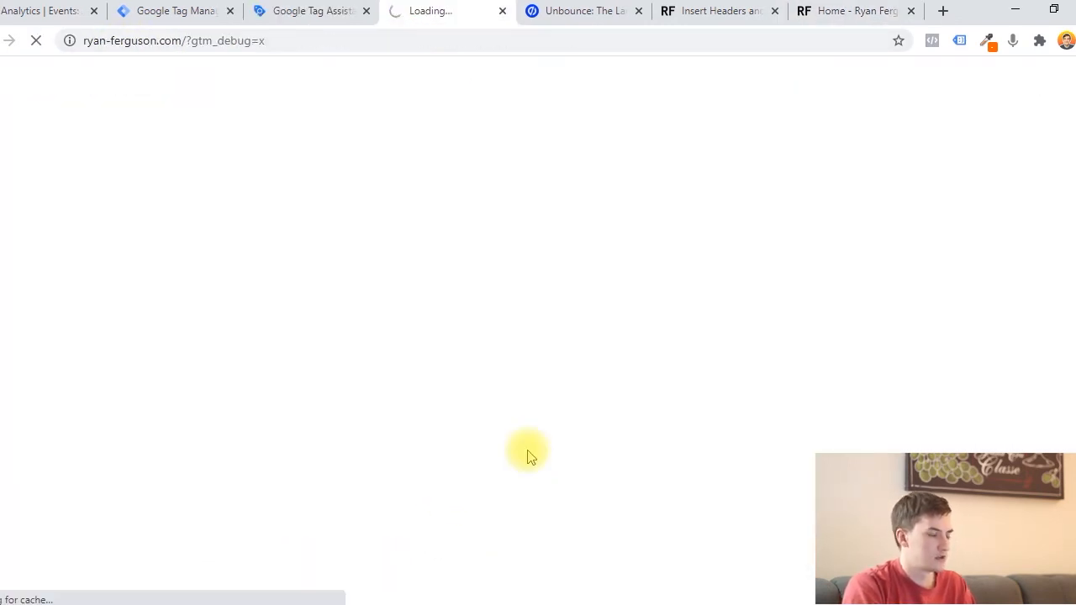
# Check the gtm_debug page, continue from the Tag Assistant connection dialog and review the container's summary.
pyautogui.click(307, 8)
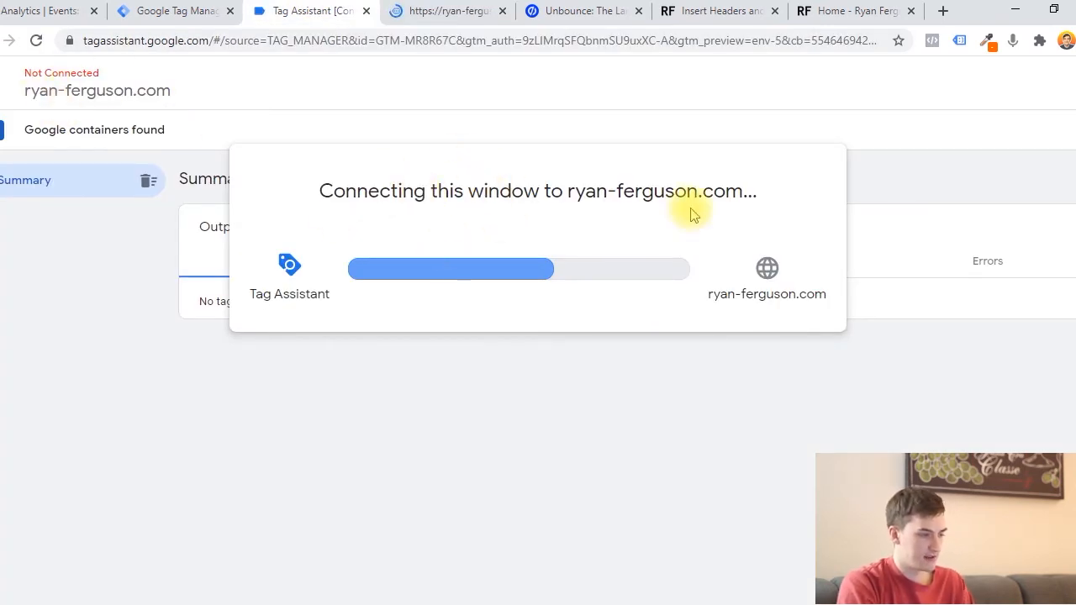
pyautogui.click(412, 7)
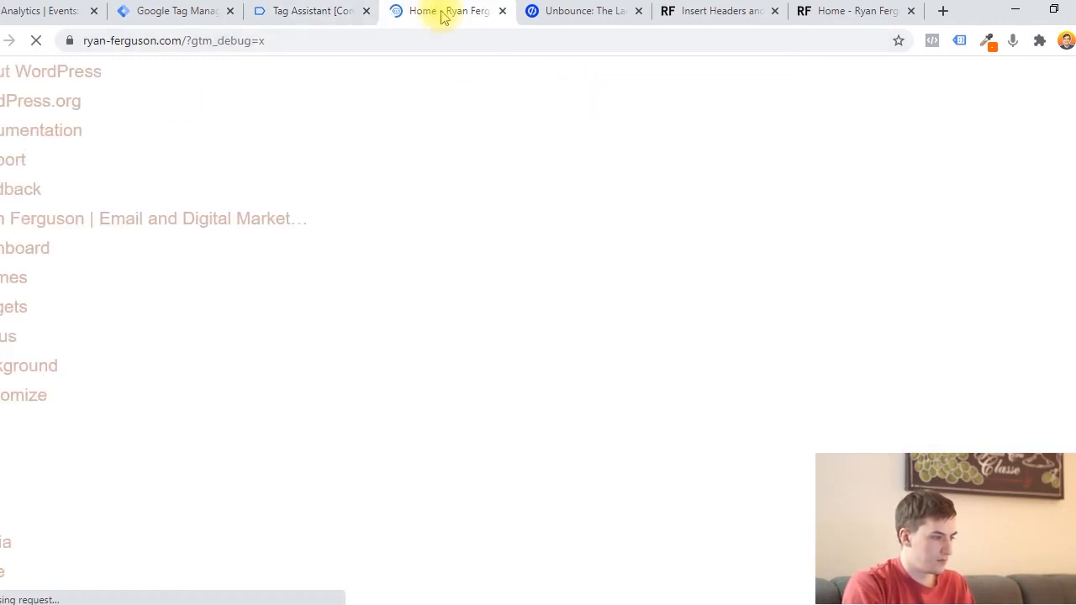
pyautogui.click(137, 41)
pyautogui.moveTo(196, 40); pyautogui.dragTo(353, 37)
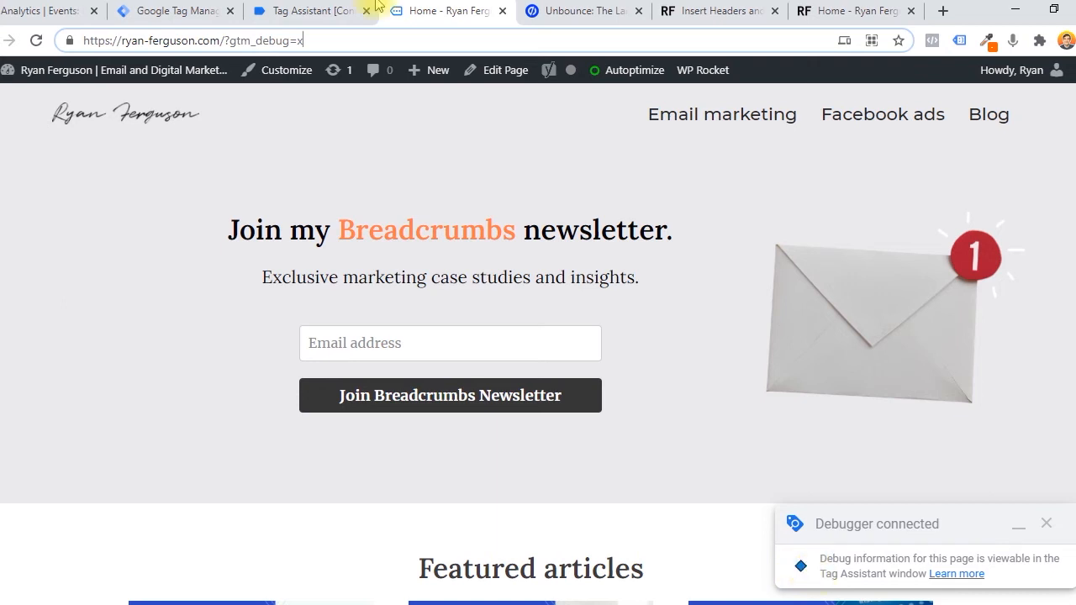
pyautogui.click(374, 9)
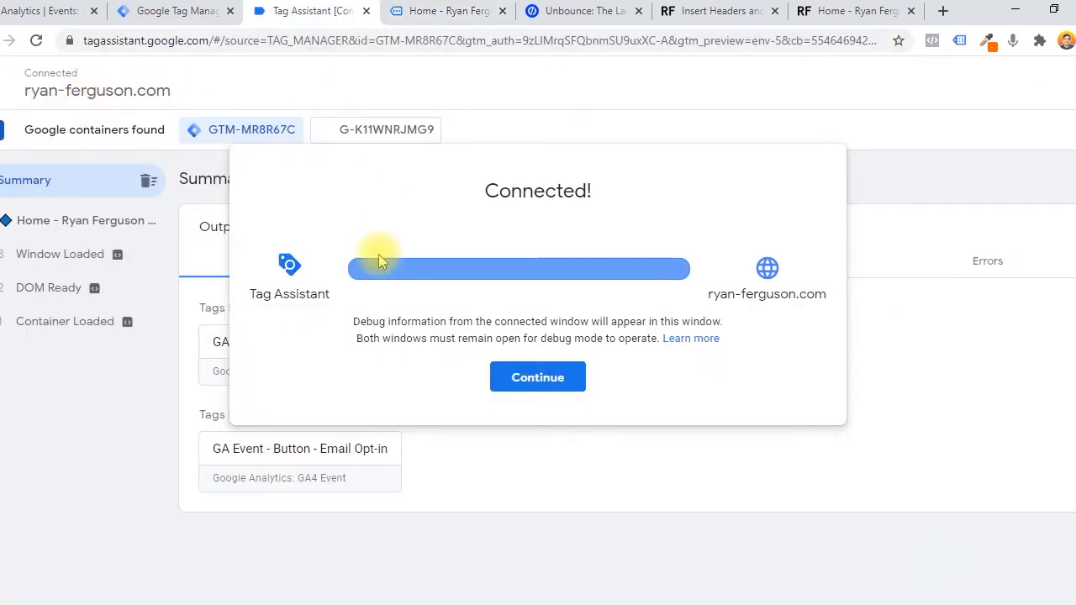
pyautogui.click(542, 379)
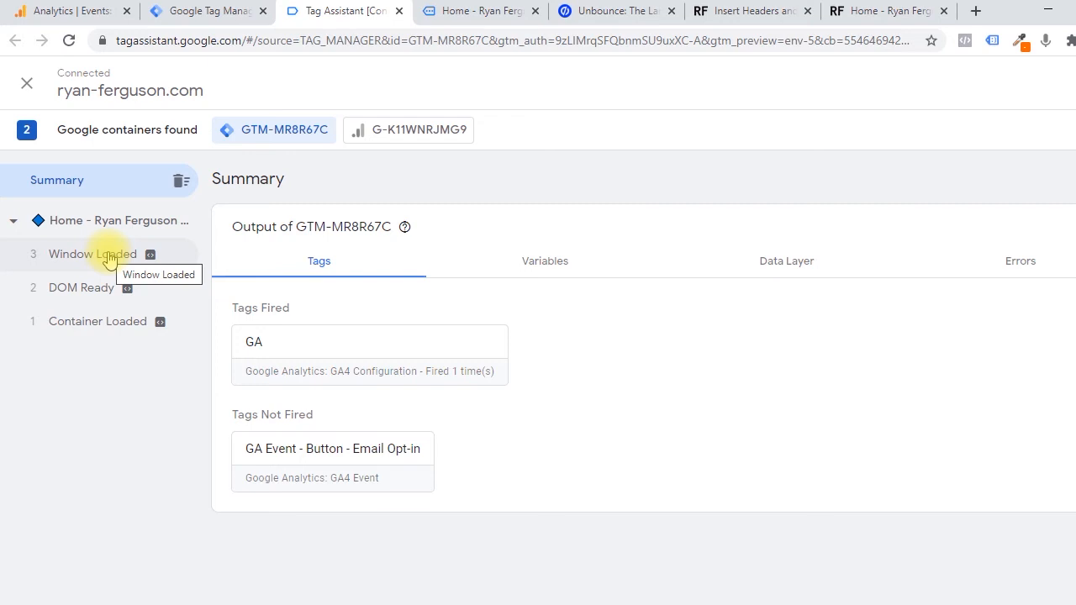
pyautogui.rightClick(104, 324)
pyautogui.click(27, 405)
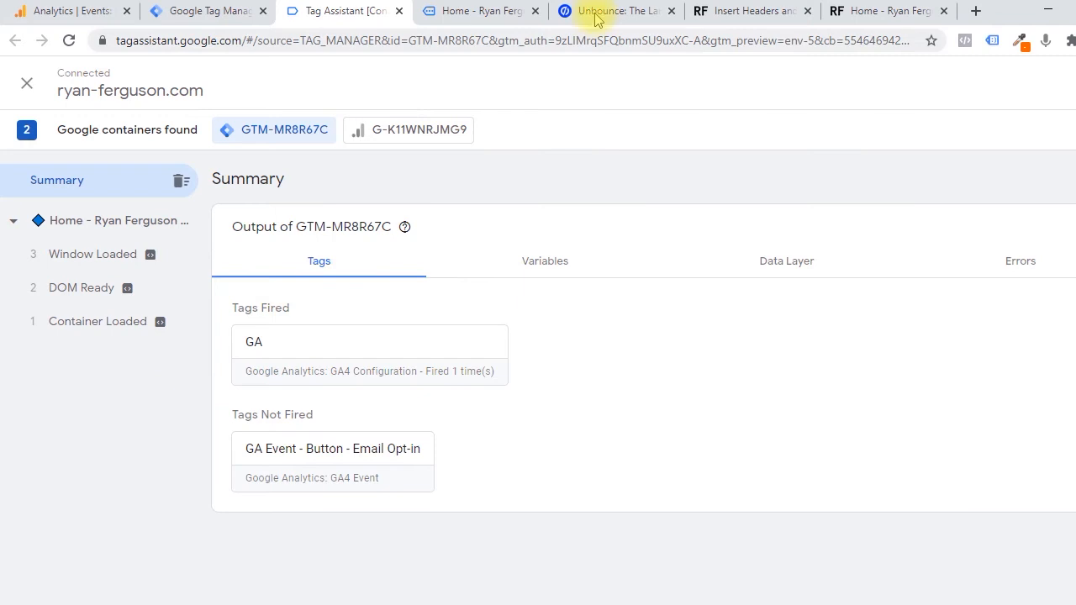
# Test the tracking on the debug page's "Top articles" heading and inspect the recorded Click event's tags in Tag Assistant.
pyautogui.click(474, 11)
pyautogui.scroll(-7, 579, 172)
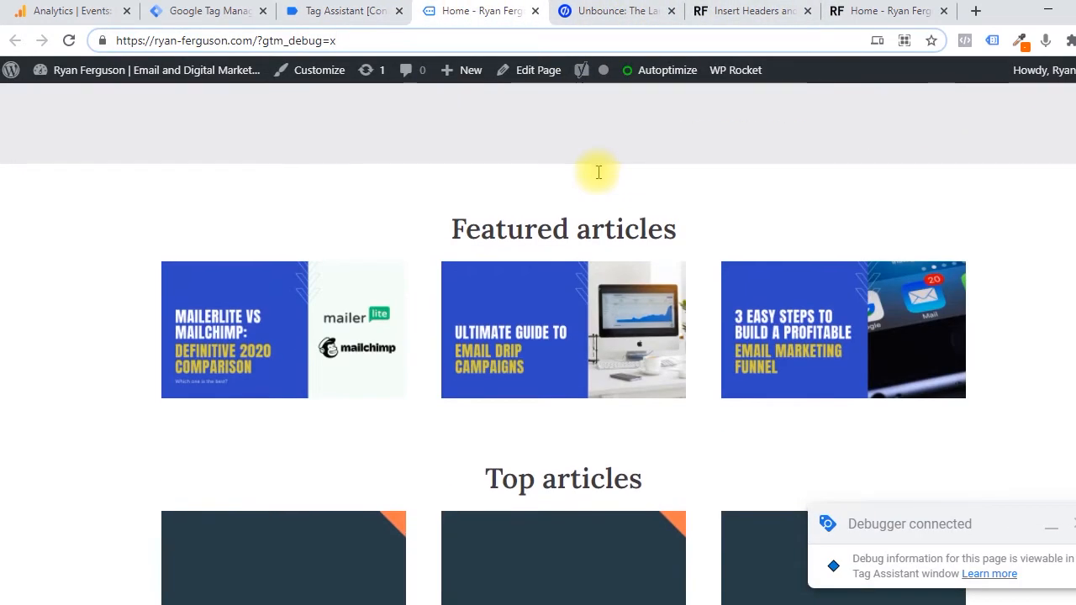
pyautogui.click(525, 259)
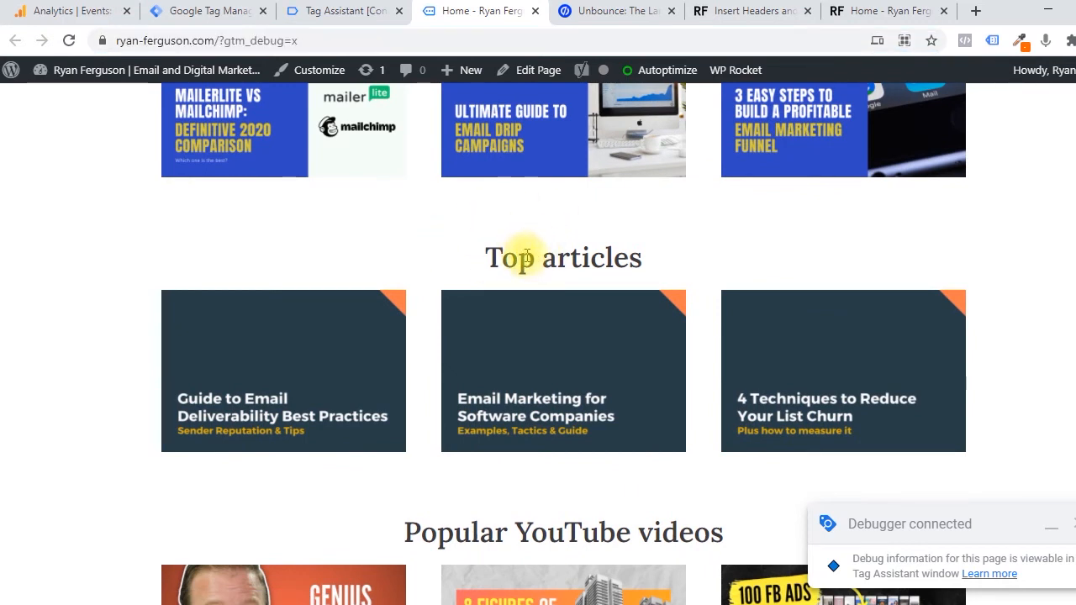
pyautogui.click(352, 10)
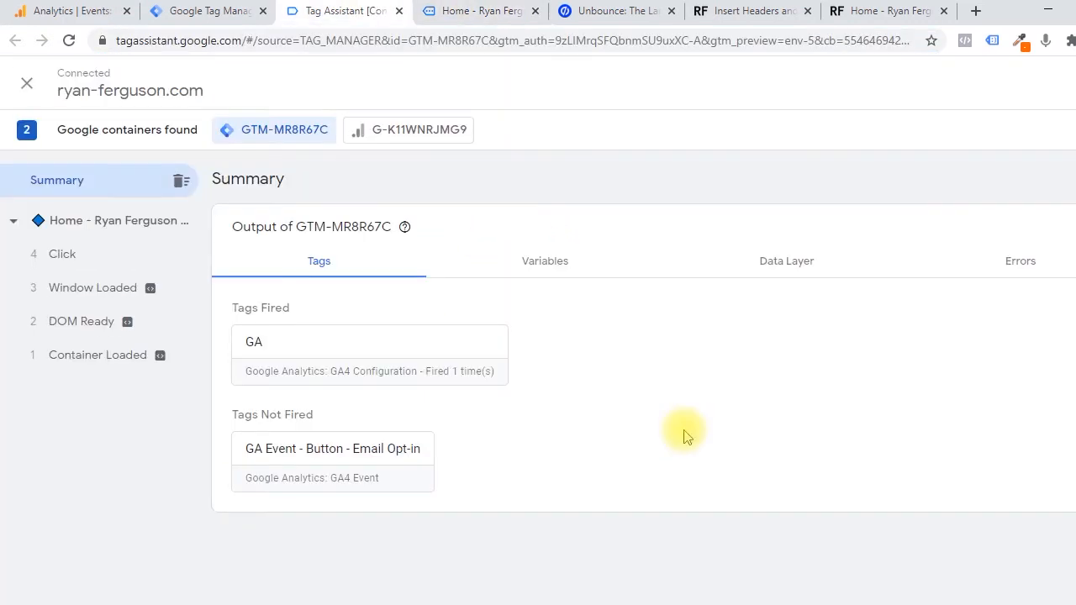
pyautogui.click(105, 264)
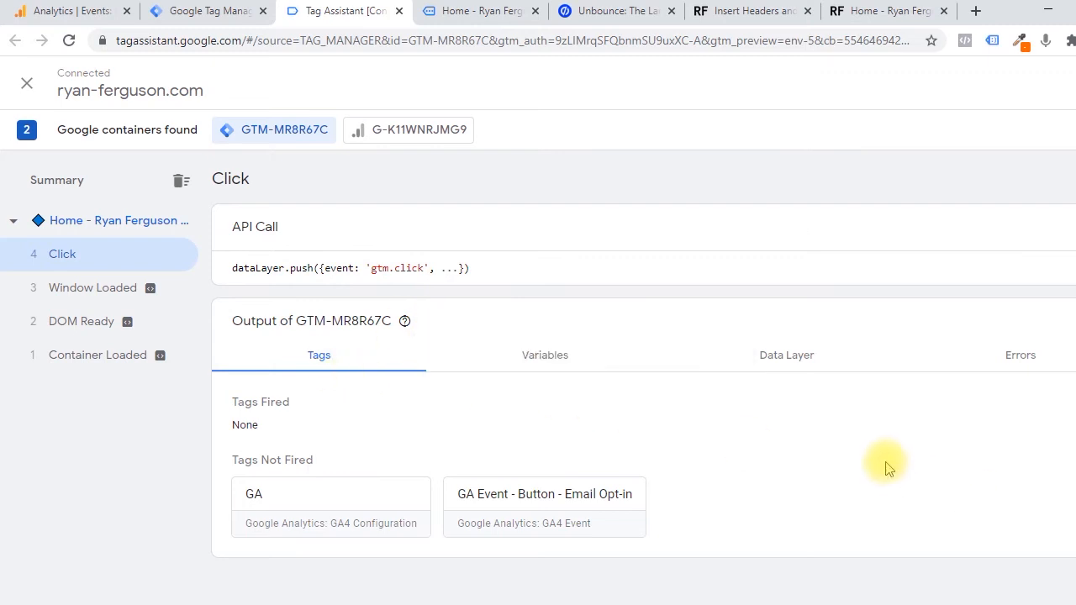
pyautogui.rightClick(331, 410)
pyautogui.click(300, 391)
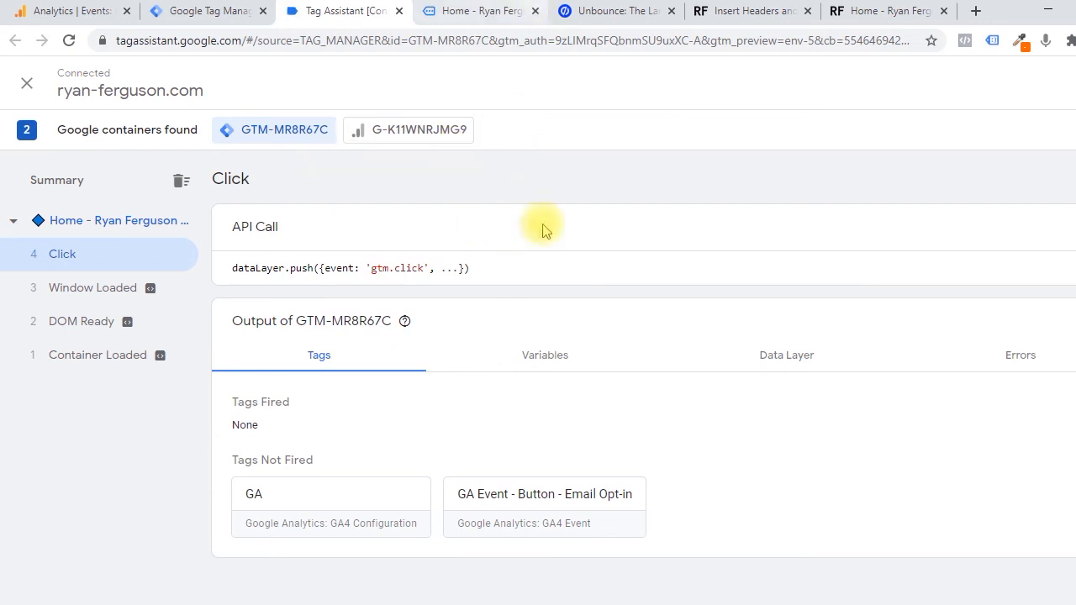
# Examine the Click event's variables, from the click and form values to the video variables.
pyautogui.click(567, 362)
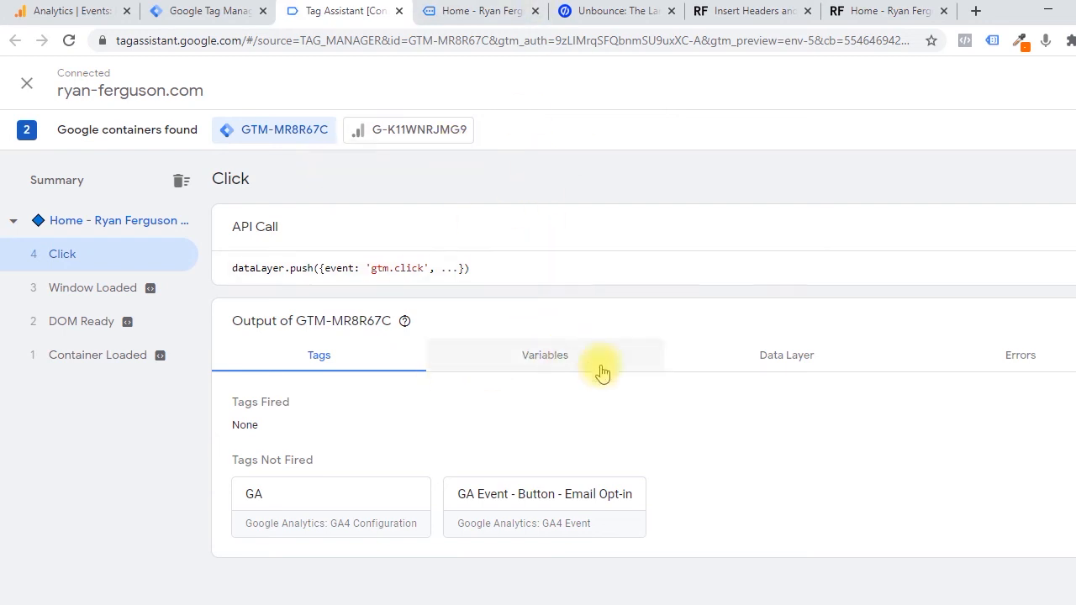
pyautogui.scroll(-3, 720, 444)
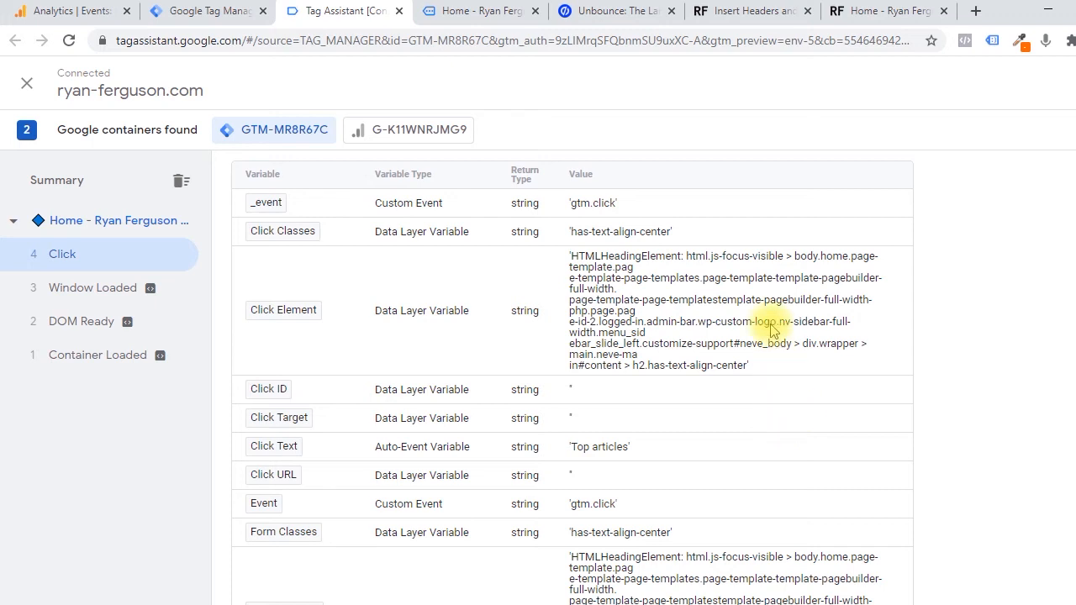
pyautogui.scroll(1, 773, 323)
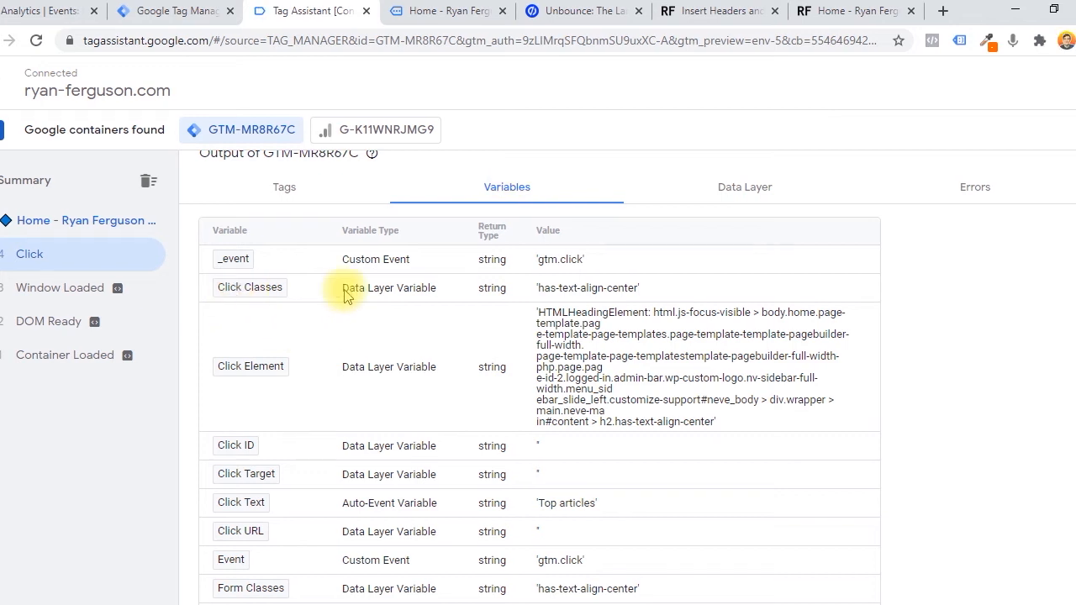
pyautogui.scroll(2, 384, 291)
pyautogui.scroll(-3, 484, 412)
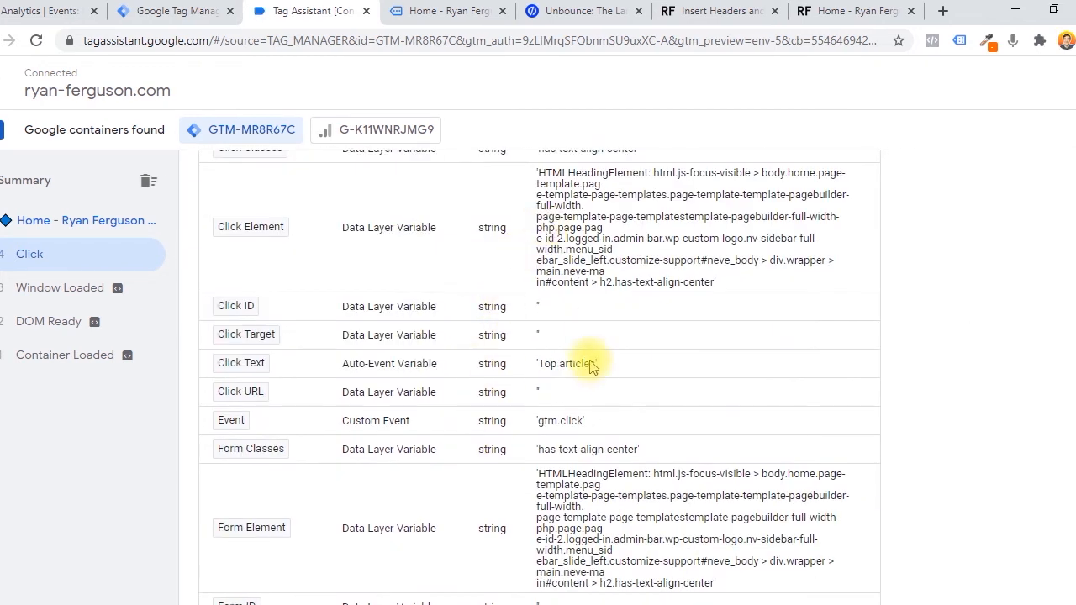
pyautogui.scroll(-4, 605, 370)
pyautogui.scroll(-3, 636, 422)
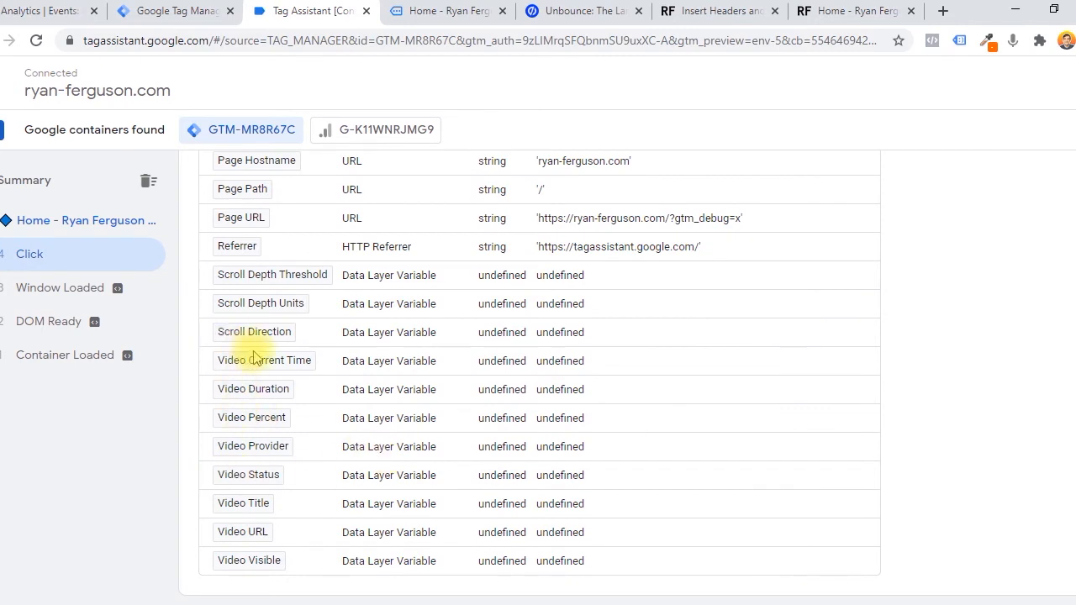
pyautogui.moveTo(478, 361); pyautogui.dragTo(618, 567)
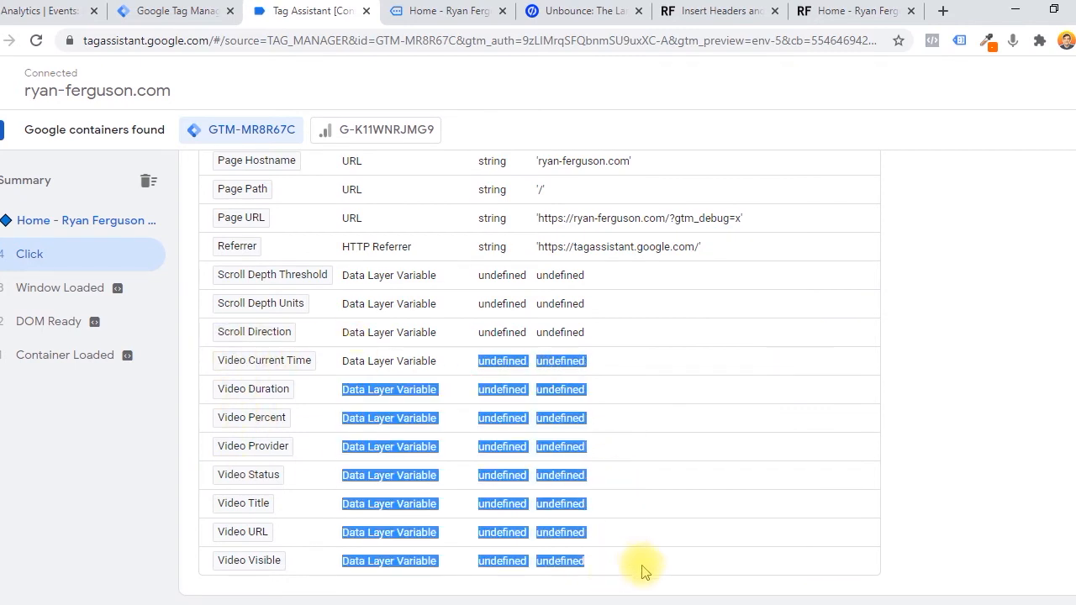
pyautogui.click(552, 370)
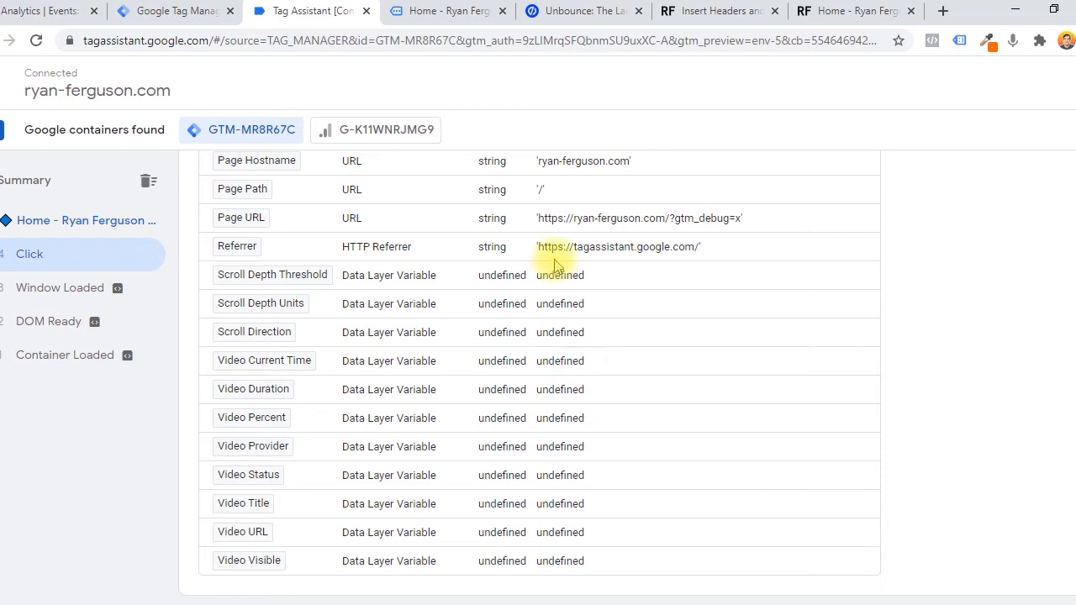
# Compare with the debug page and examine the Click event's scroll, Page URL and Click Text variables.
pyautogui.click(432, 11)
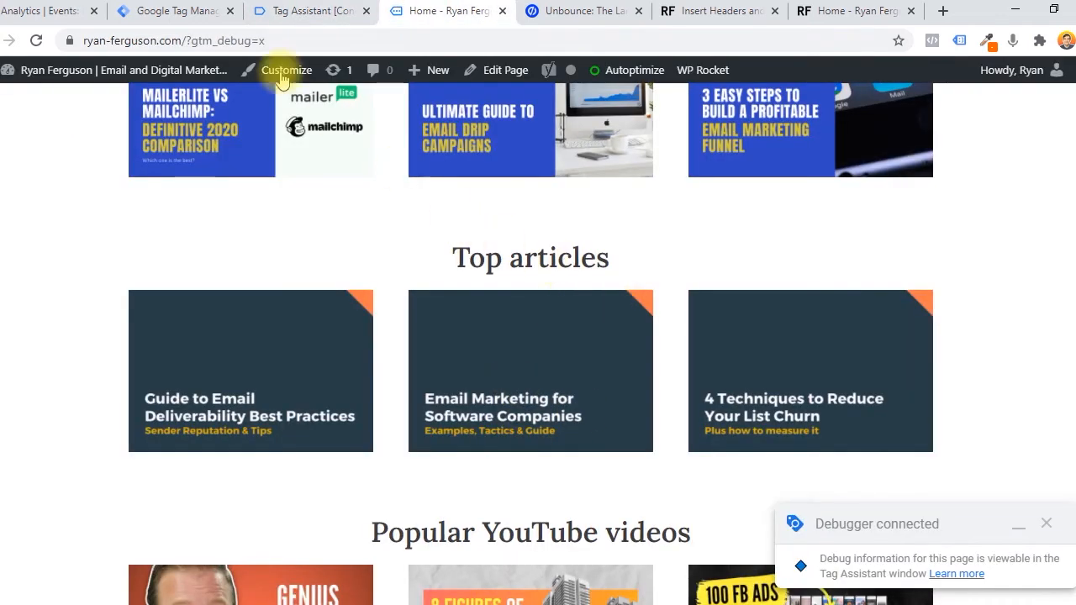
pyautogui.click(311, 11)
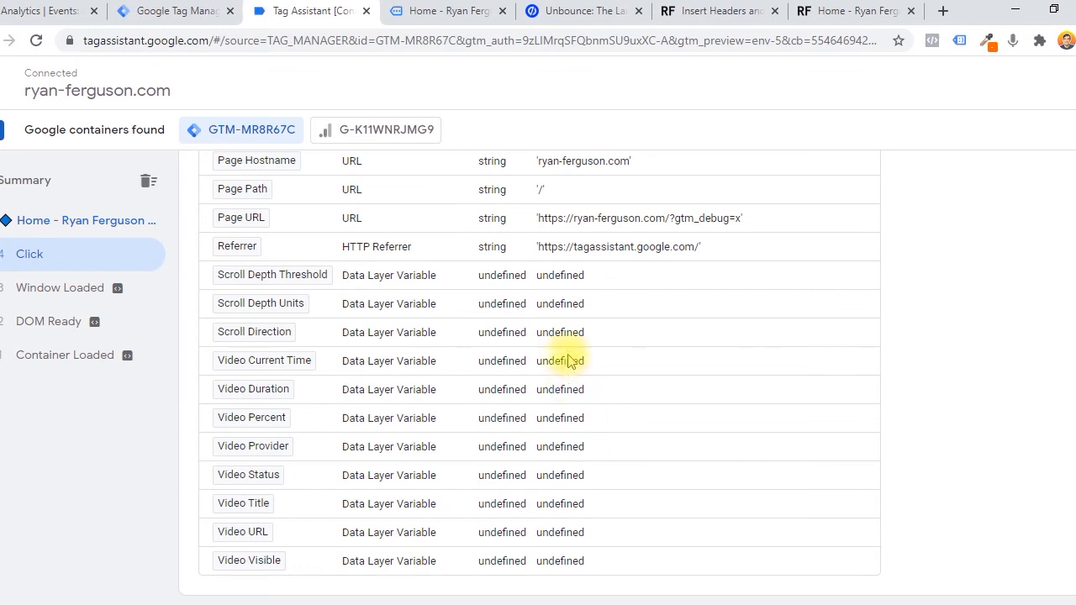
pyautogui.moveTo(484, 277); pyautogui.dragTo(616, 339)
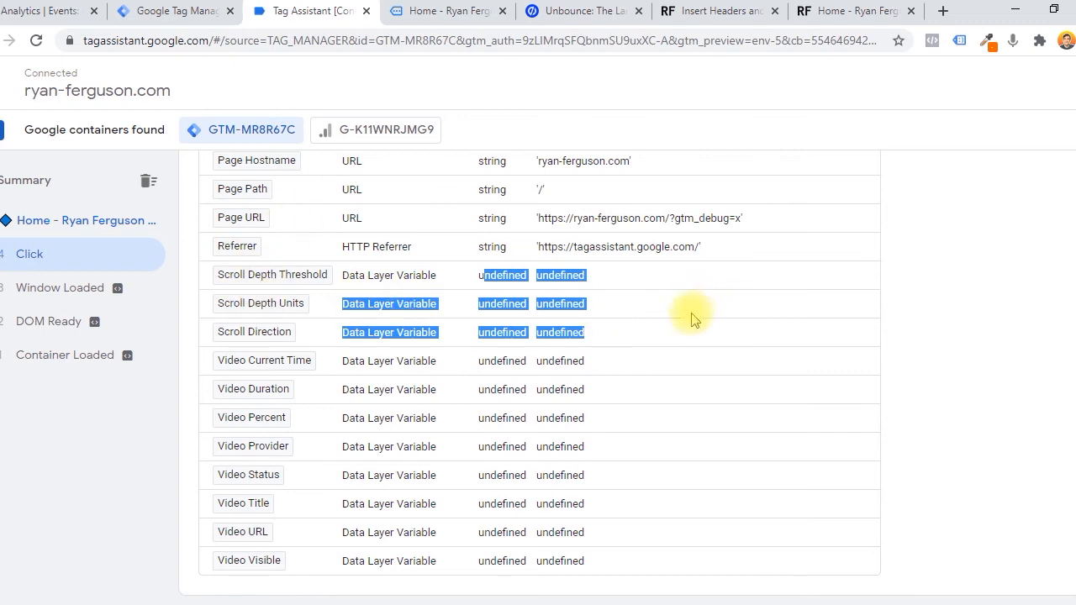
pyautogui.scroll(4, 512, 319)
pyautogui.scroll(-1, 513, 326)
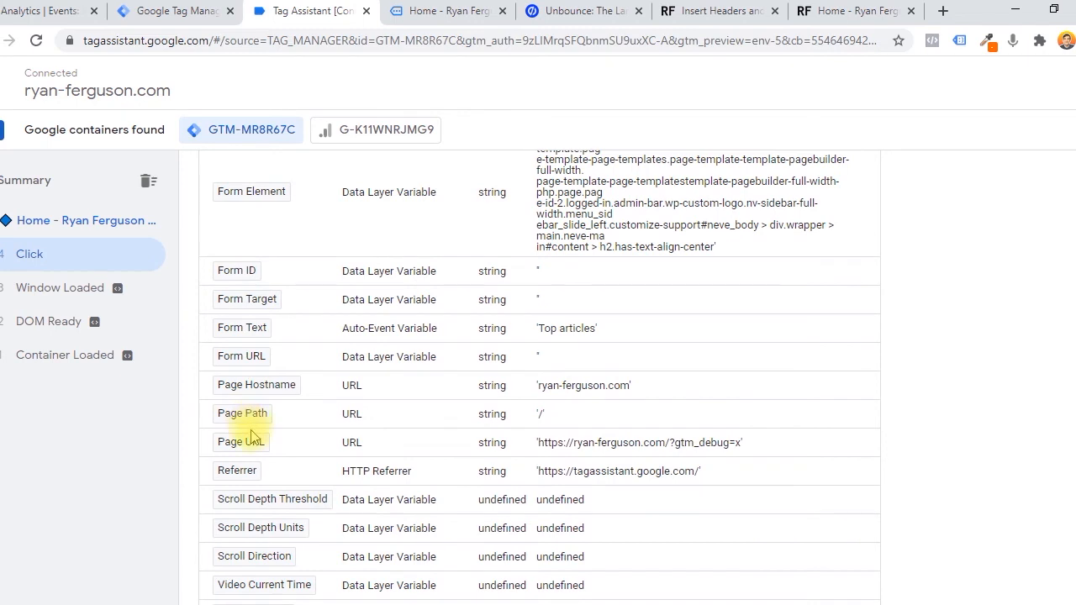
pyautogui.rightClick(730, 453)
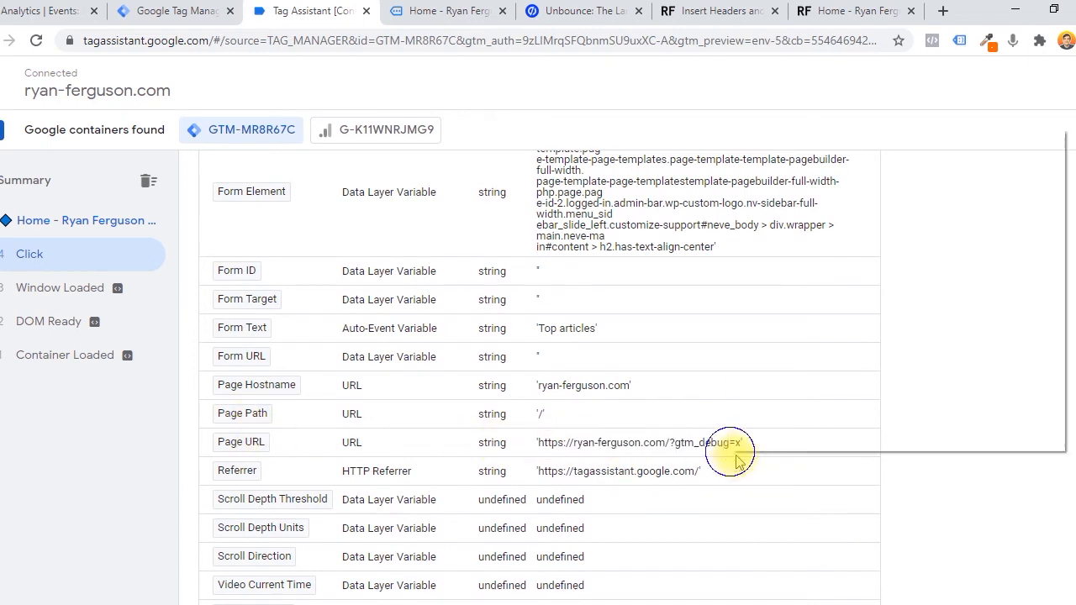
pyautogui.click(685, 454)
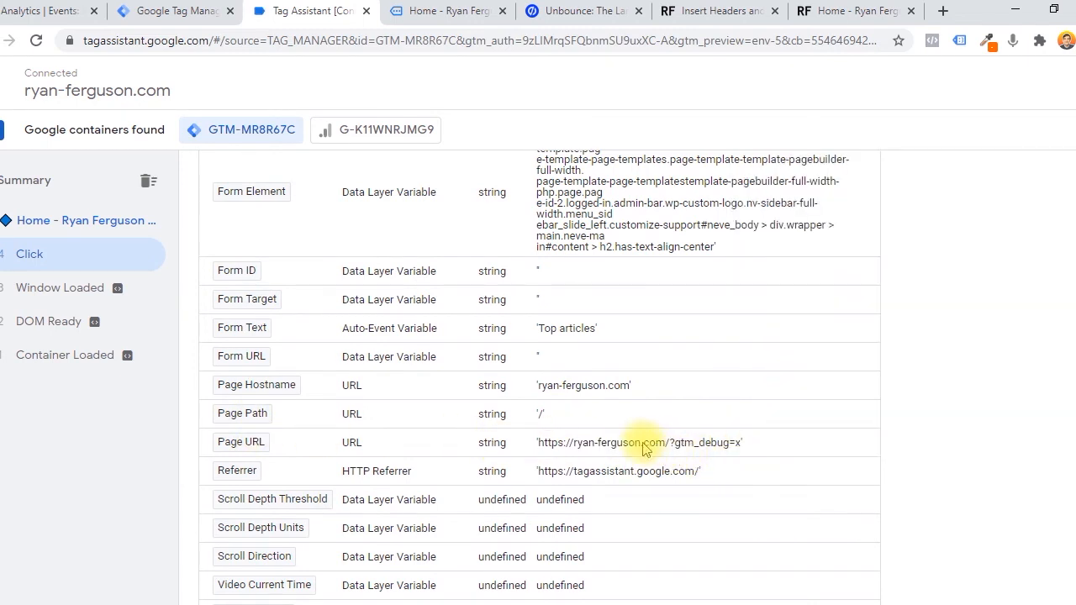
pyautogui.scroll(3, 660, 448)
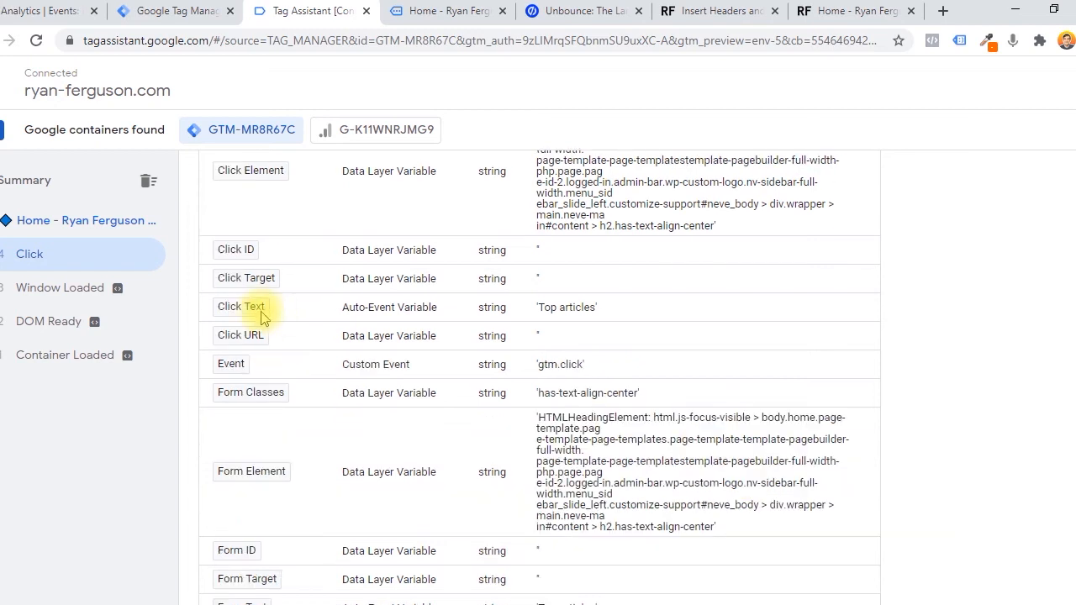
# Compare the Click event's Click Text variable with the "Top articles" heading on the debug page.
pyautogui.moveTo(539, 311); pyautogui.dragTo(588, 307)
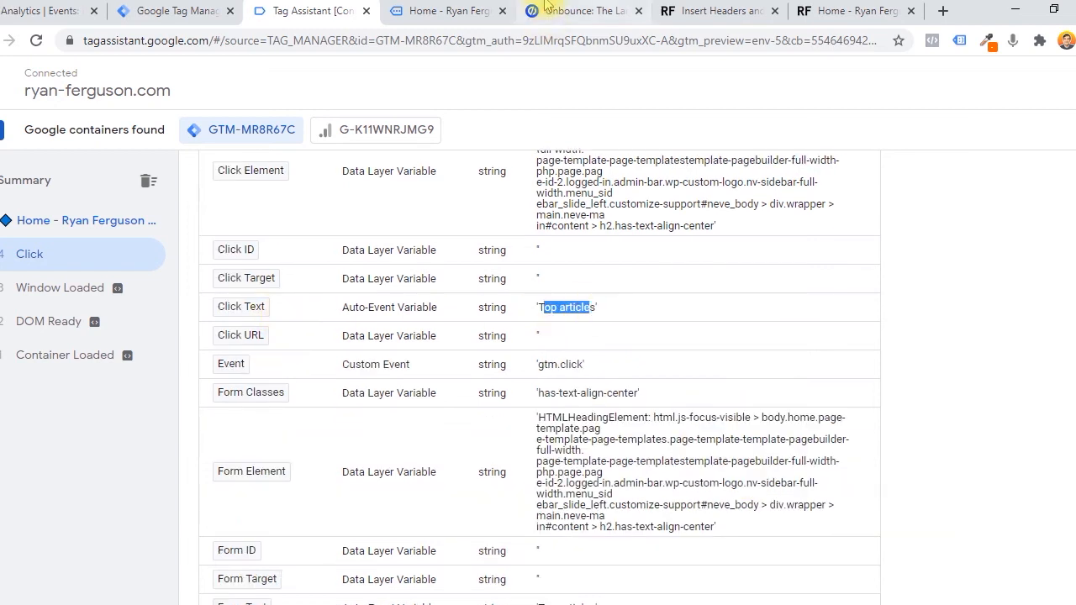
pyautogui.hotkey('ctrl', 'Tab')
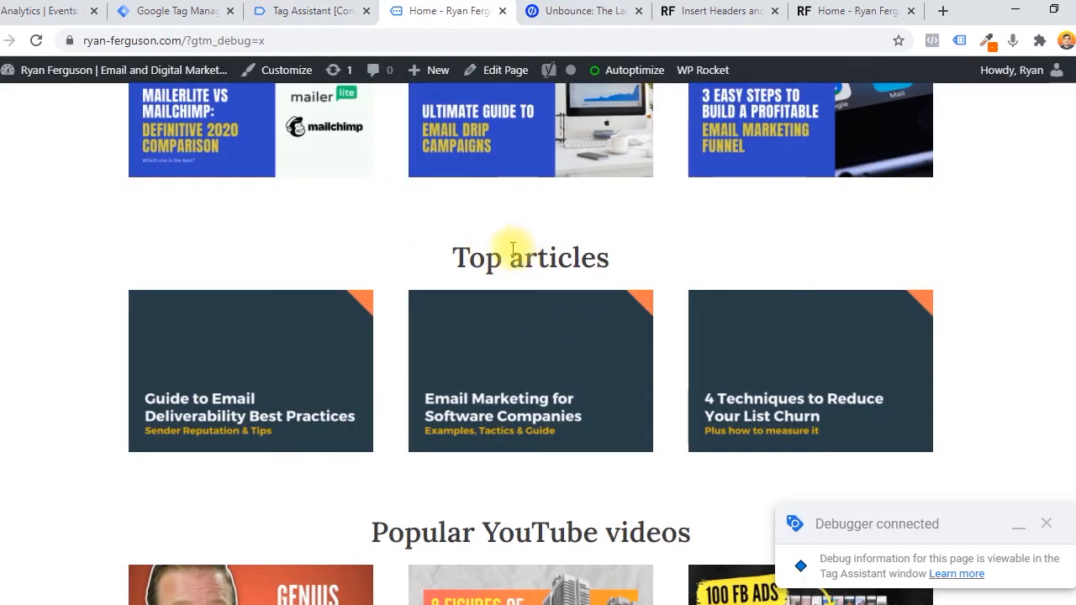
pyautogui.click(330, 7)
pyautogui.click(483, 11)
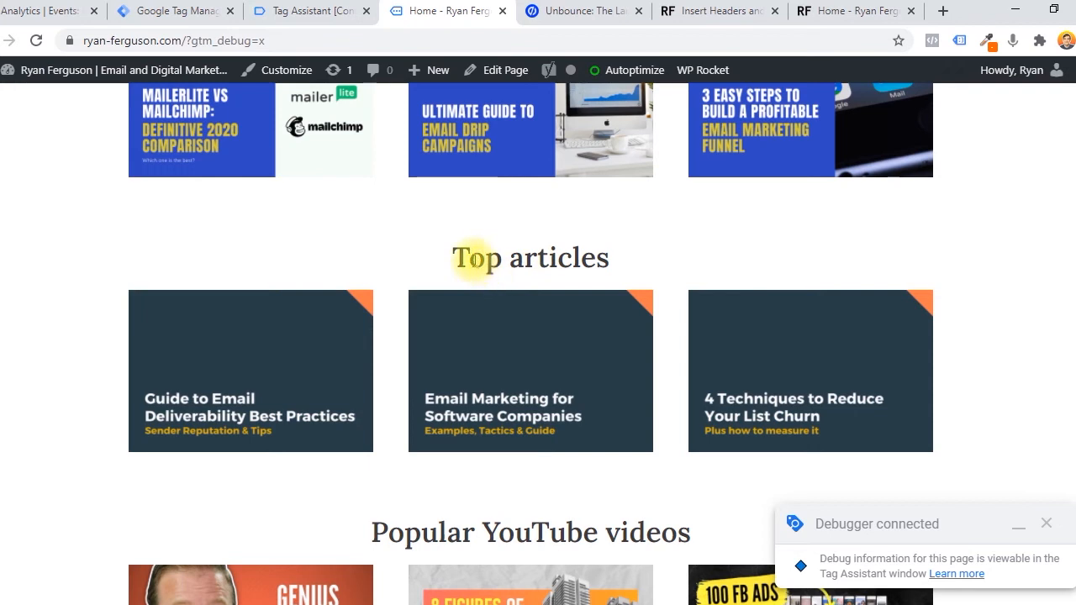
pyautogui.click(207, 10)
pyautogui.click(308, 9)
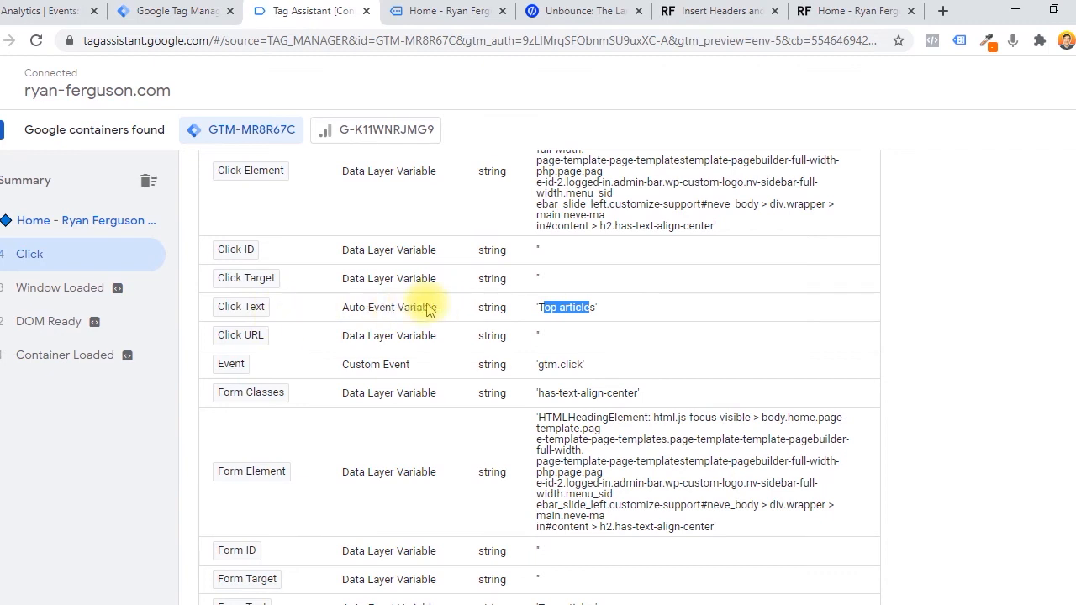
pyautogui.click(556, 304)
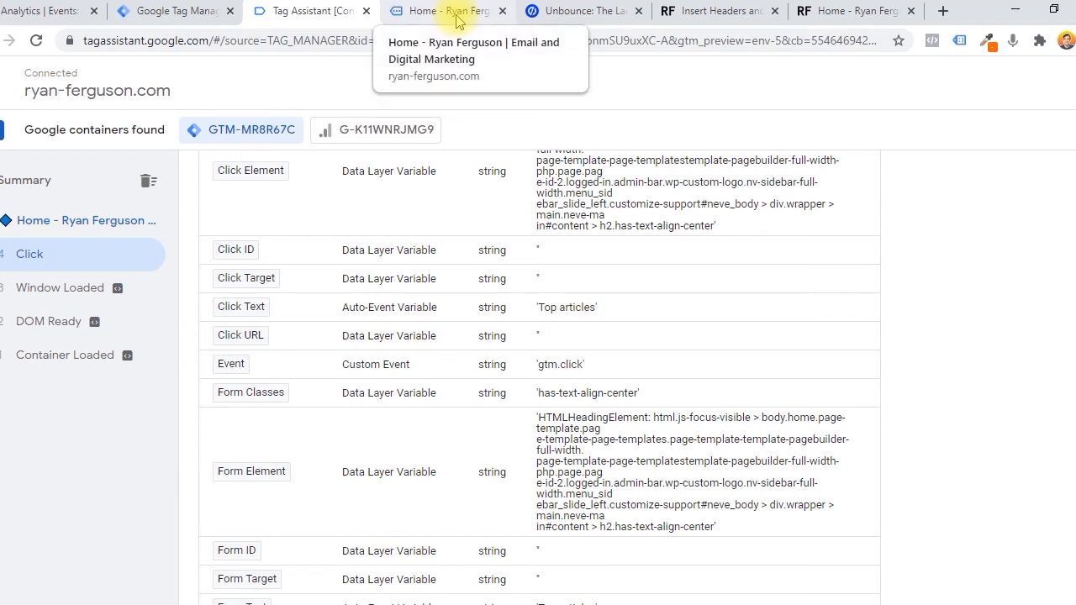
pyautogui.scroll(3, 545, 315)
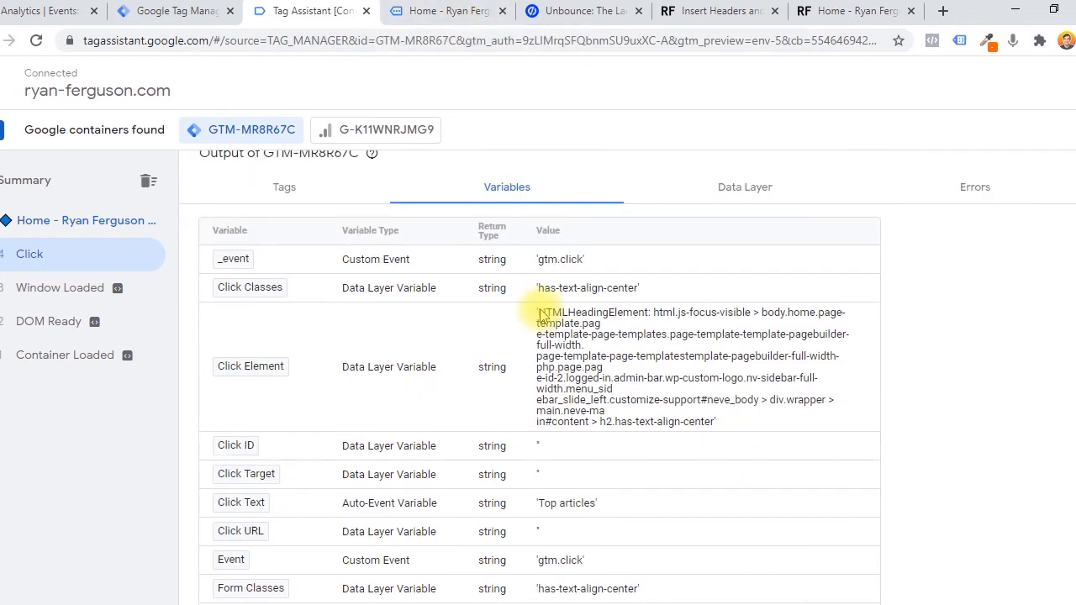
pyautogui.scroll(-1, 558, 320)
# Trigger the "Join Breadcrumbs Newsletter" button on the debug page as a test and return to Tag Assistant.
pyautogui.click(481, 8)
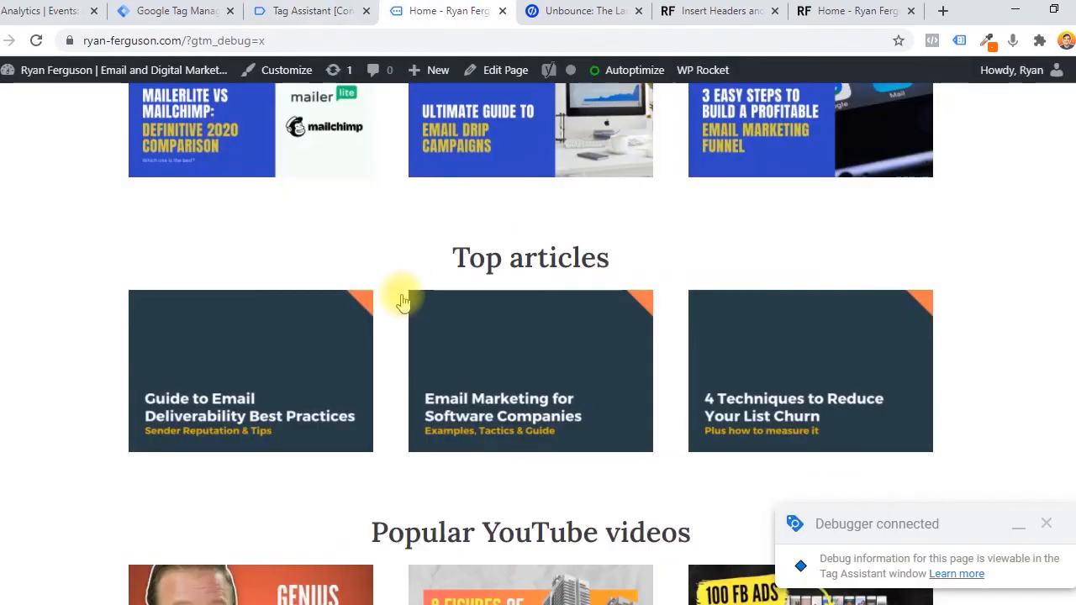
pyautogui.click(307, 10)
pyautogui.click(443, 10)
pyautogui.click(492, 223)
pyautogui.click(336, 8)
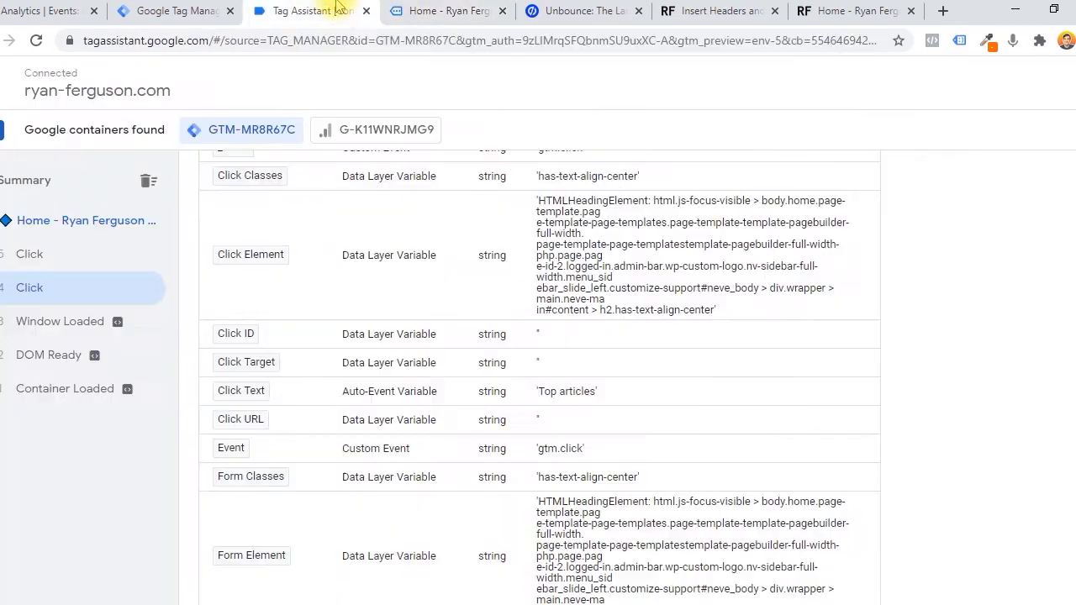
# Select the newest Click event and review which tags fired for it.
pyautogui.scroll(1, 329, 373)
pyautogui.scroll(3, 330, 372)
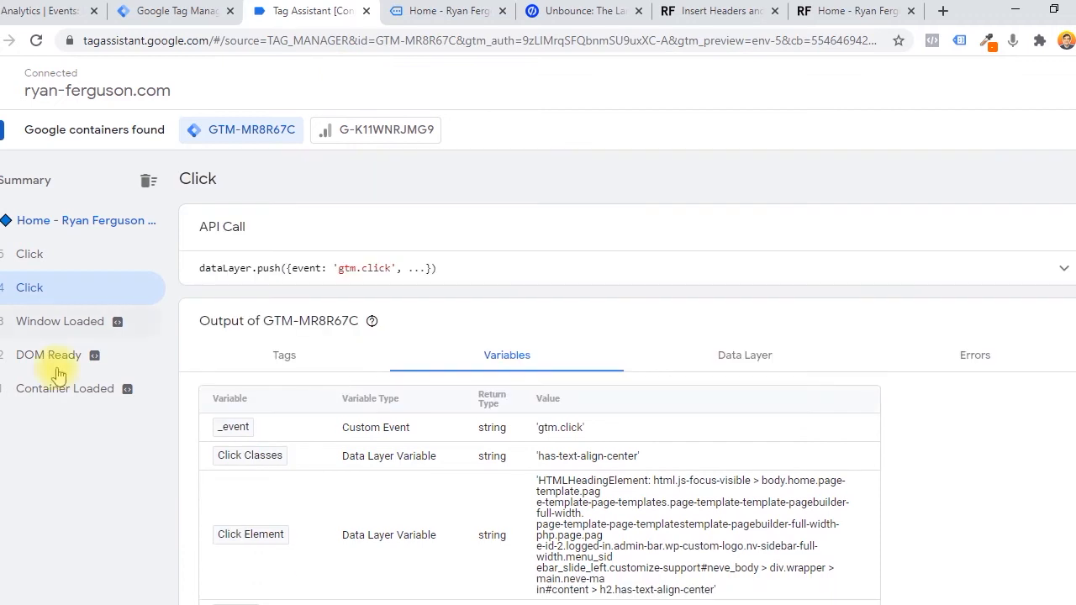
pyautogui.click(85, 257)
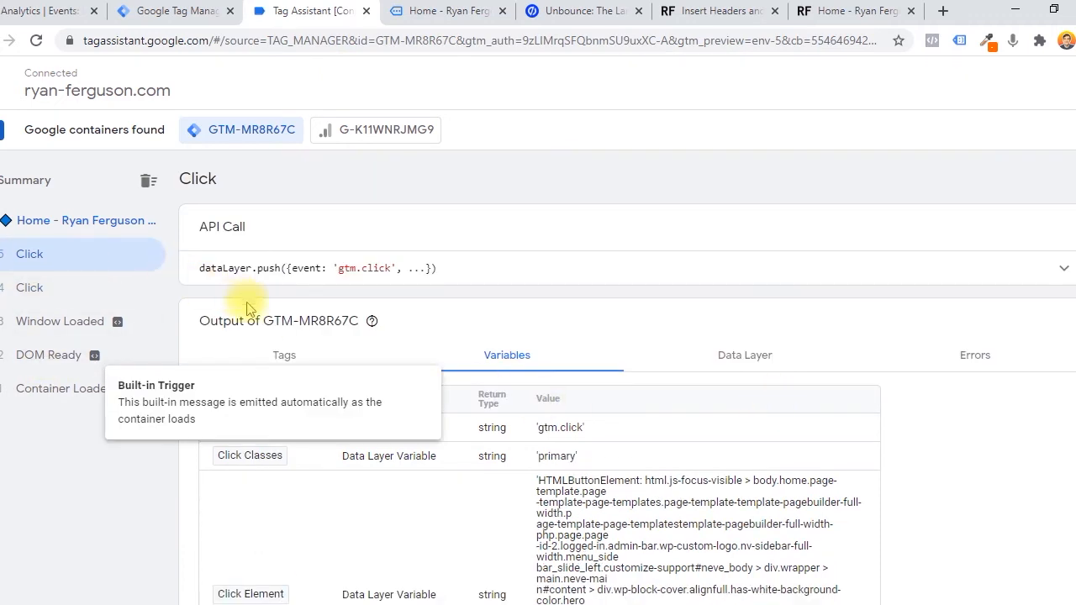
pyautogui.click(282, 354)
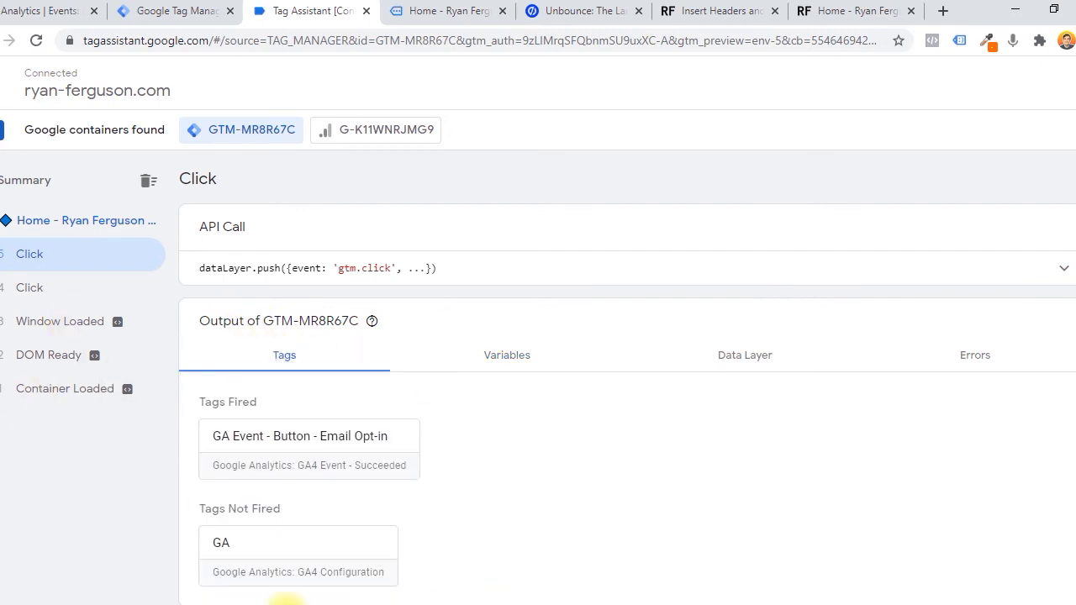
pyautogui.scroll(-1, 714, 420)
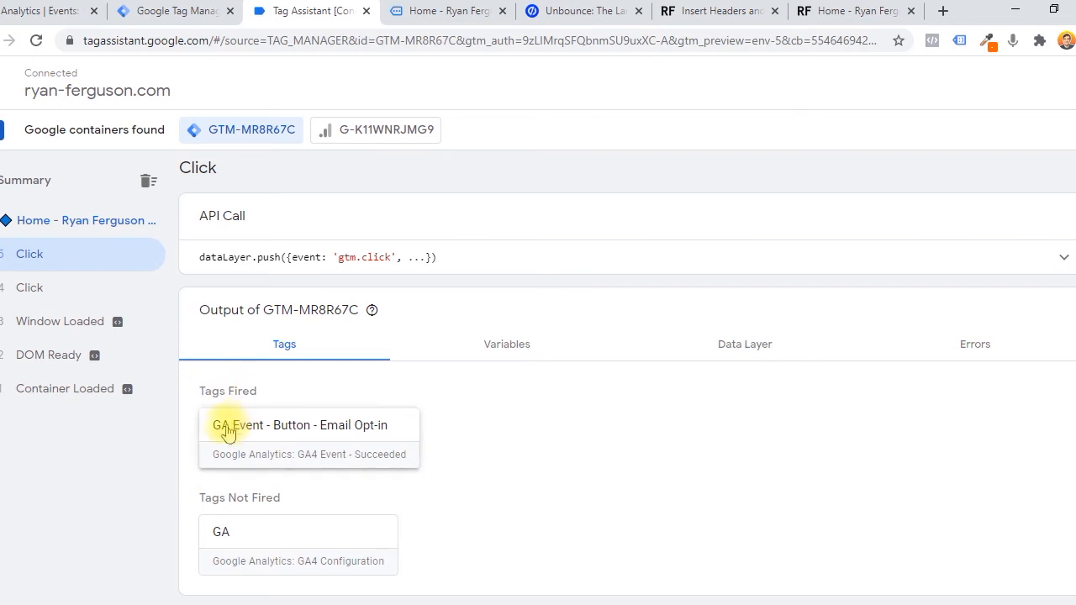
# Open the "GA Event - Button - Email Opt-in" tag's details and examine its type, firing status, event name and configuration tag.
pyautogui.click(369, 429)
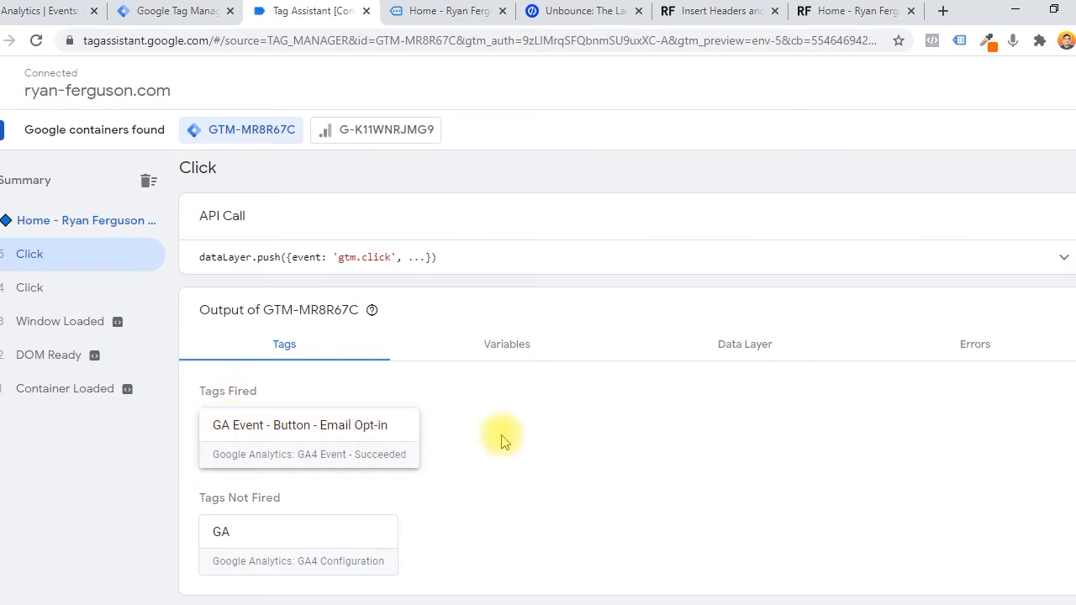
pyautogui.scroll(-1, 512, 431)
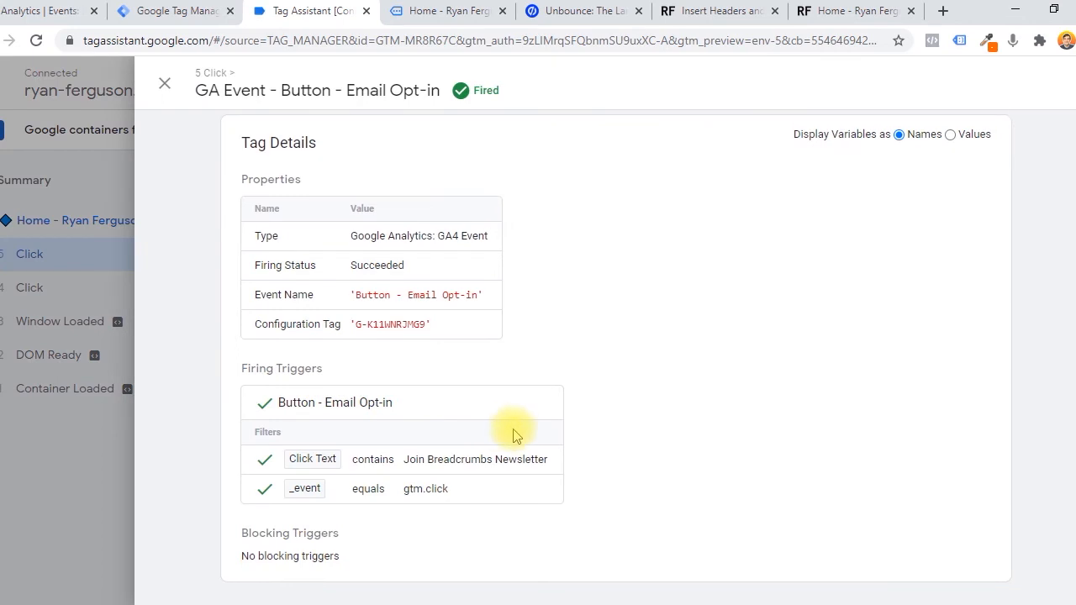
pyautogui.moveTo(261, 235); pyautogui.dragTo(429, 340)
pyautogui.moveTo(444, 235); pyautogui.dragTo(479, 242)
pyautogui.click(451, 239)
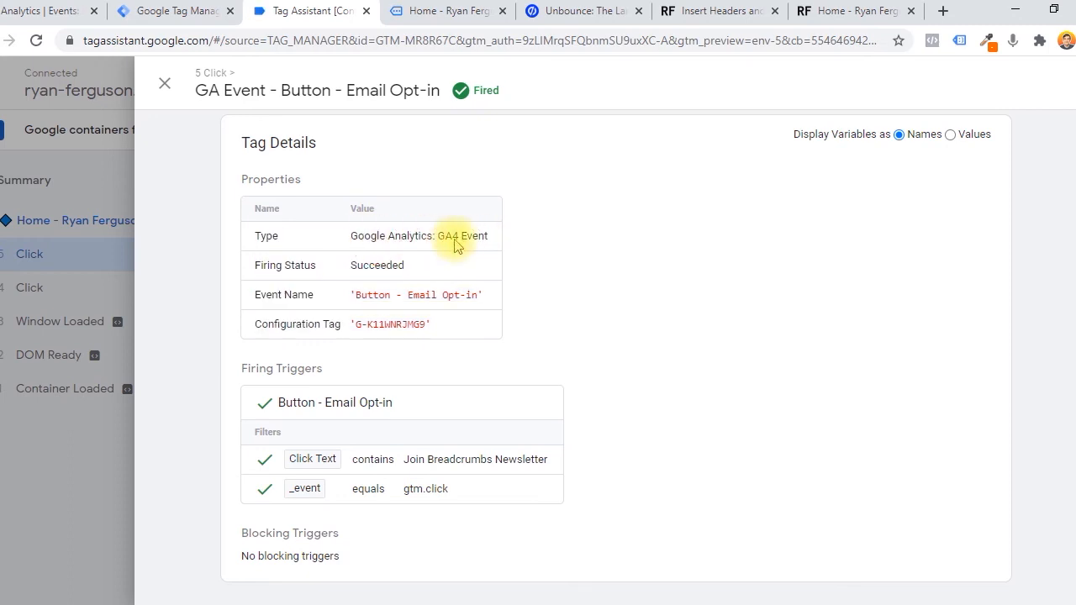
pyautogui.moveTo(377, 237); pyautogui.dragTo(492, 240)
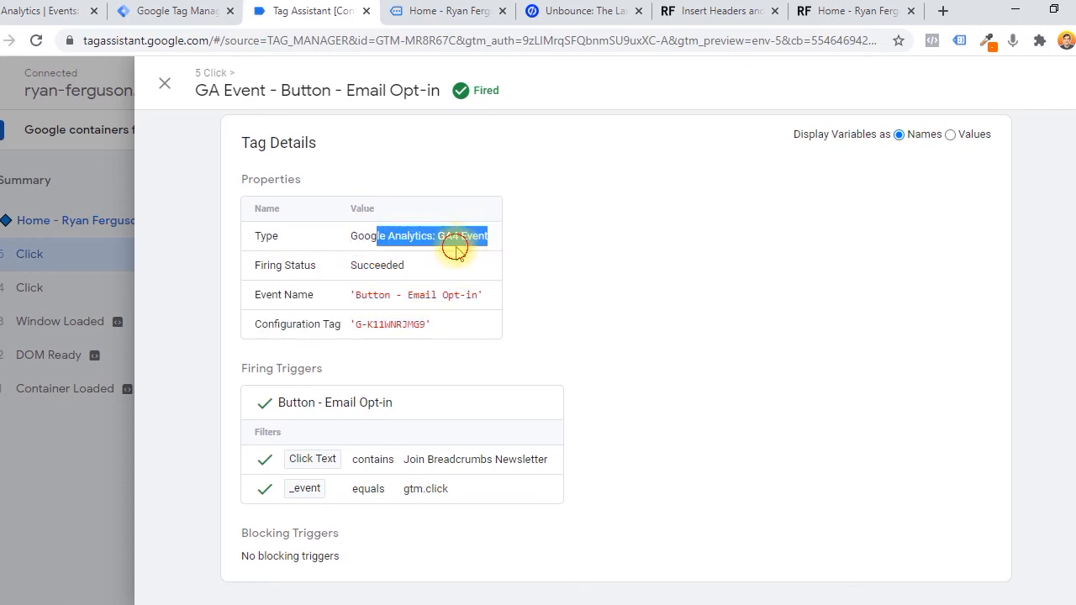
pyautogui.doubleClick(383, 275)
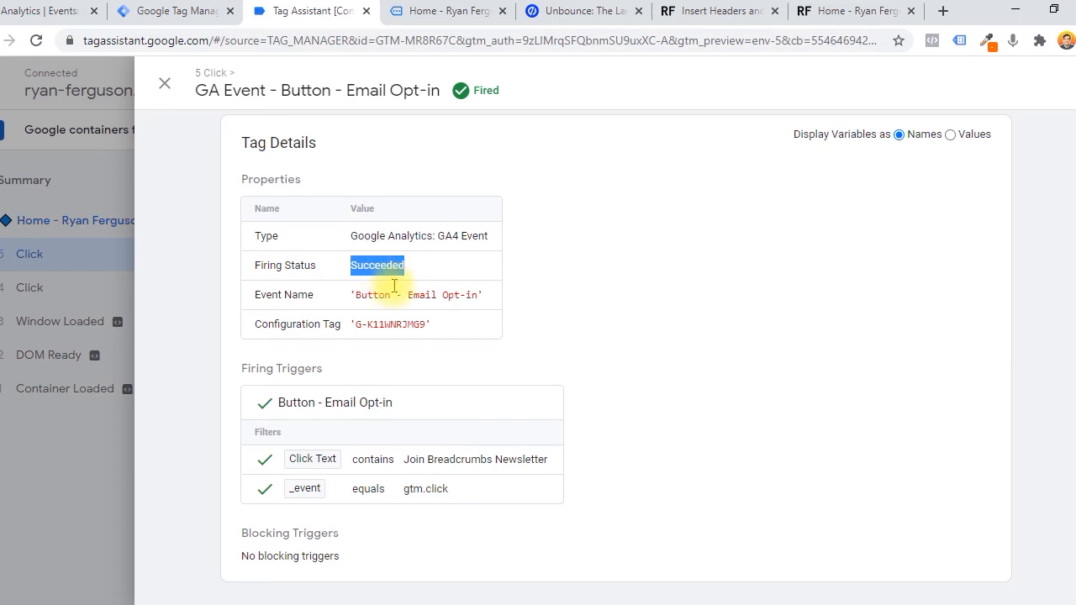
pyautogui.moveTo(477, 295); pyautogui.dragTo(478, 295)
pyautogui.click(431, 346)
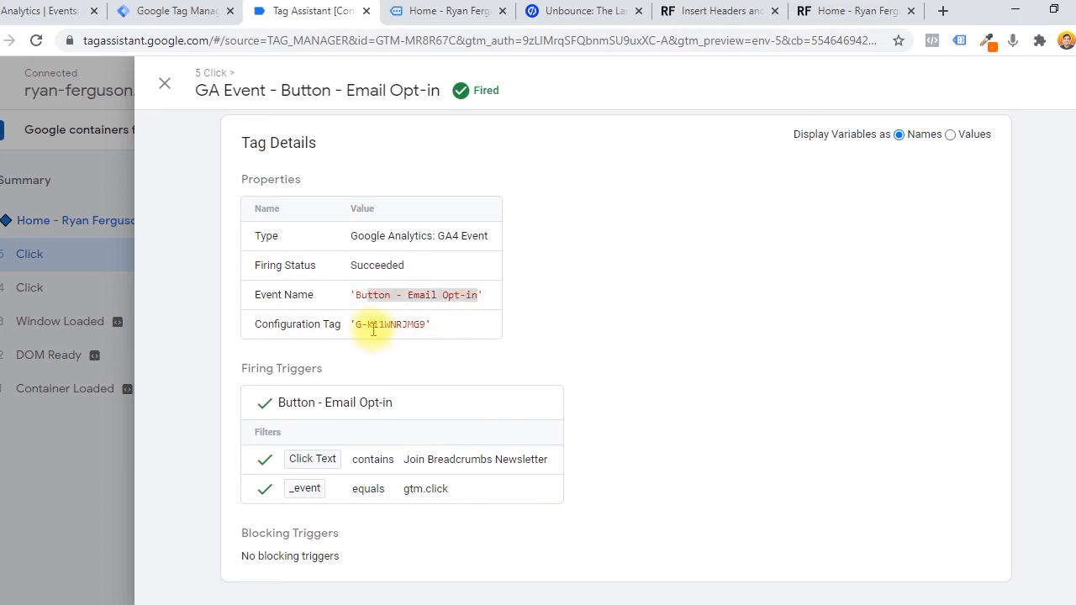
pyautogui.moveTo(372, 328); pyautogui.dragTo(438, 331)
pyautogui.click(432, 330)
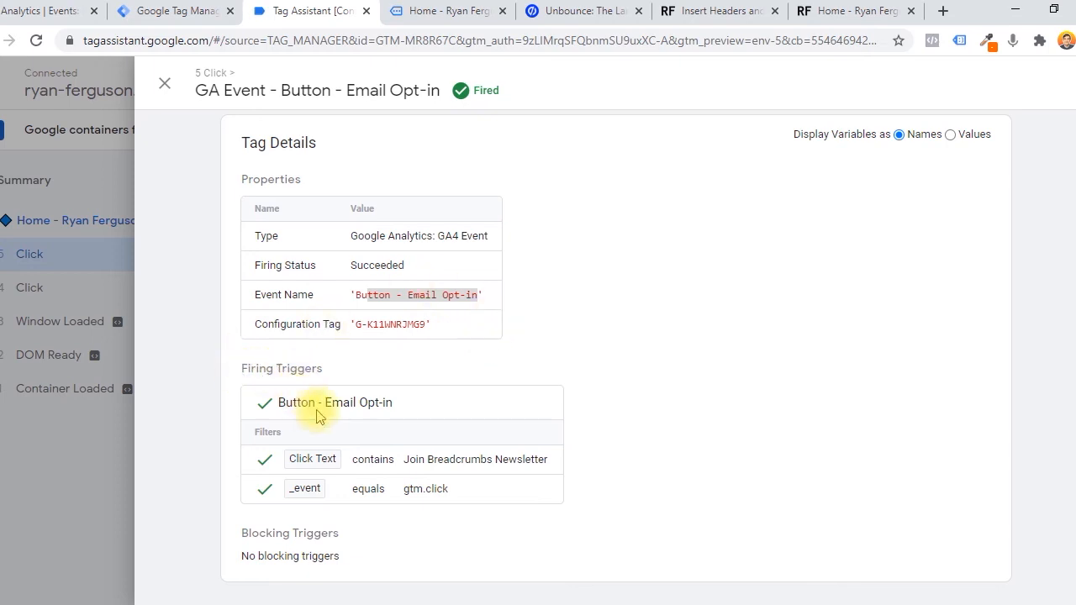
# Examine the tag's "Button - Email Opt-in" firing trigger and its _event and Click Text filters.
pyautogui.moveTo(290, 414); pyautogui.dragTo(409, 408)
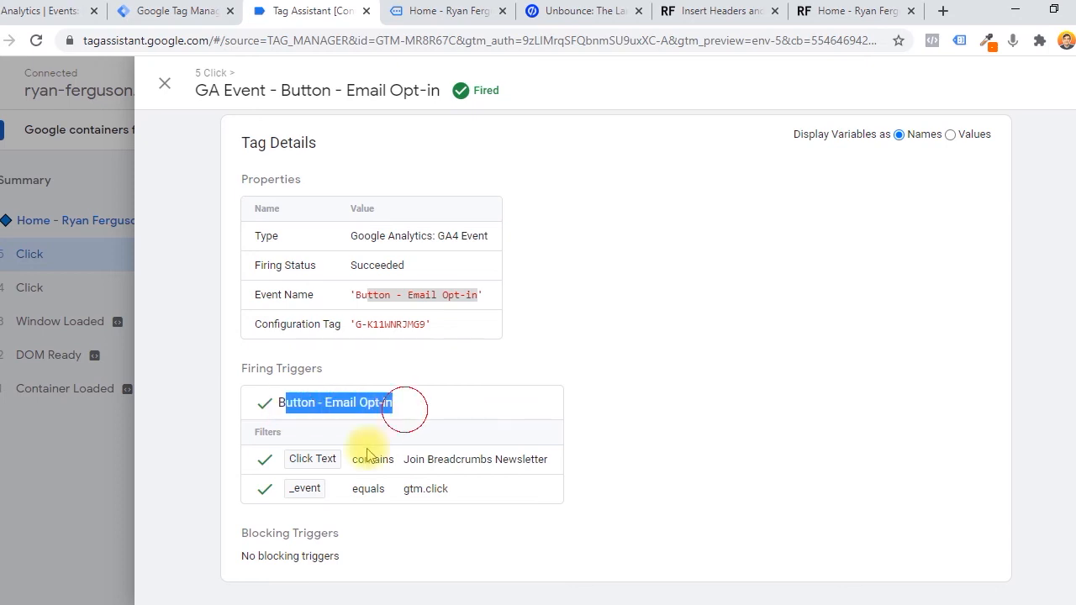
pyautogui.click(402, 491)
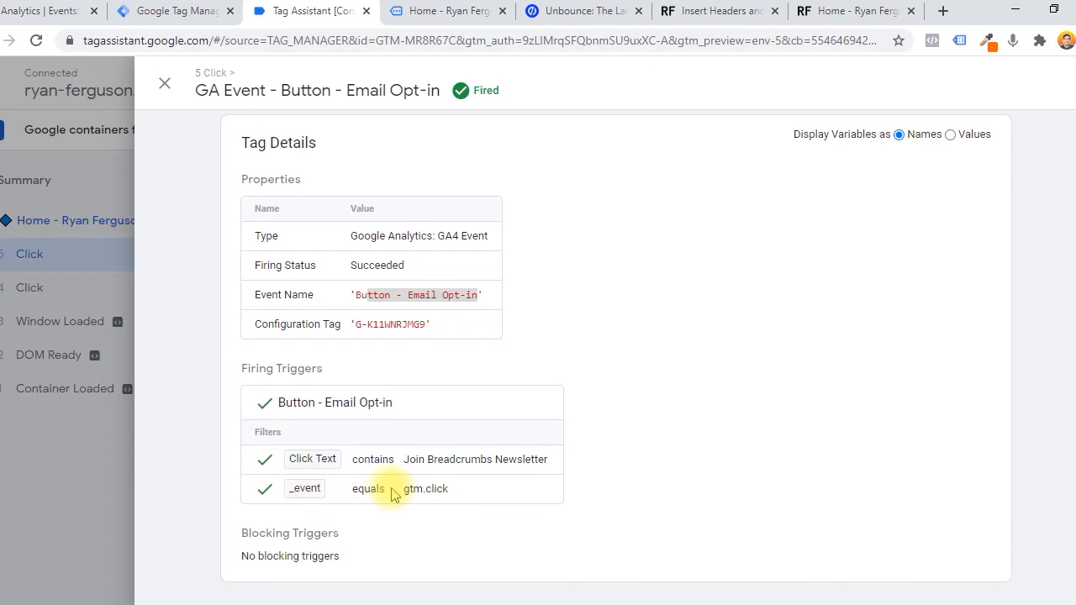
pyautogui.moveTo(386, 493); pyautogui.dragTo(464, 498)
pyautogui.click(352, 494)
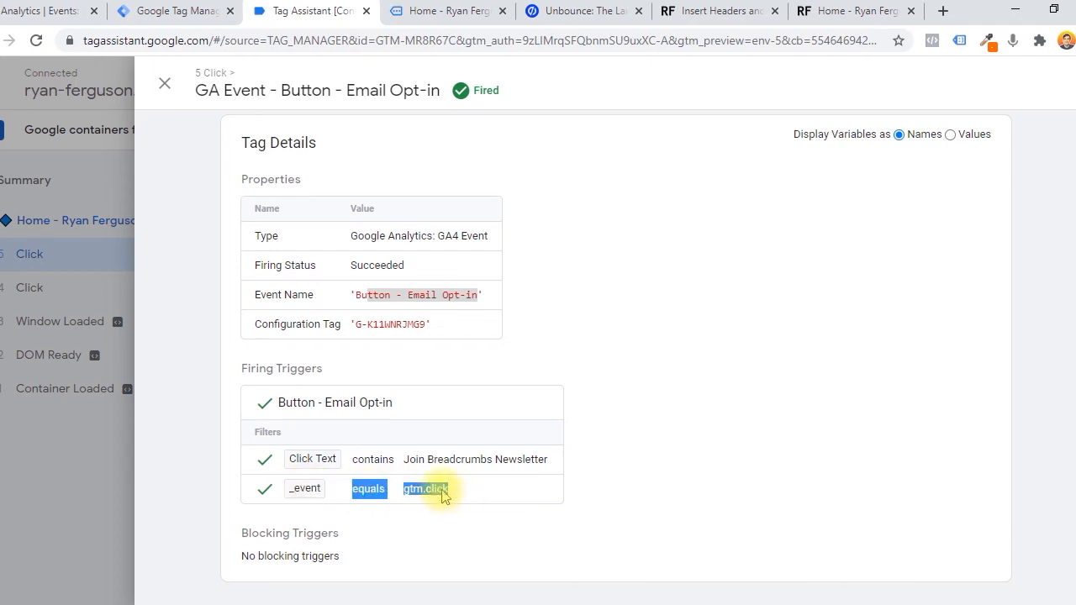
pyautogui.click(357, 468)
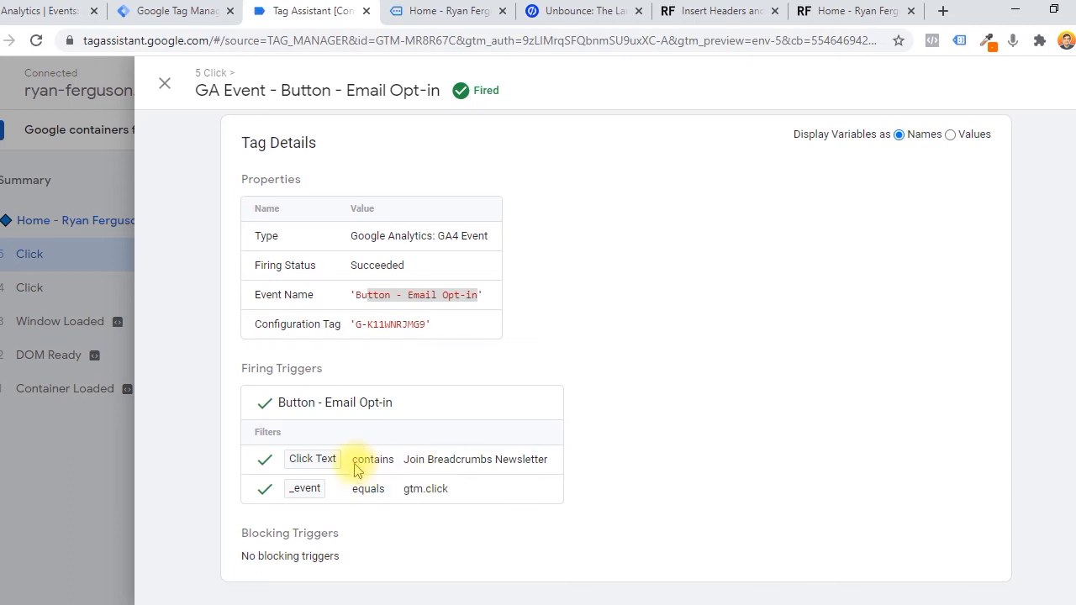
pyautogui.moveTo(353, 470); pyautogui.dragTo(460, 471)
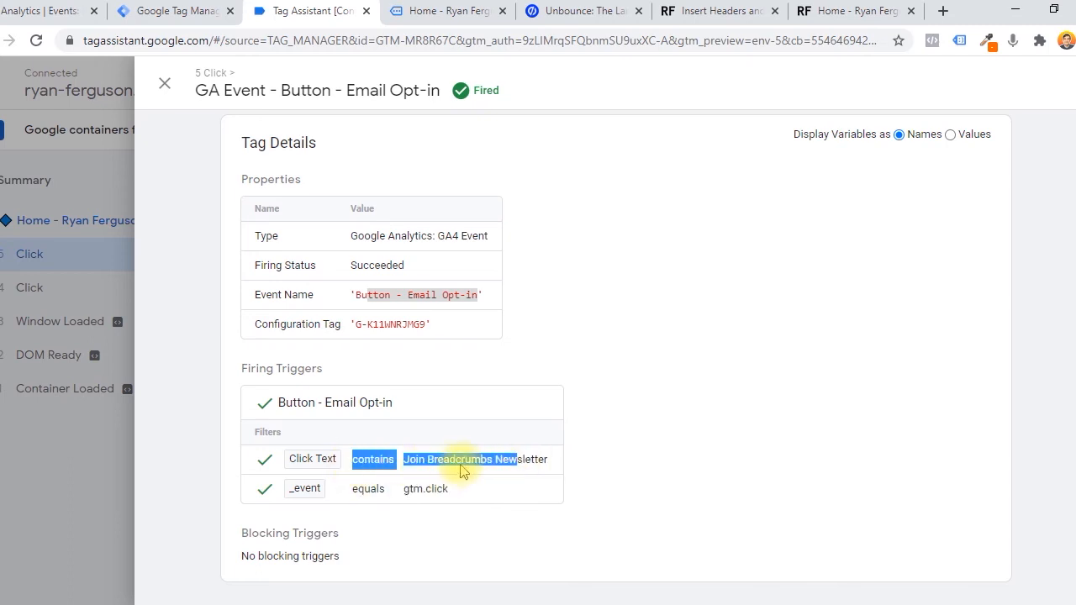
# Compare the Click Text filter with the debug page's newsletter button, and check the event names in the Google Analytics Events report.
pyautogui.click(441, 10)
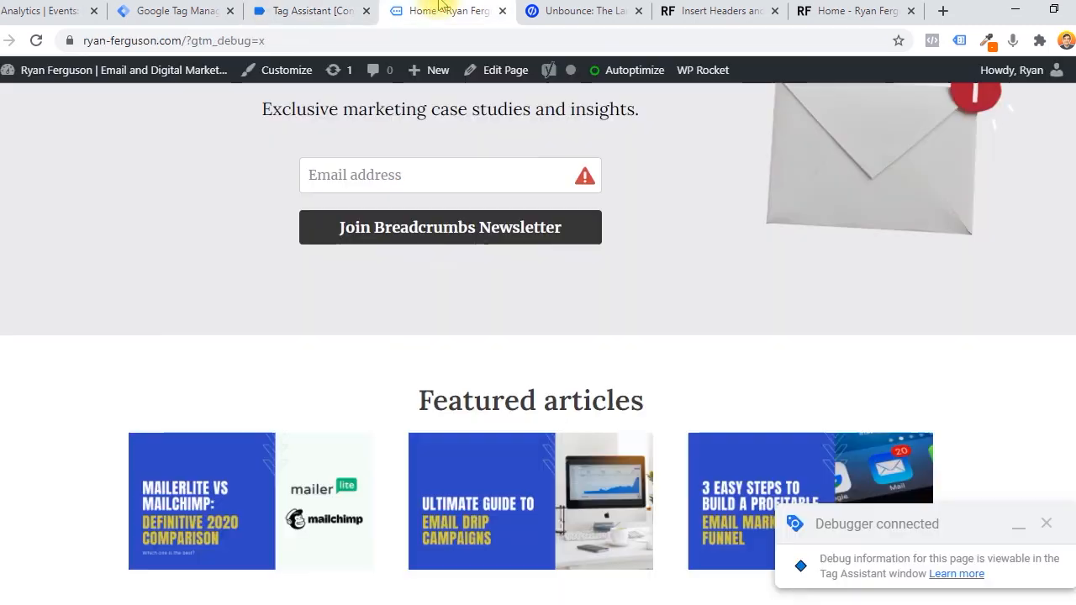
pyautogui.scroll(2, 516, 281)
pyautogui.click(432, 401)
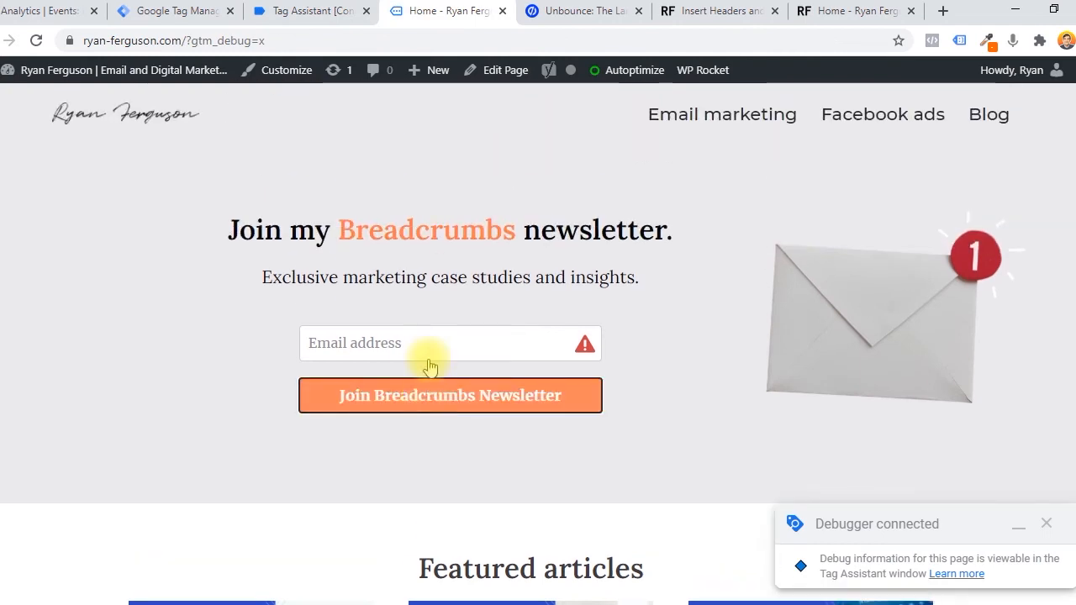
pyautogui.click(340, 7)
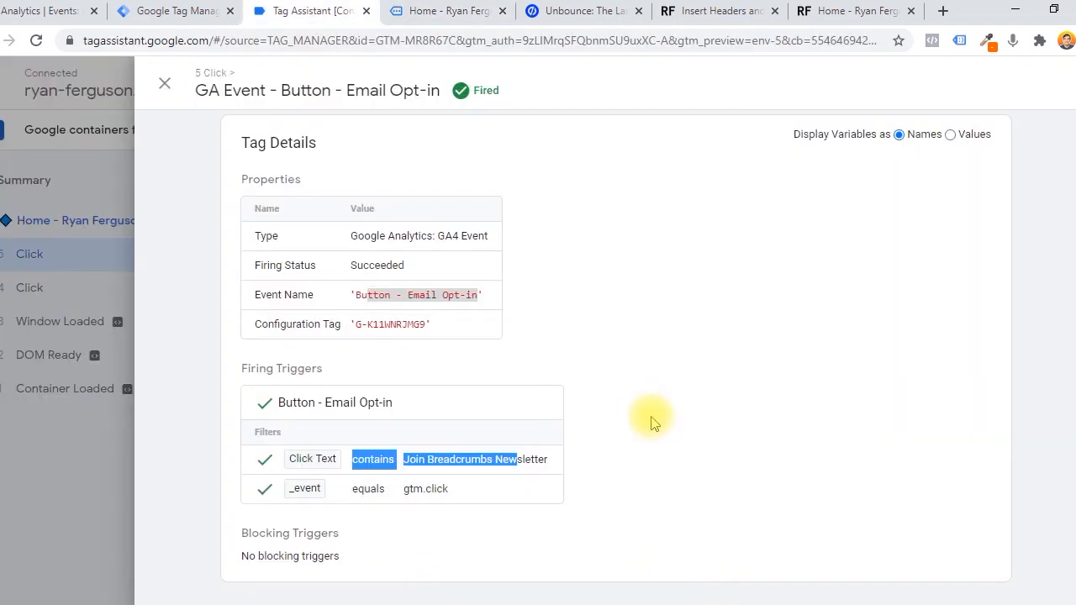
pyautogui.click(451, 471)
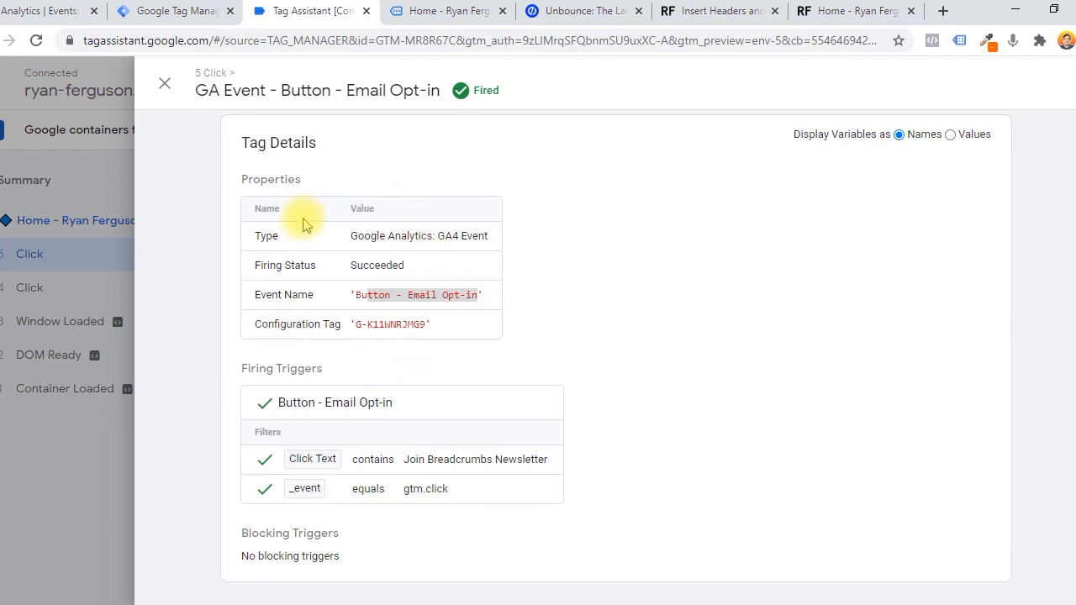
pyautogui.click(42, 11)
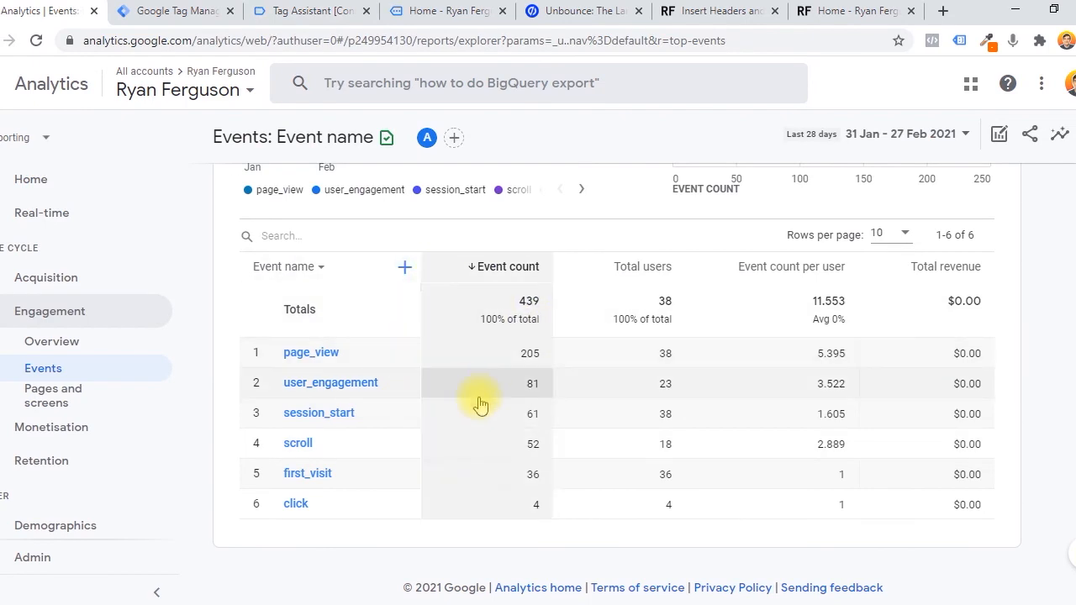
# Return to Tag Assistant, select the earlier Click event and open its "GA Event - Button - Email Opt-in" tag details.
pyautogui.click(277, 11)
pyautogui.click(49, 294)
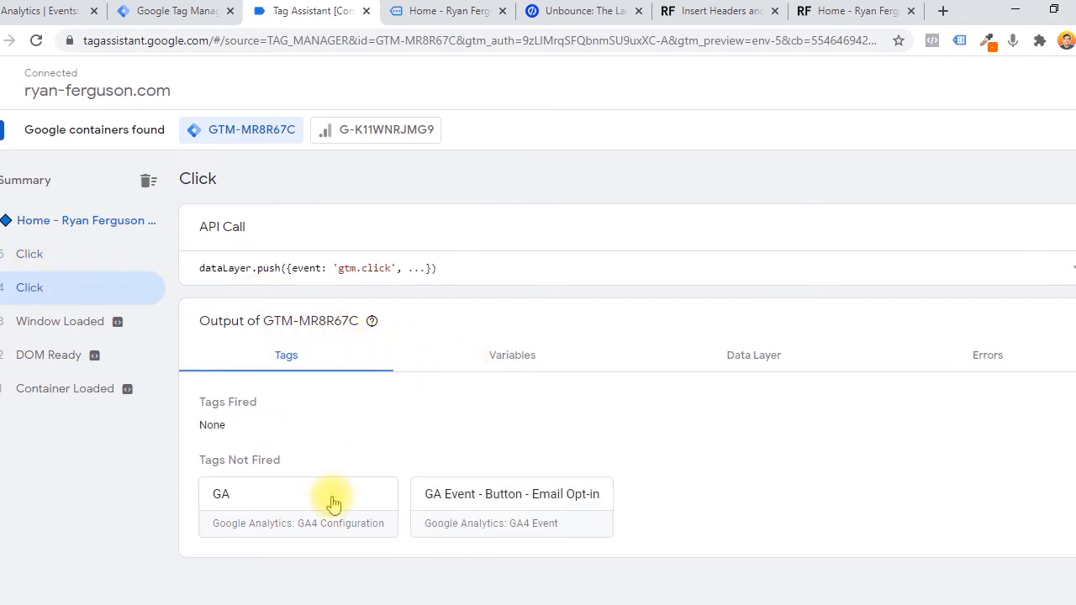
pyautogui.rightClick(488, 514)
pyautogui.click(440, 497)
pyautogui.click(439, 497)
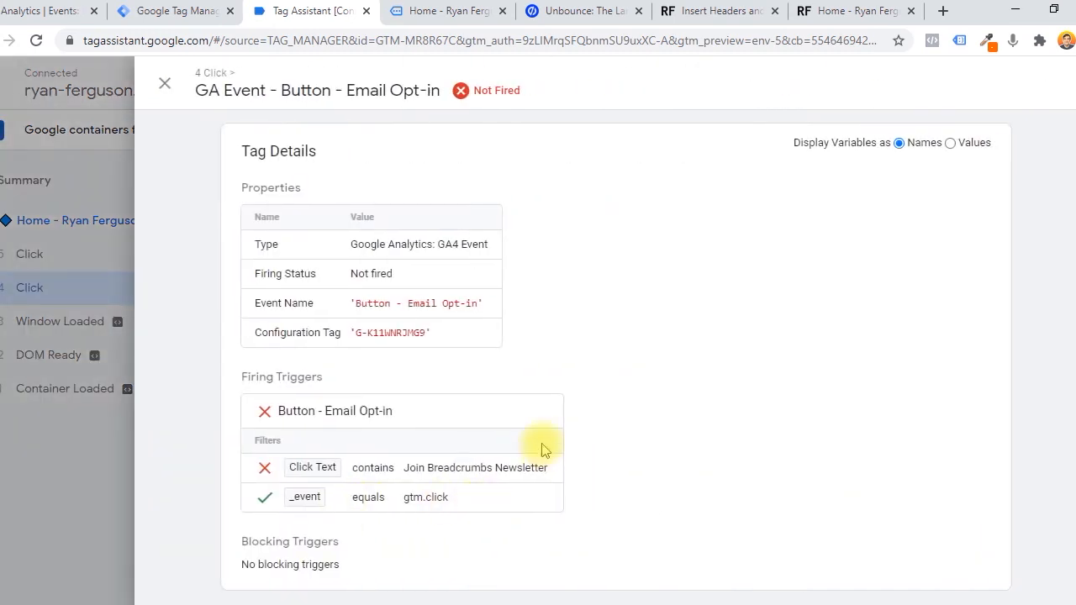
# Examine the _event and Click Text filters of the earlier Click event's firing trigger.
pyautogui.moveTo(358, 489); pyautogui.dragTo(511, 493)
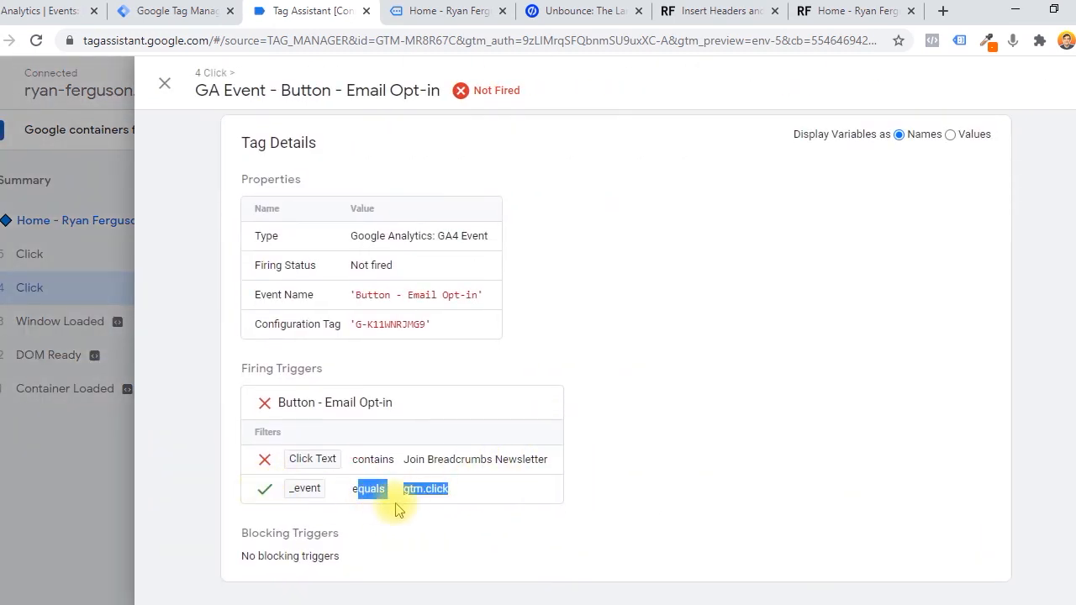
pyautogui.click(369, 467)
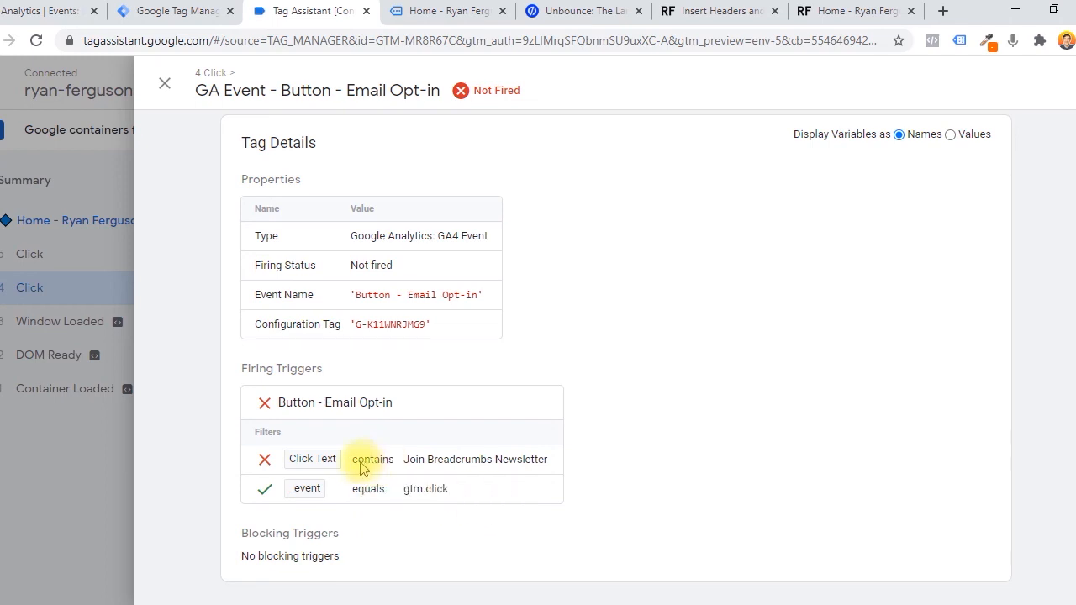
pyautogui.moveTo(364, 459); pyautogui.dragTo(582, 461)
pyautogui.click(362, 459)
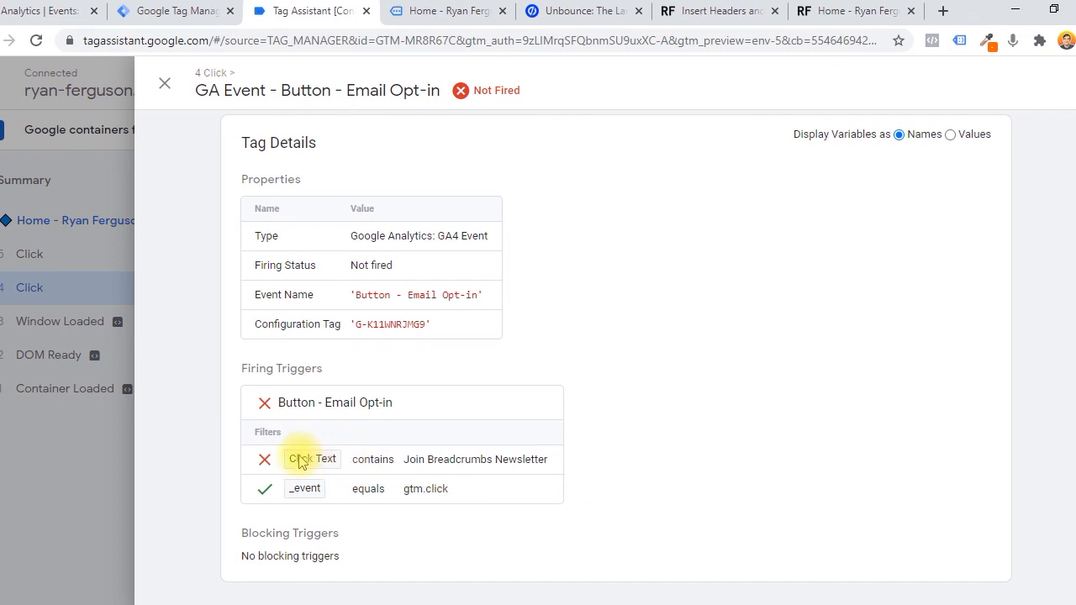
pyautogui.scroll(1, 504, 468)
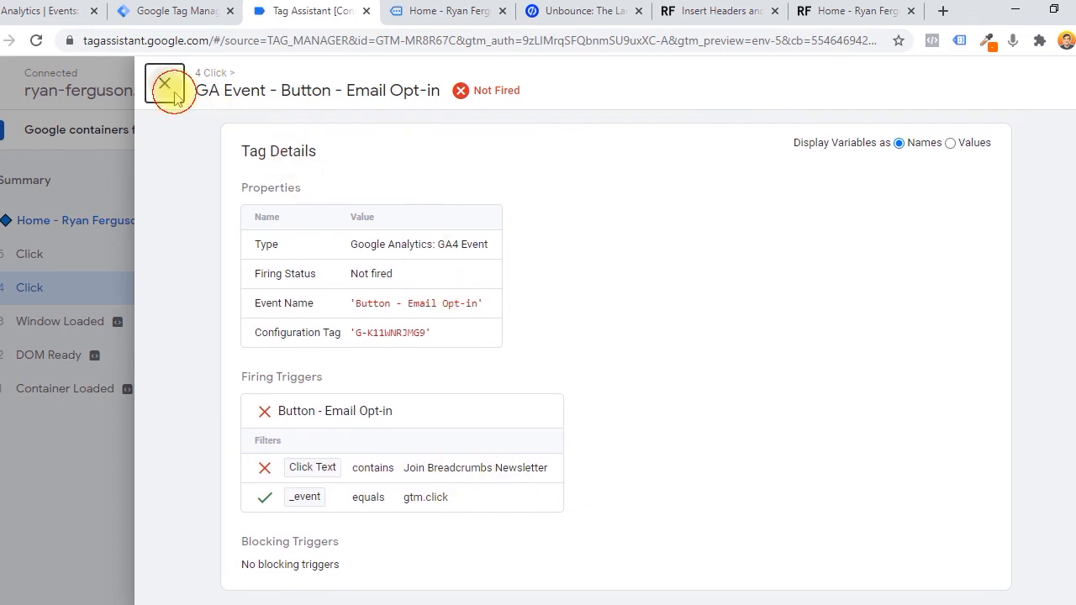
# Close the tag details and check the Click Text variable of the earlier Click event, returning to its tag output.
pyautogui.click(164, 84)
pyautogui.click(490, 355)
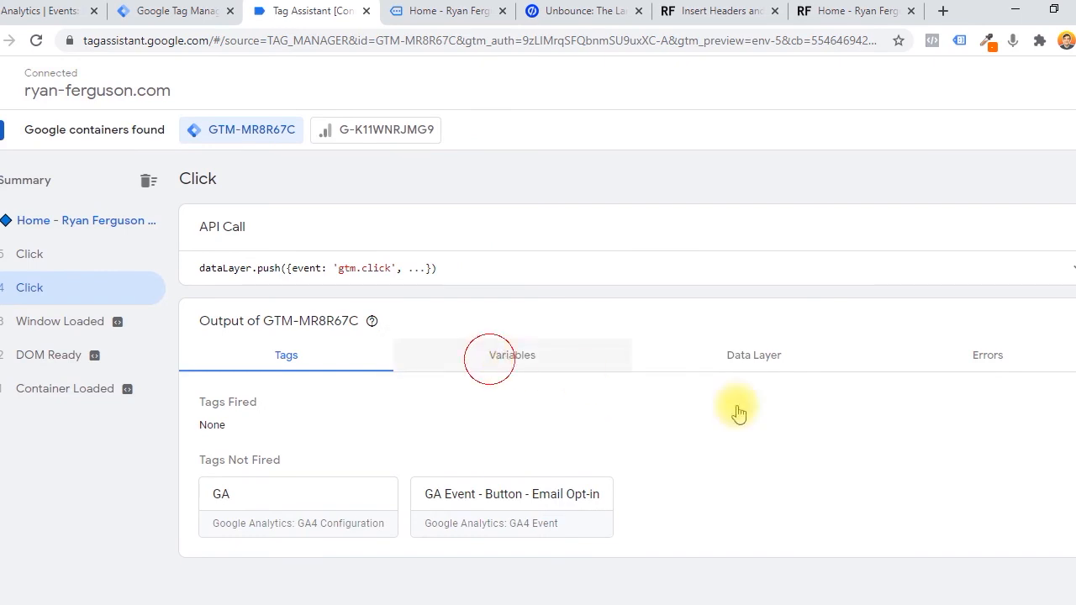
pyautogui.scroll(-5, 711, 425)
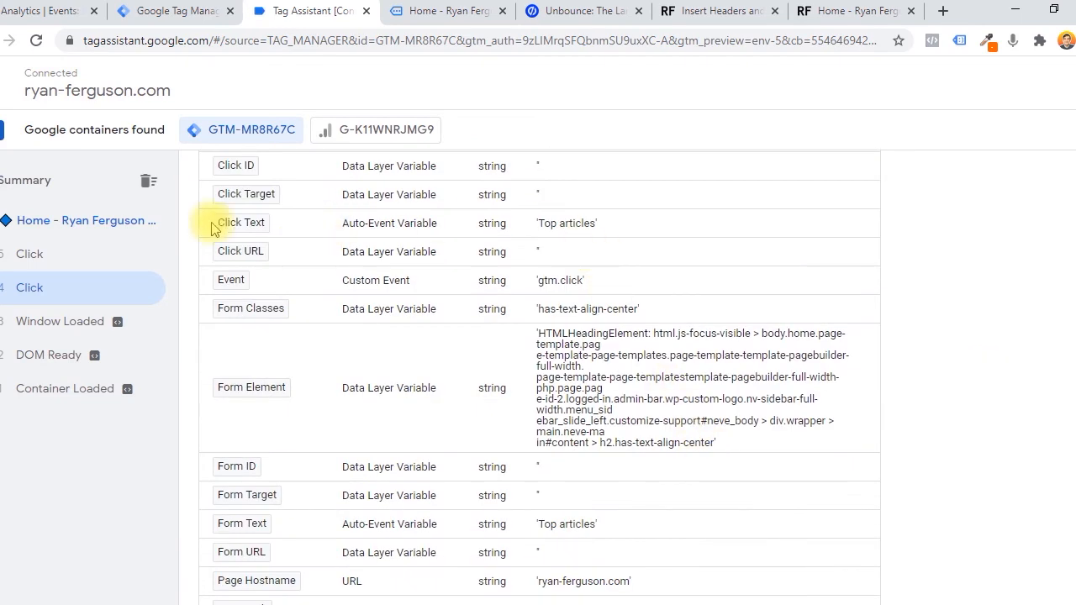
pyautogui.moveTo(537, 223); pyautogui.dragTo(609, 238)
pyautogui.scroll(5, 615, 238)
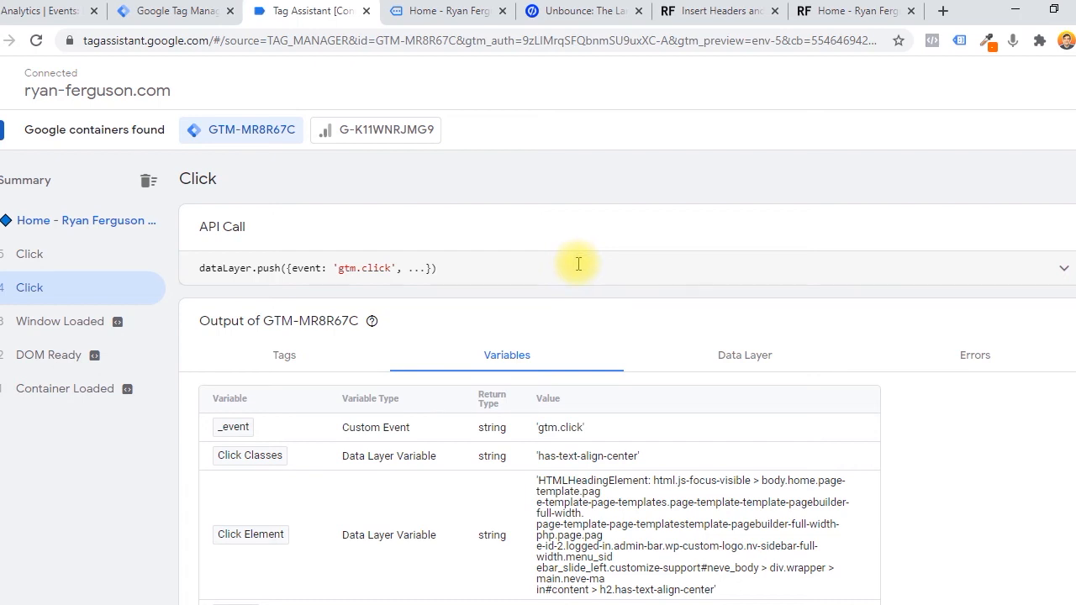
pyautogui.click(290, 353)
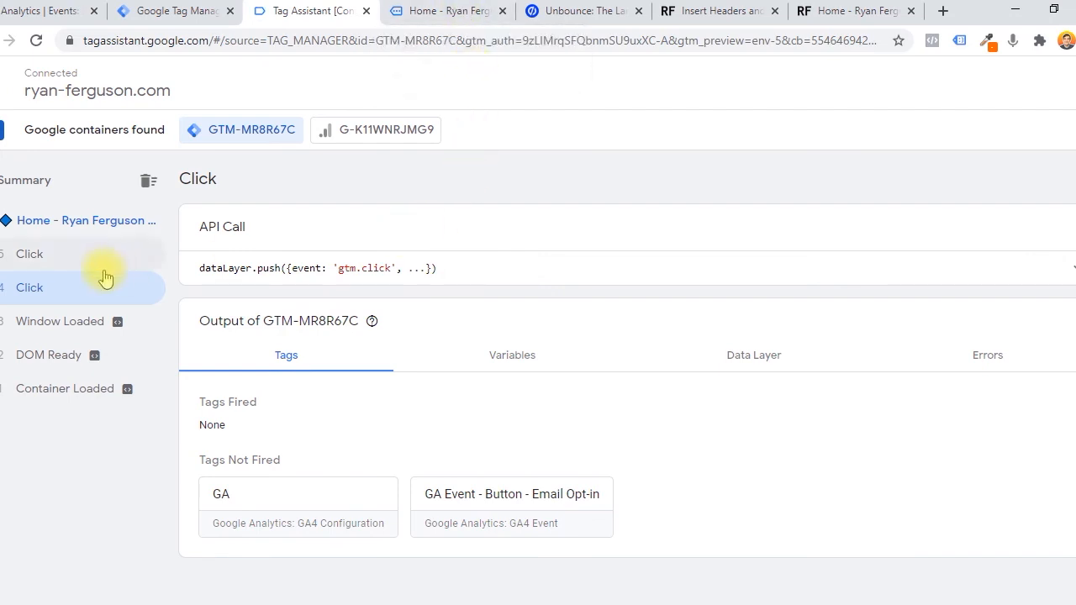
# Switch to the debug page and inspect the Join Breadcrumbs Newsletter button's markup, highlighting its class attribute.
pyautogui.click(454, 10)
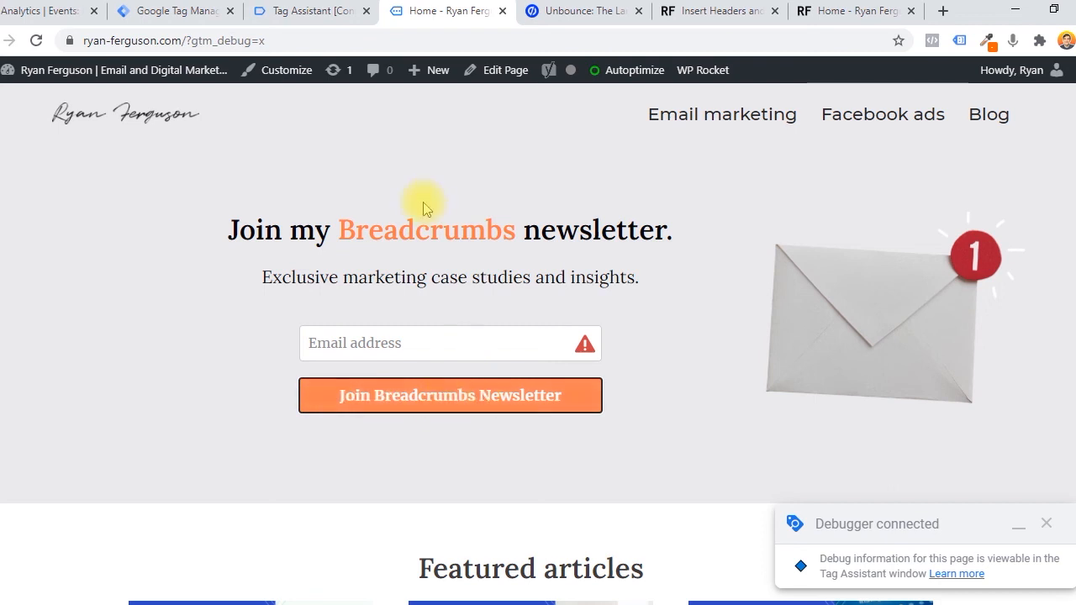
pyautogui.click(478, 392)
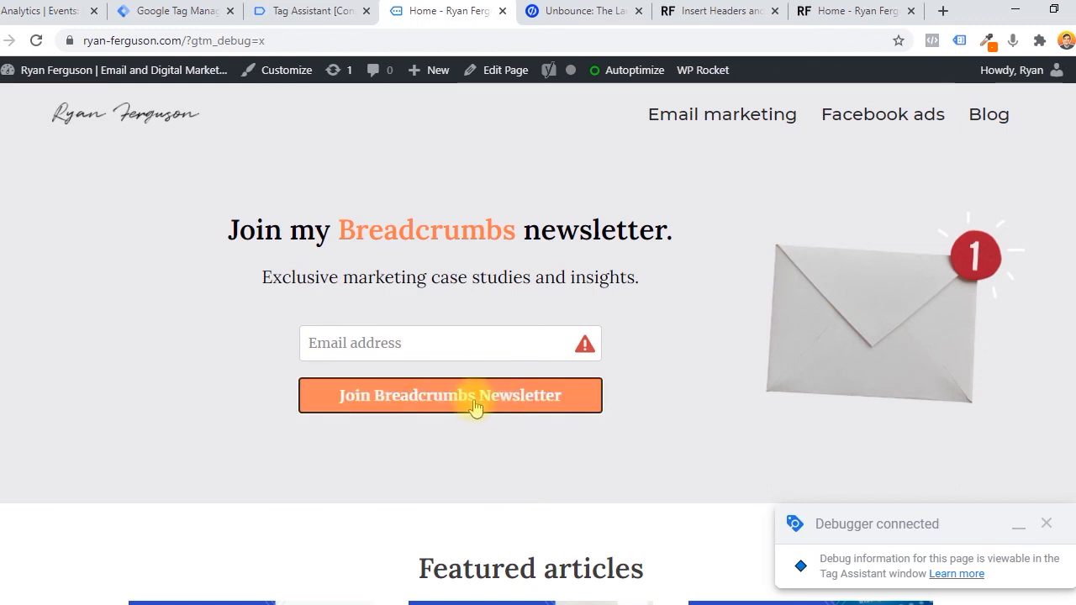
pyautogui.rightClick(475, 403)
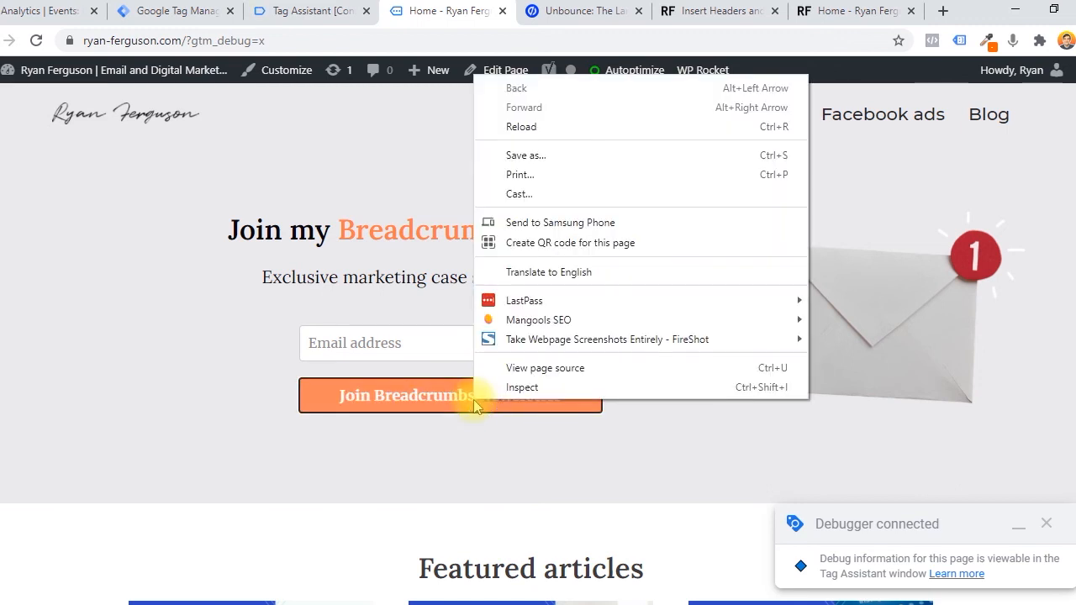
pyautogui.click(535, 392)
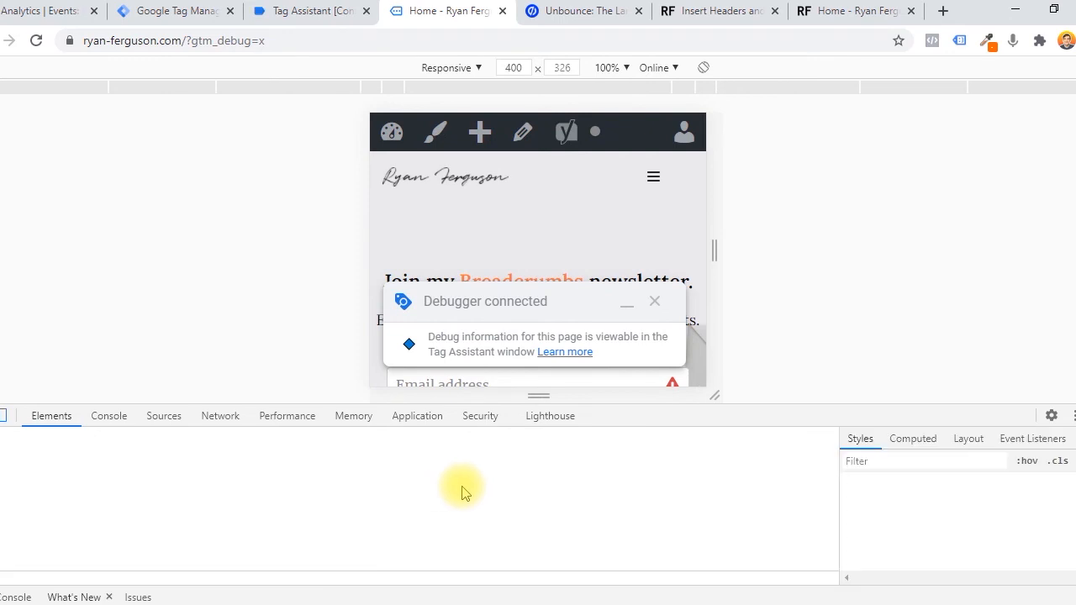
pyautogui.scroll(-5, 533, 185)
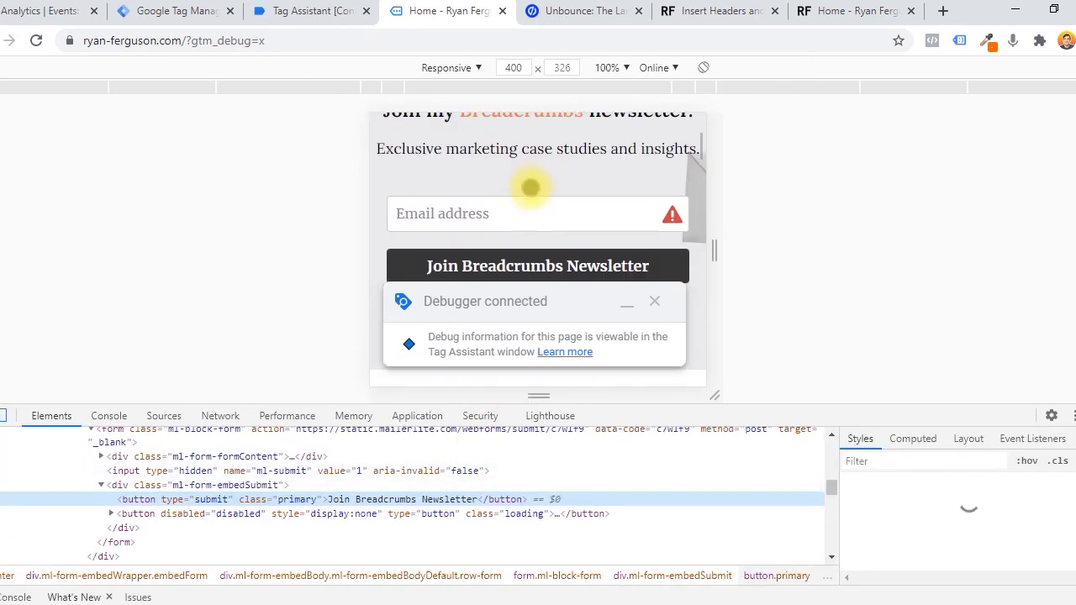
pyautogui.scroll(2, 530, 187)
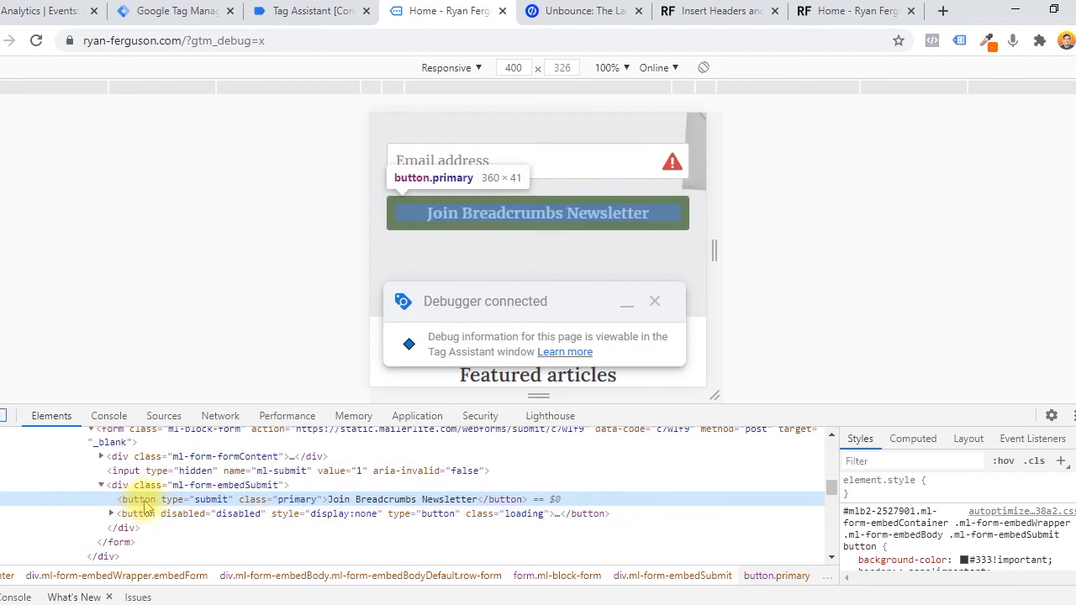
pyautogui.doubleClick(256, 499)
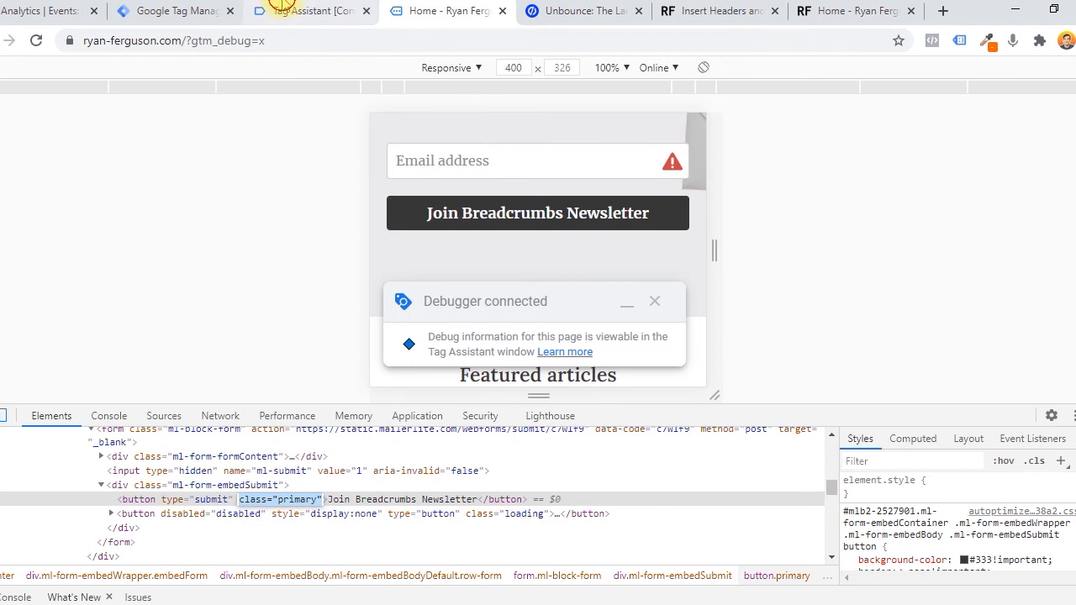
# Return to Tag Assistant, select the latest Click event and check its Click Classes variable.
pyautogui.click(286, 10)
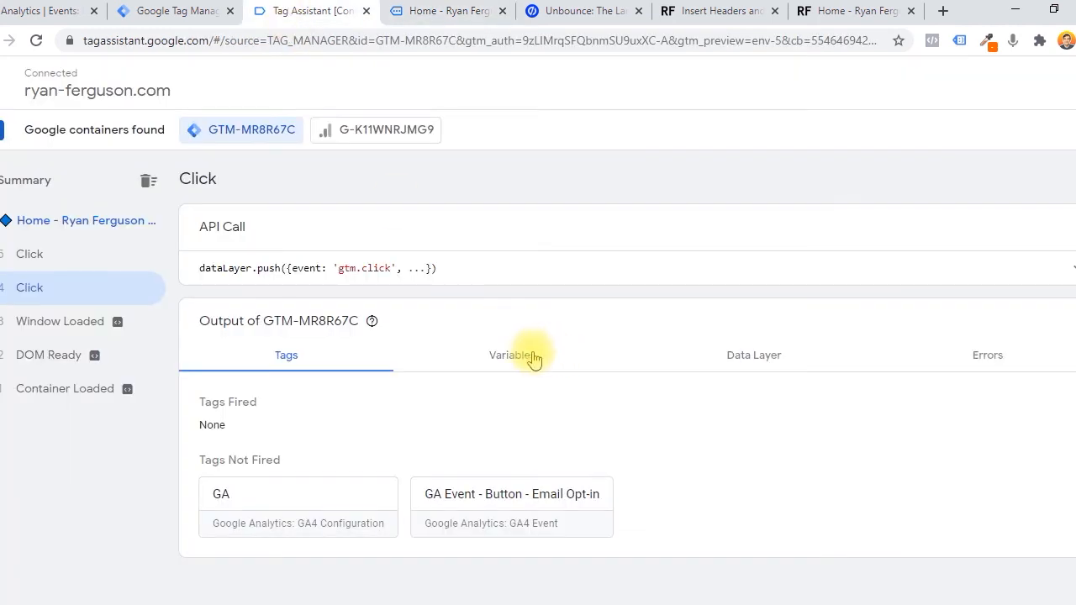
pyautogui.click(37, 252)
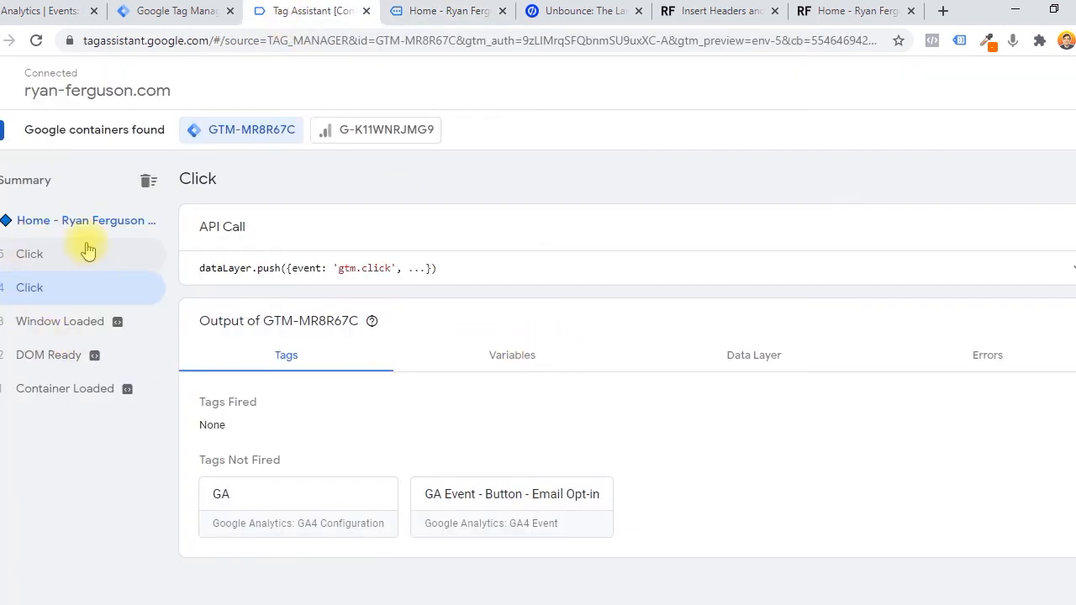
pyautogui.click(501, 356)
pyautogui.scroll(-2, 538, 319)
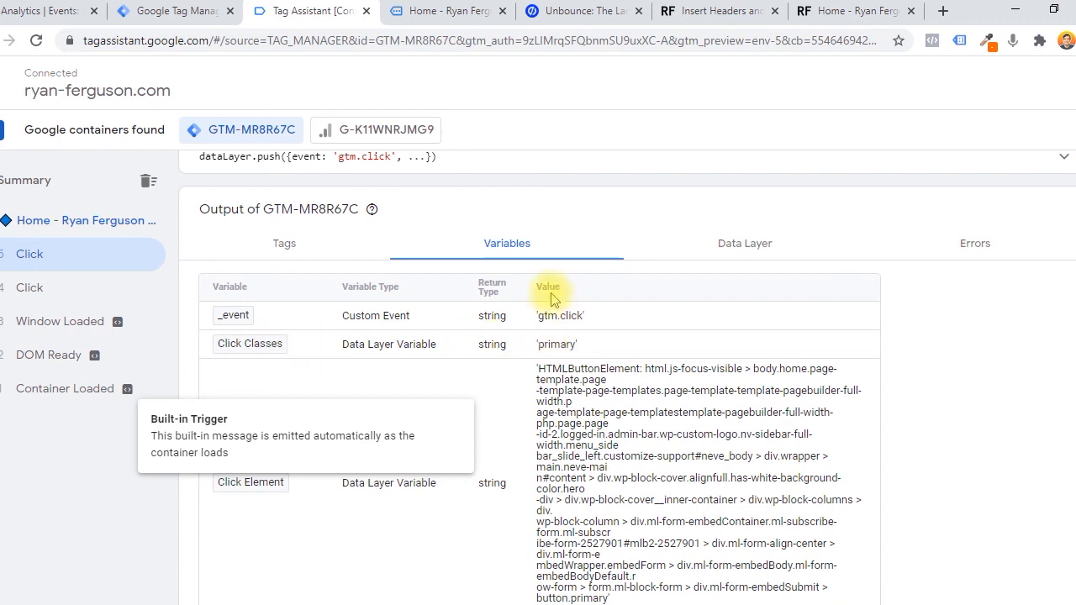
# Compare the newsletter button's class and text in the debug page's markup with the latest Click event's variables in Tag Assistant.
pyautogui.click(441, 11)
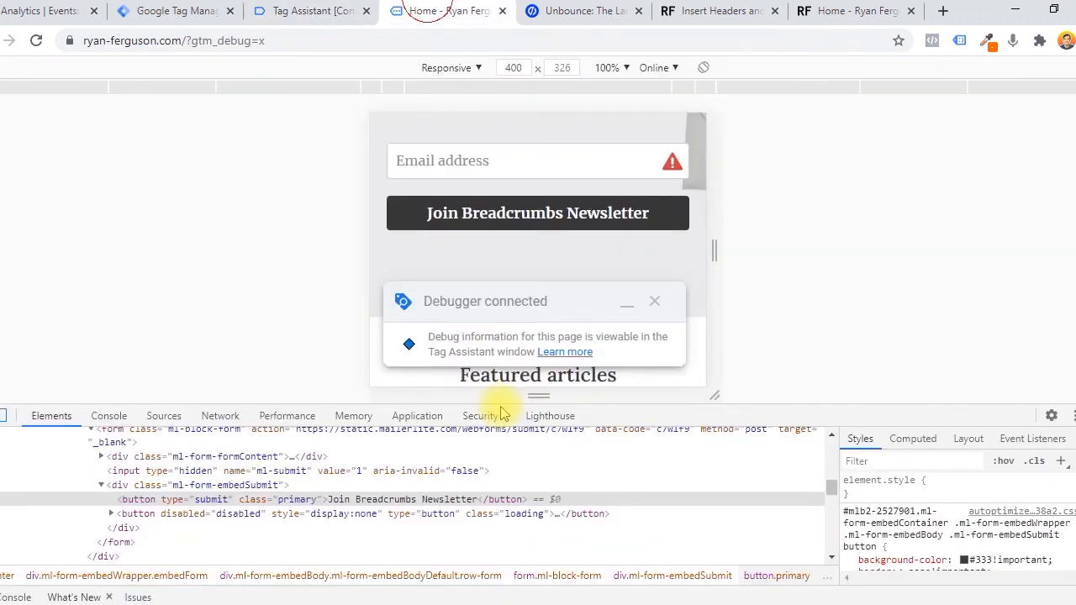
pyautogui.rightClick(308, 487)
pyautogui.click(262, 503)
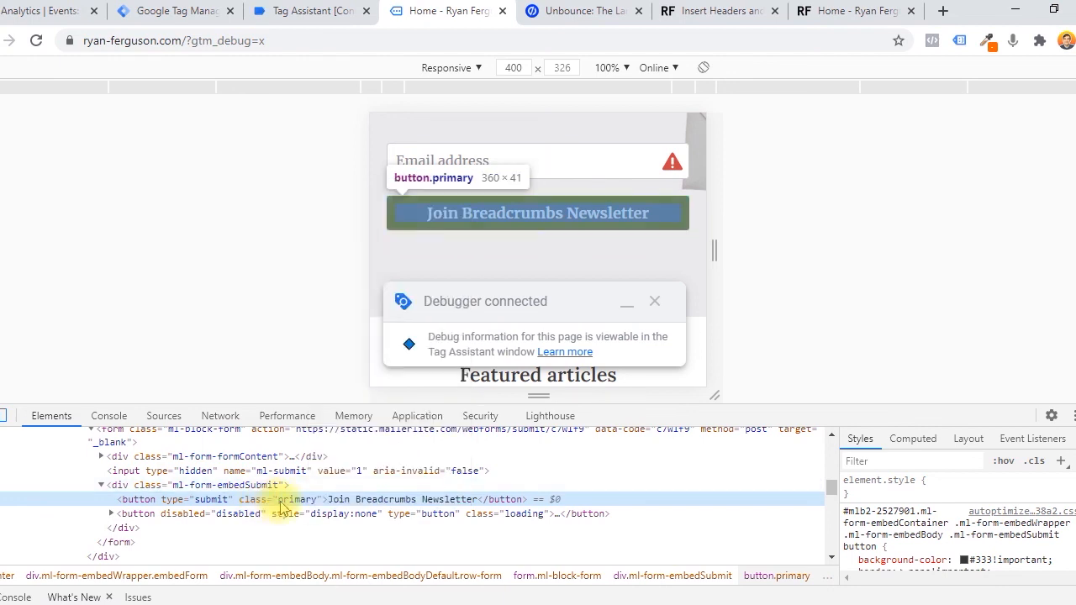
pyautogui.scroll(-10, 600, 216)
pyautogui.scroll(-2, 601, 216)
pyautogui.scroll(2, 601, 216)
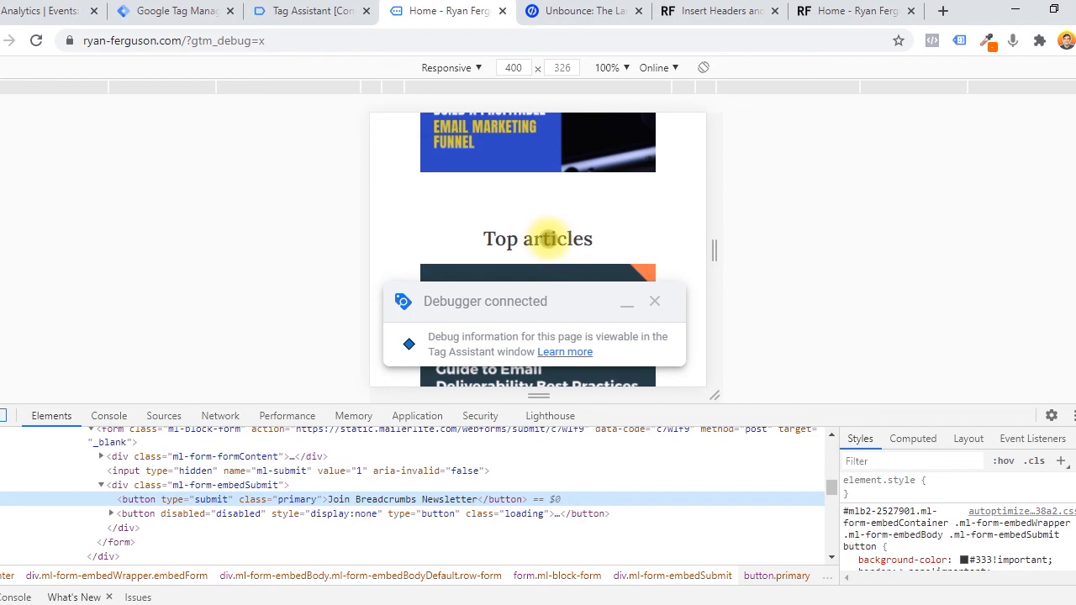
pyautogui.scroll(8, 548, 238)
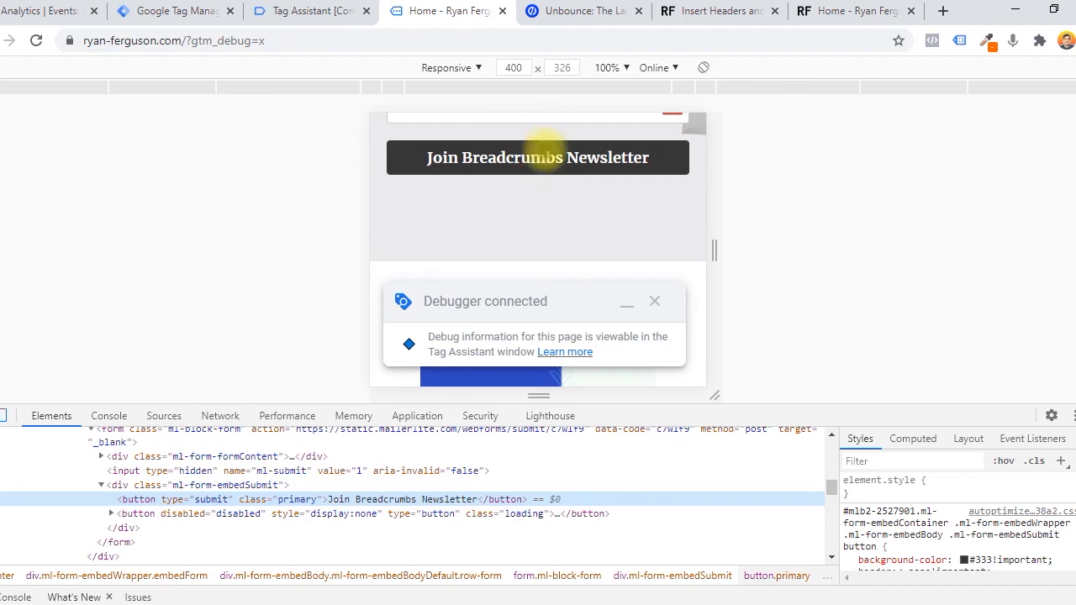
pyautogui.click(340, 10)
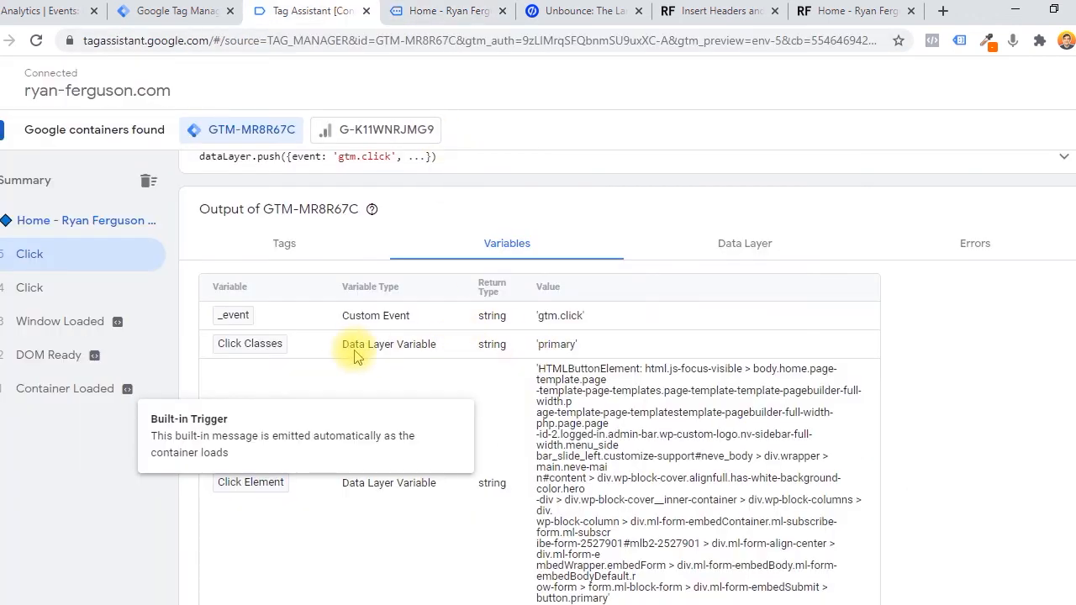
pyautogui.scroll(-3, 517, 376)
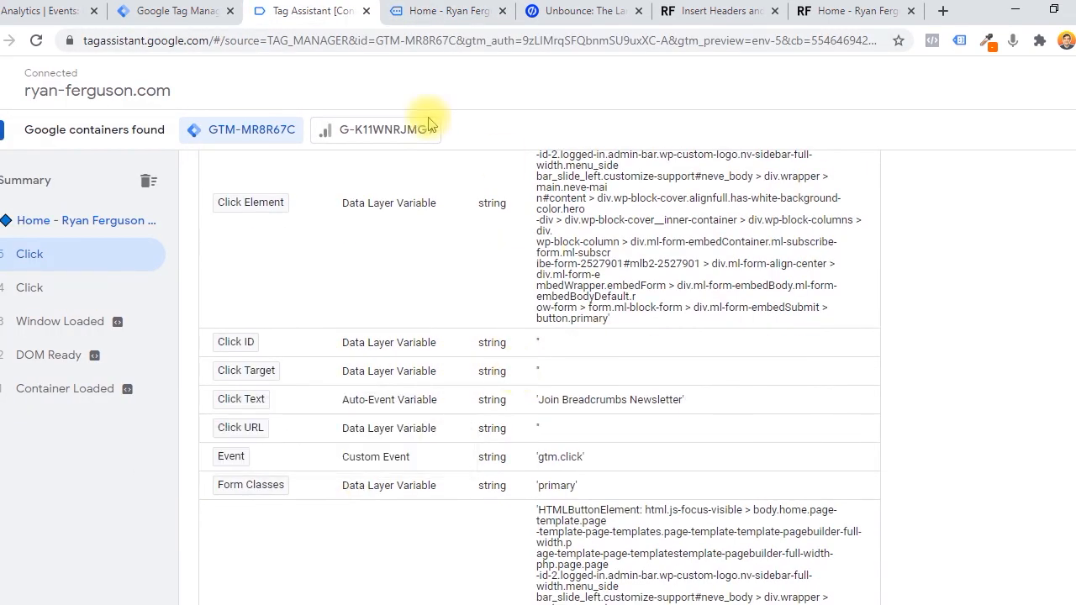
# In Tag Manager, change the "Button - Email Opt-in" trigger condition to Click Classes contains "primary" and save it.
pyautogui.click(161, 8)
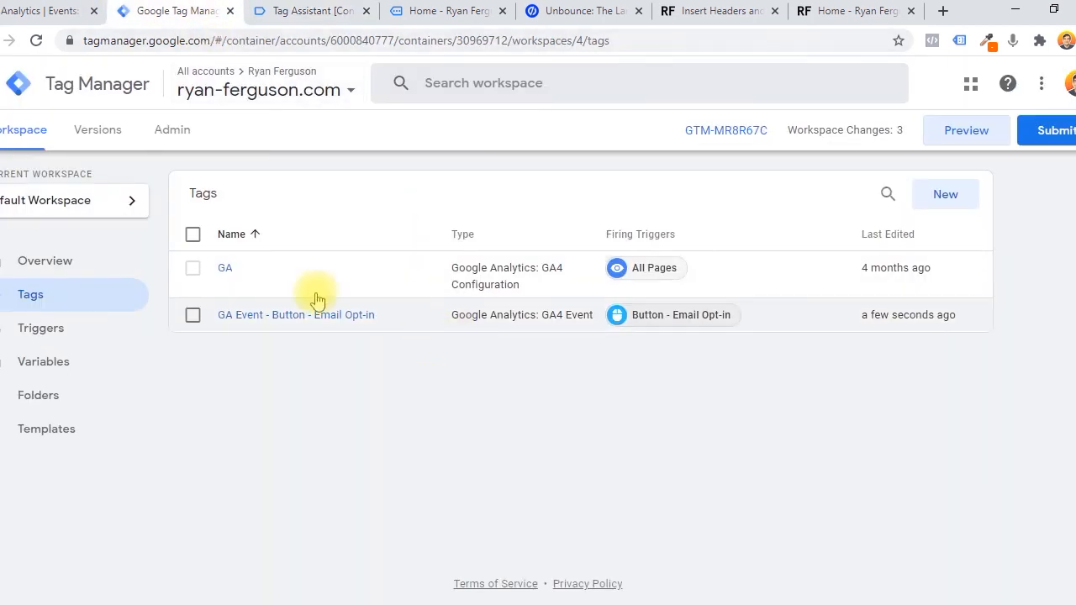
pyautogui.click(32, 332)
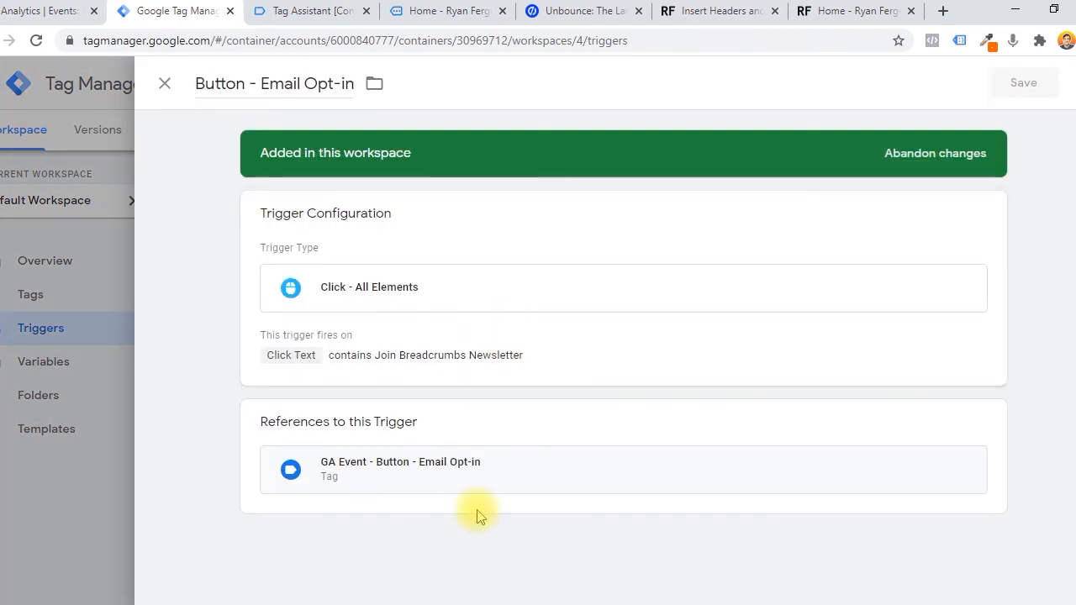
pyautogui.click(474, 353)
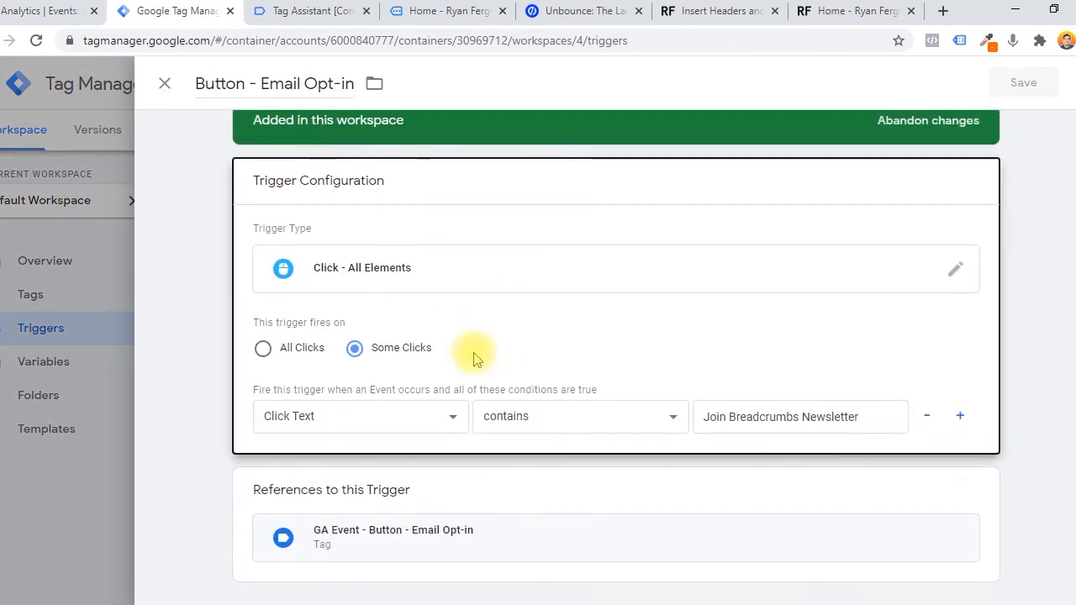
pyautogui.click(297, 414)
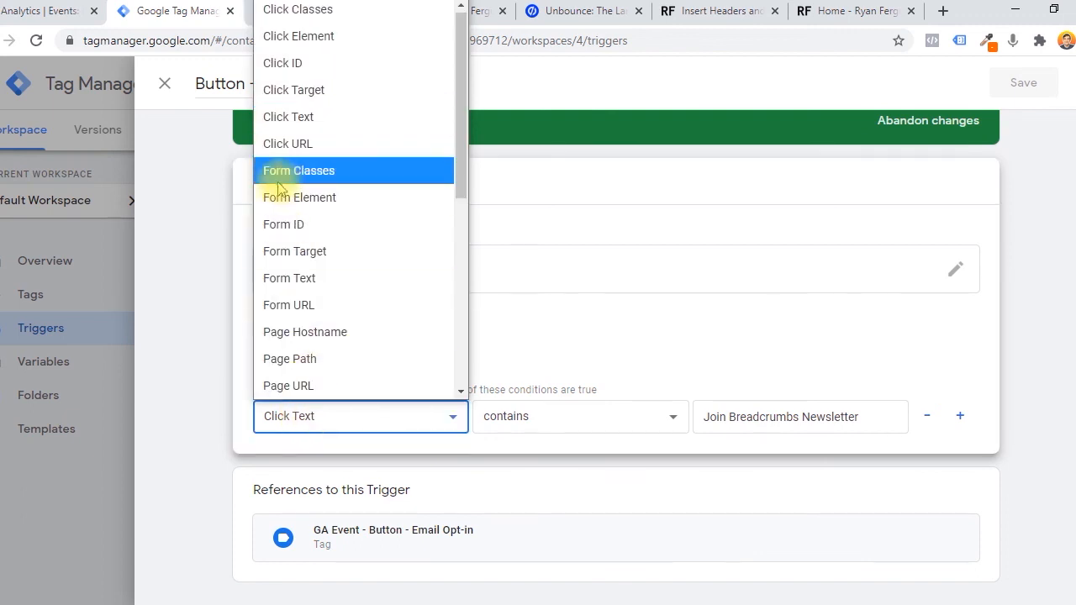
pyautogui.click(716, 336)
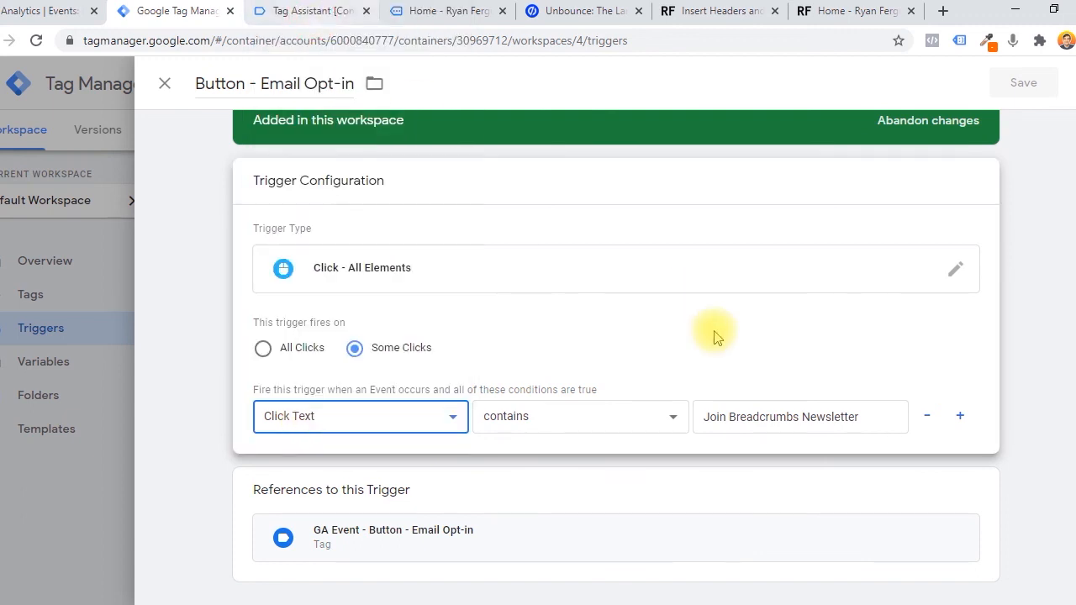
pyautogui.click(787, 417)
pyautogui.hotkey('ctrl', 'a')
pyautogui.write('pri')
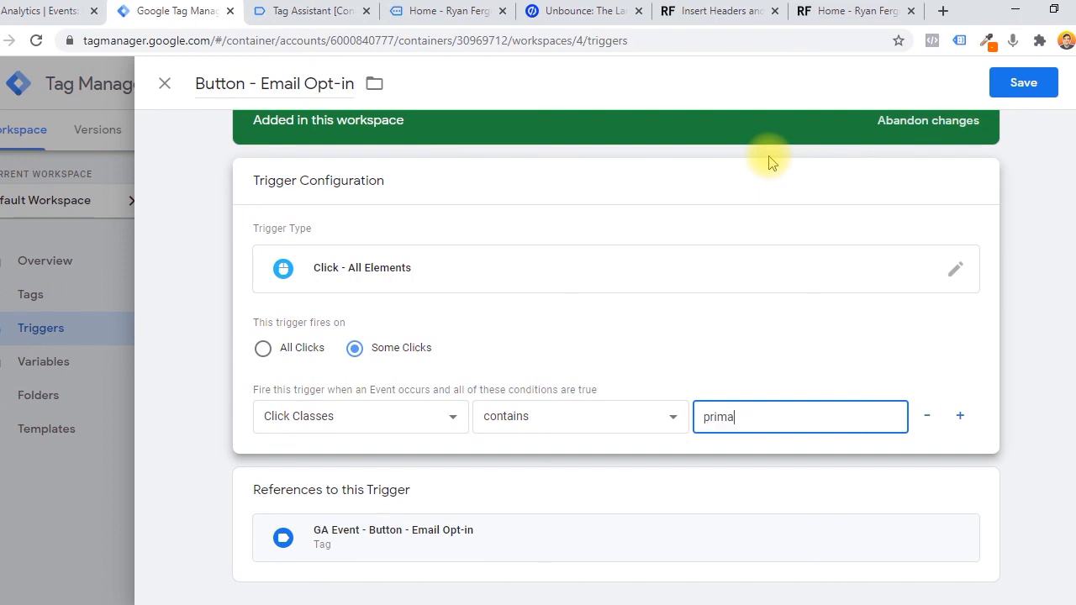
pyautogui.click(1045, 83)
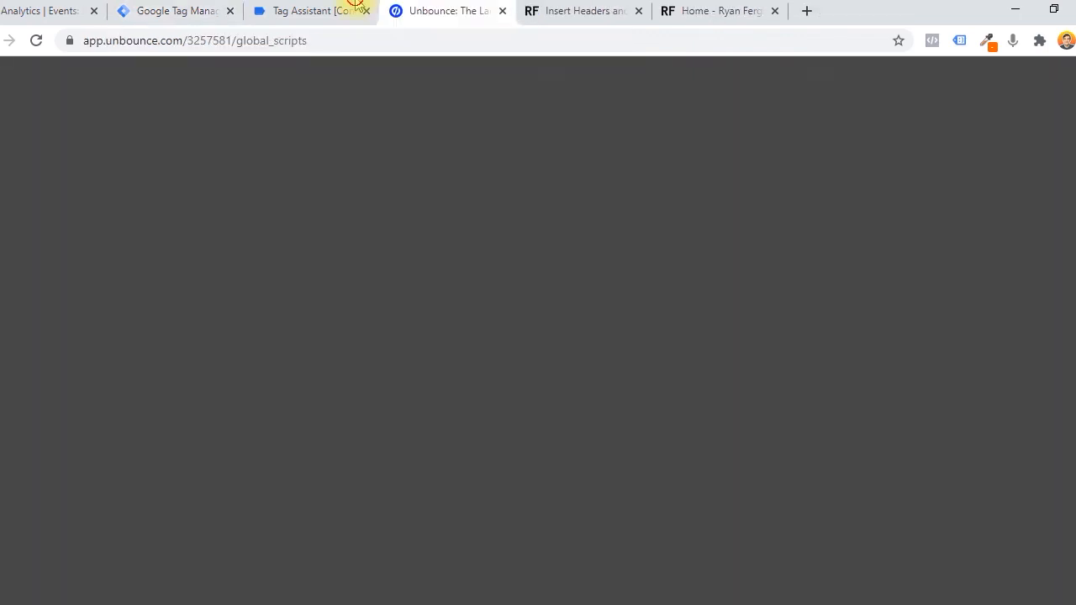
# Close the old debug session's page and Tag Assistant, and start a new preview of the container from Tag Manager.
pyautogui.click(355, 8)
pyautogui.click(366, 12)
pyautogui.click(156, 7)
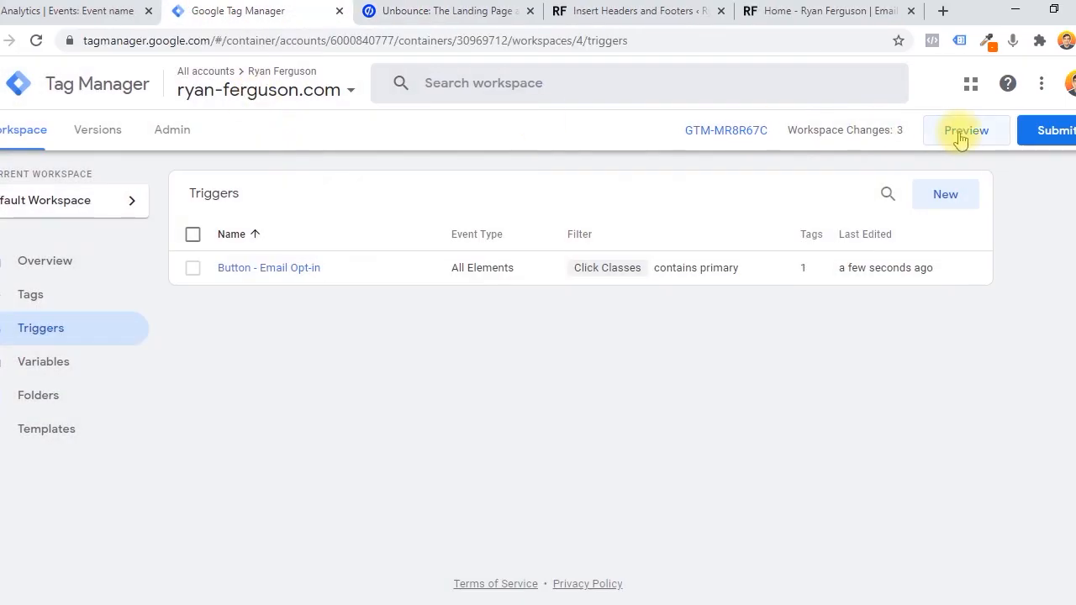
pyautogui.click(960, 138)
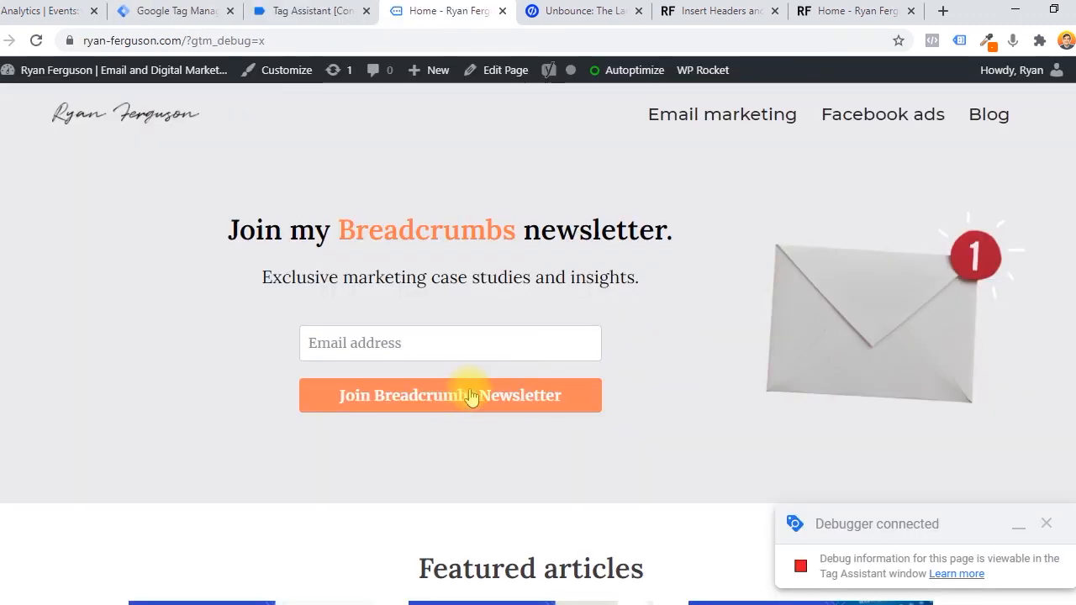
# Test the Join Breadcrumbs Newsletter button on the debug page and examine the resulting Click event's email opt-in tag and trigger filters.
pyautogui.click(469, 393)
pyautogui.click(312, 11)
pyautogui.click(60, 255)
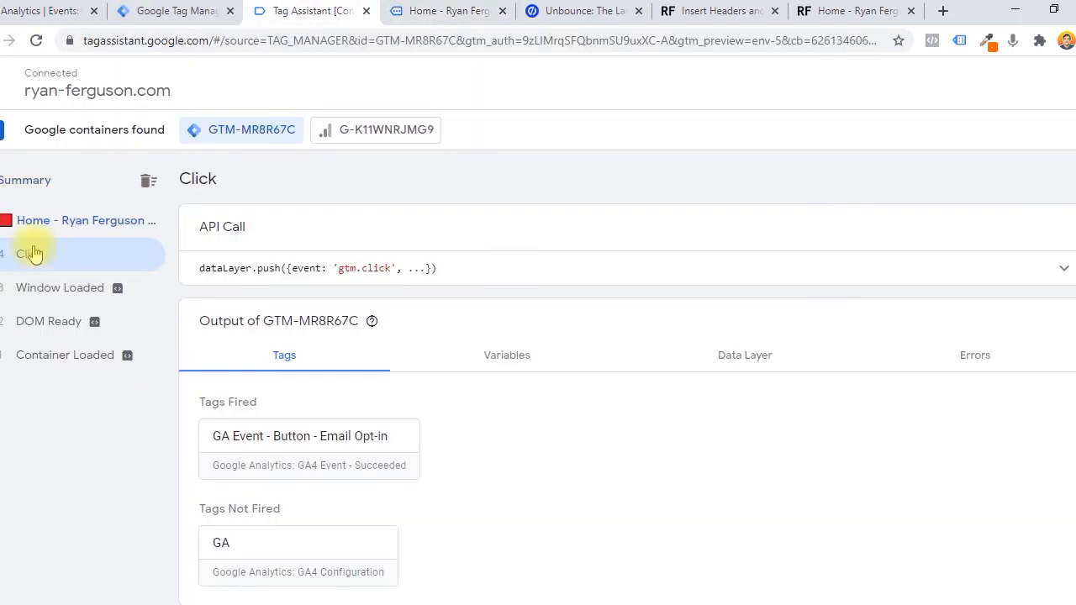
pyautogui.scroll(-1, 411, 336)
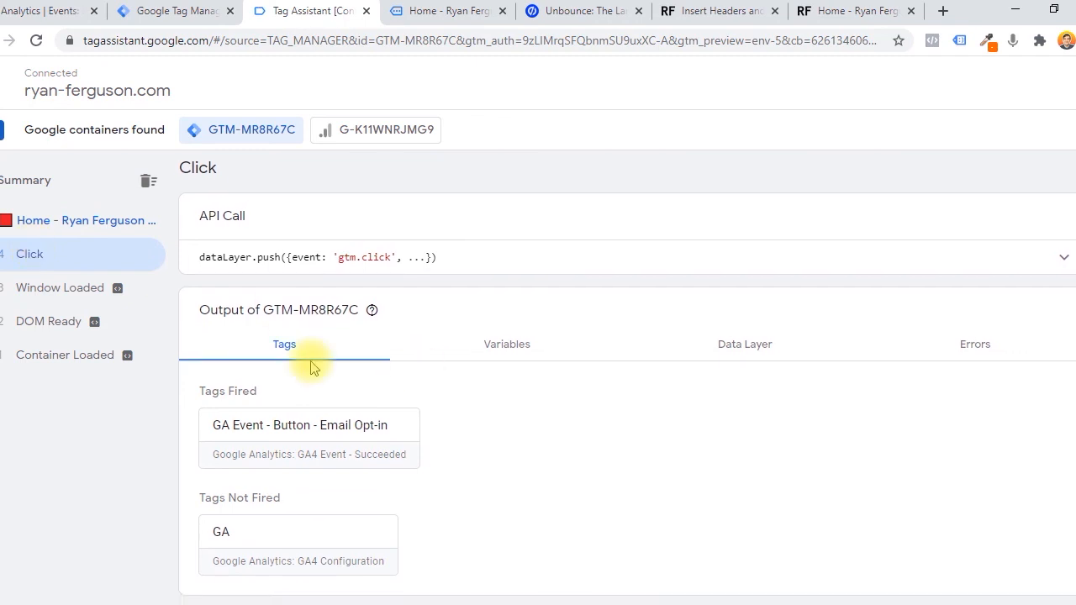
pyautogui.click(273, 428)
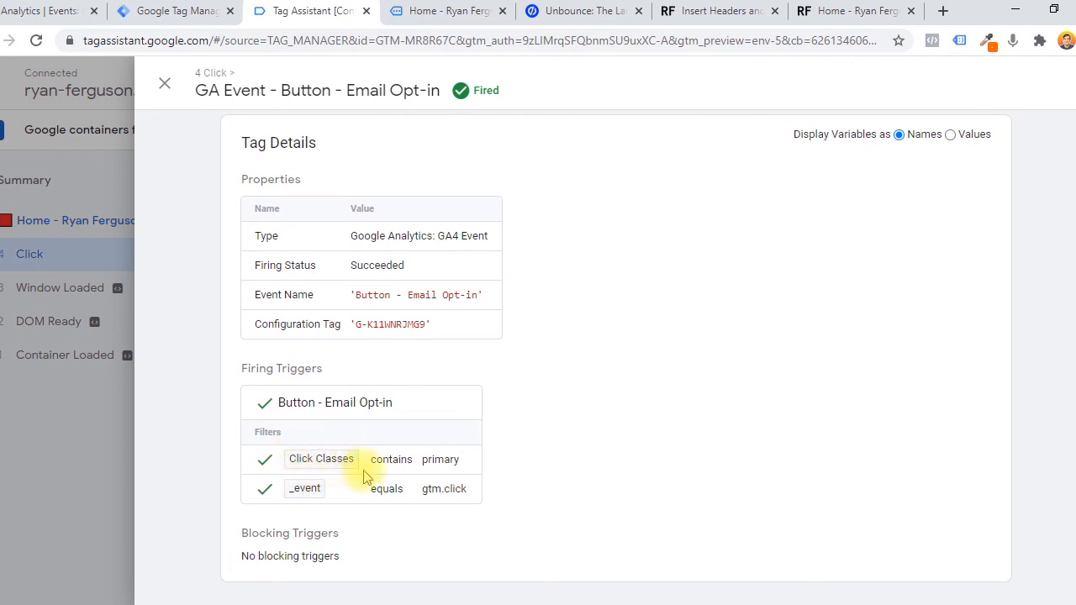
pyautogui.moveTo(366, 469); pyautogui.dragTo(480, 466)
# Generate a test click on non-button content near the debug page's footer and return to Tag Assistant.
pyautogui.hotkey('ctrl', 'Tab')
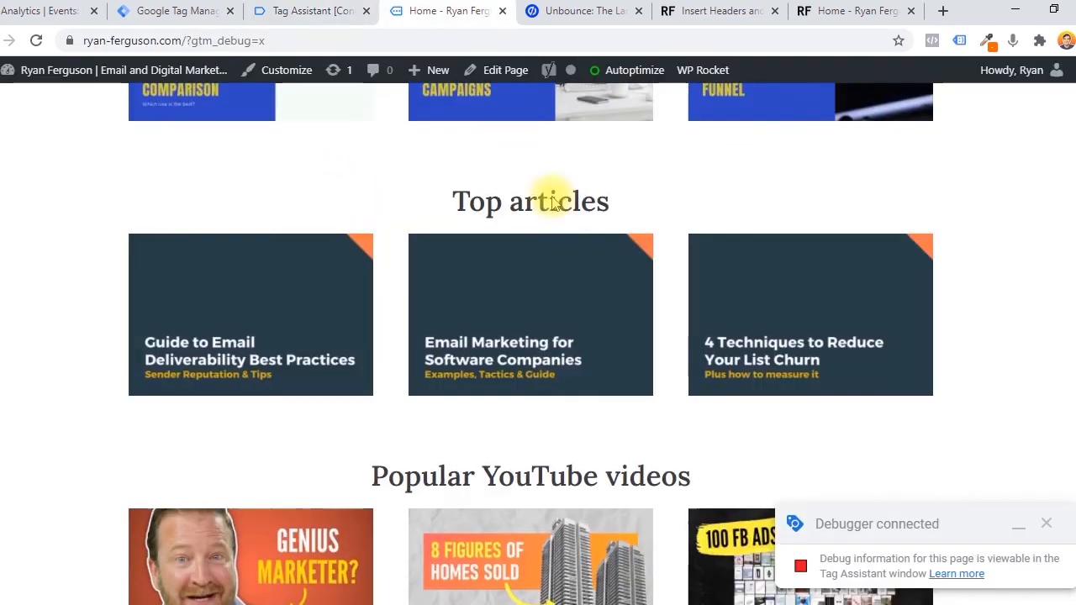
pyautogui.scroll(-4, 547, 205)
pyautogui.scroll(-1, 547, 204)
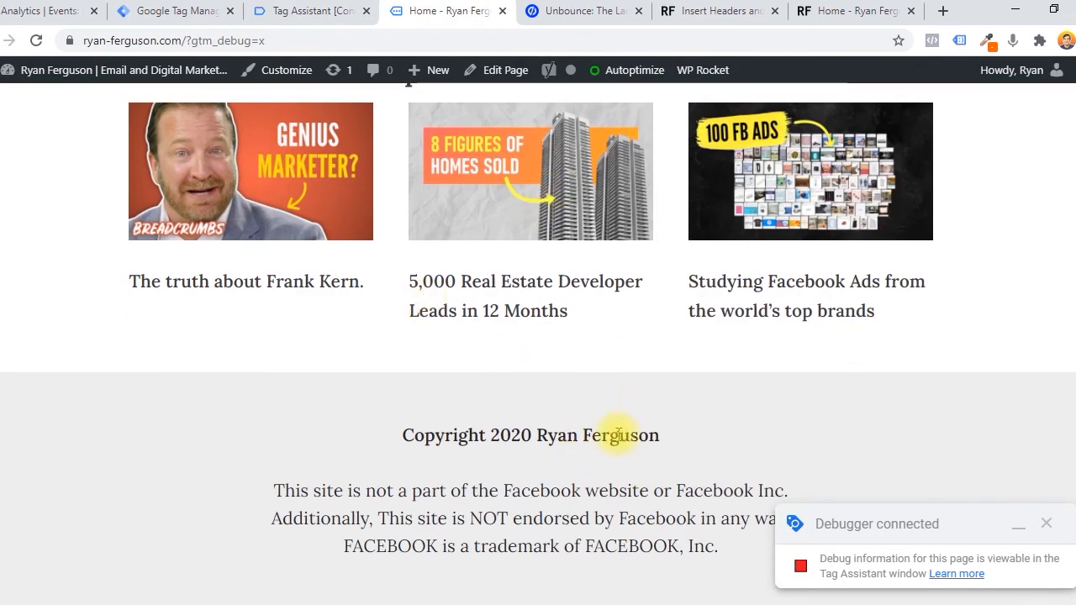
pyautogui.click(307, 12)
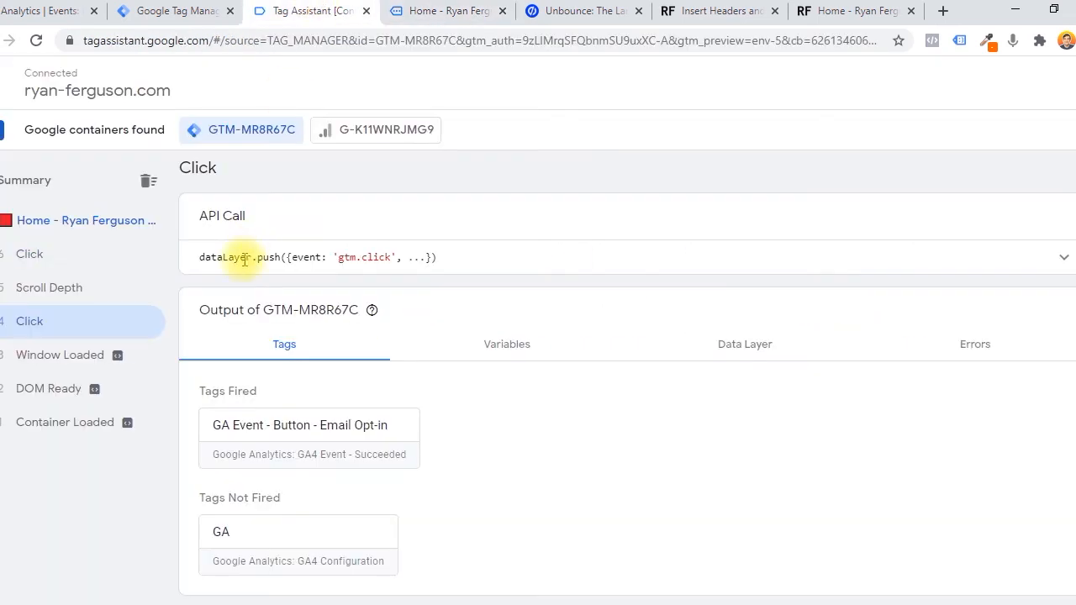
# Examine the newest Click event's "GA Event - Button - Email Opt-in" tag and its Click Classes filter, and return to Tag Manager.
pyautogui.click(42, 254)
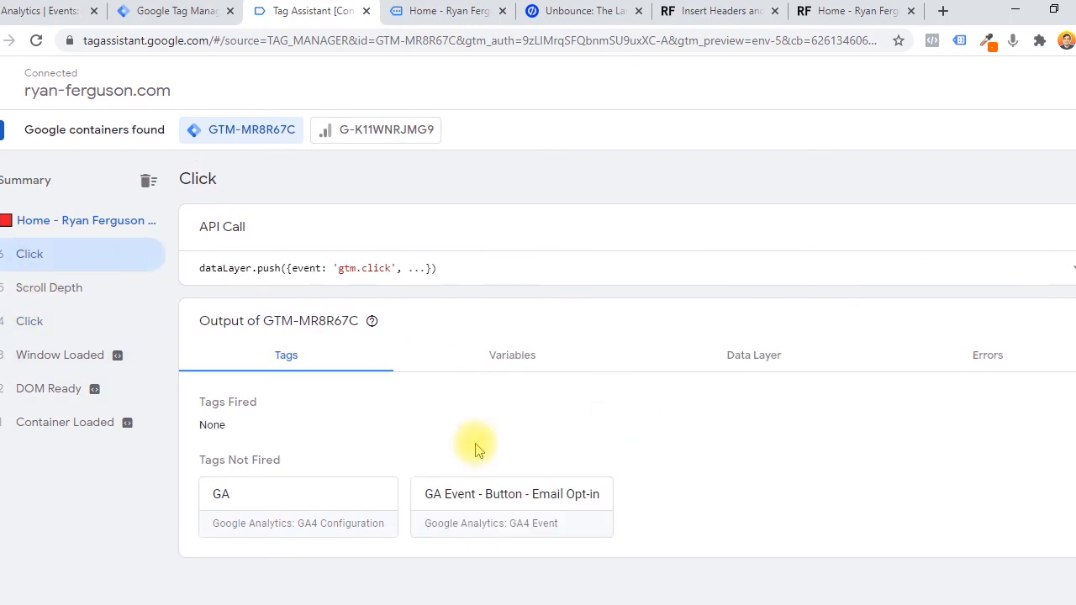
pyautogui.click(493, 496)
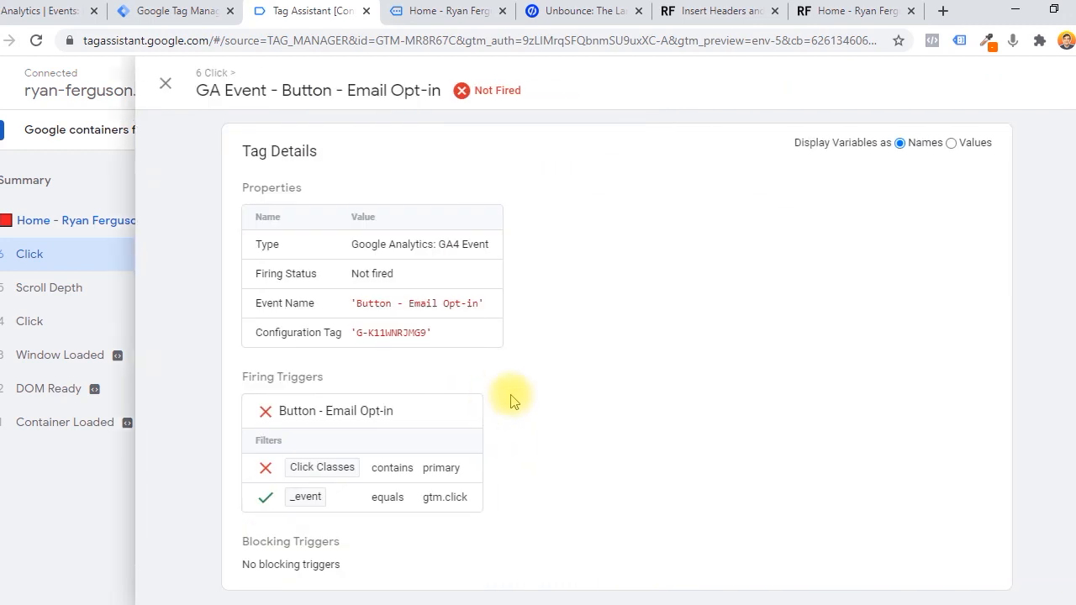
pyautogui.moveTo(459, 461); pyautogui.dragTo(347, 471)
pyautogui.click(467, 474)
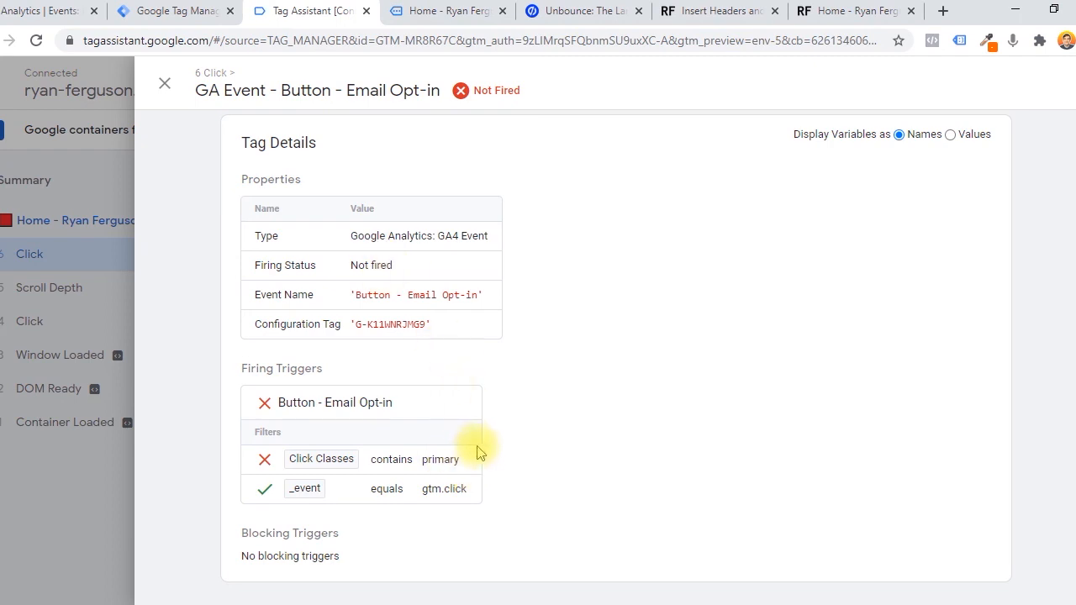
pyautogui.hotkey('ctrl', 'shift', 'Tab')
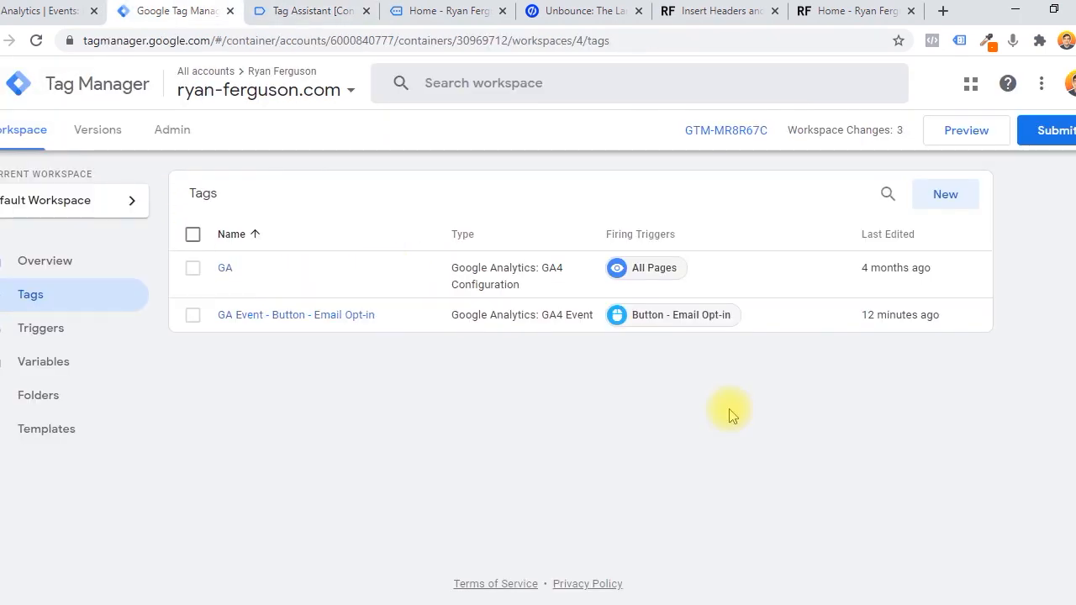